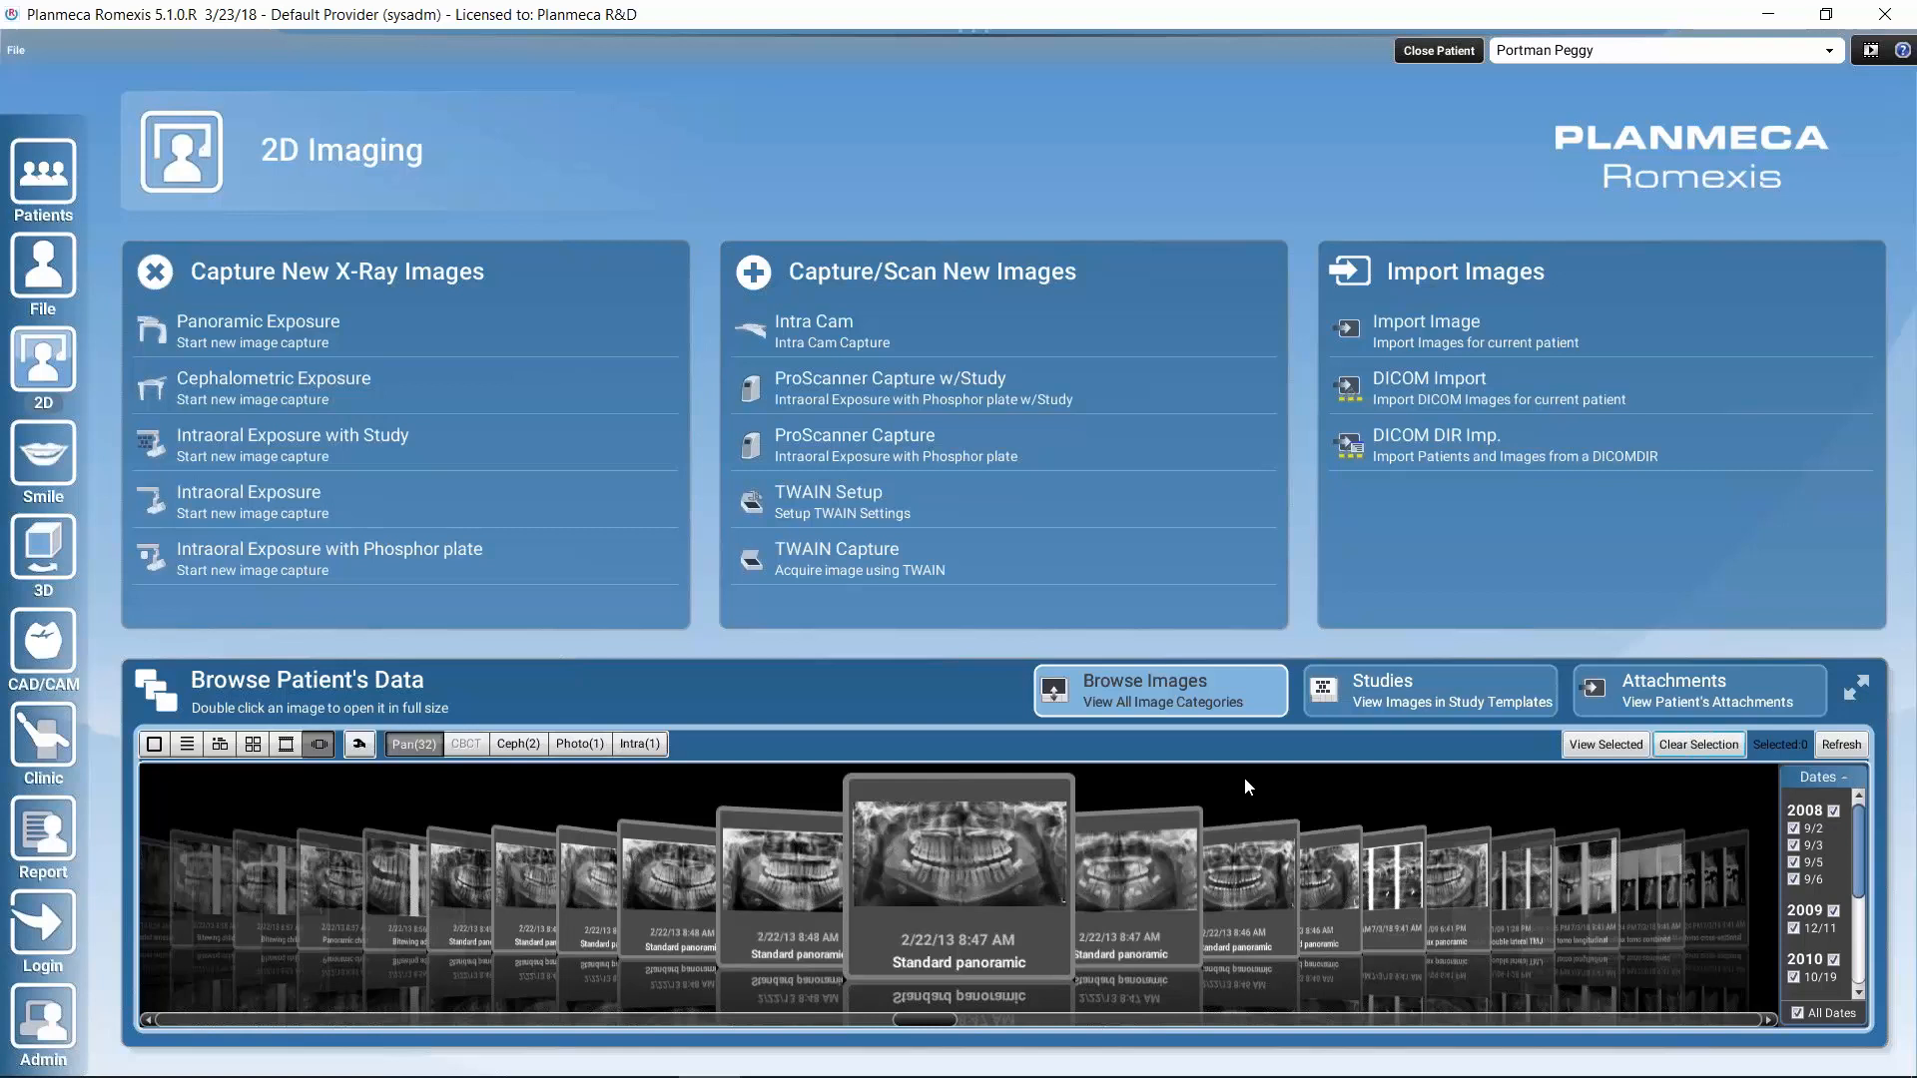
# Select two neighbouring 2/22/13 8:47 AM standard panoramic images and open them together for viewing
pyautogui.click(989, 881)
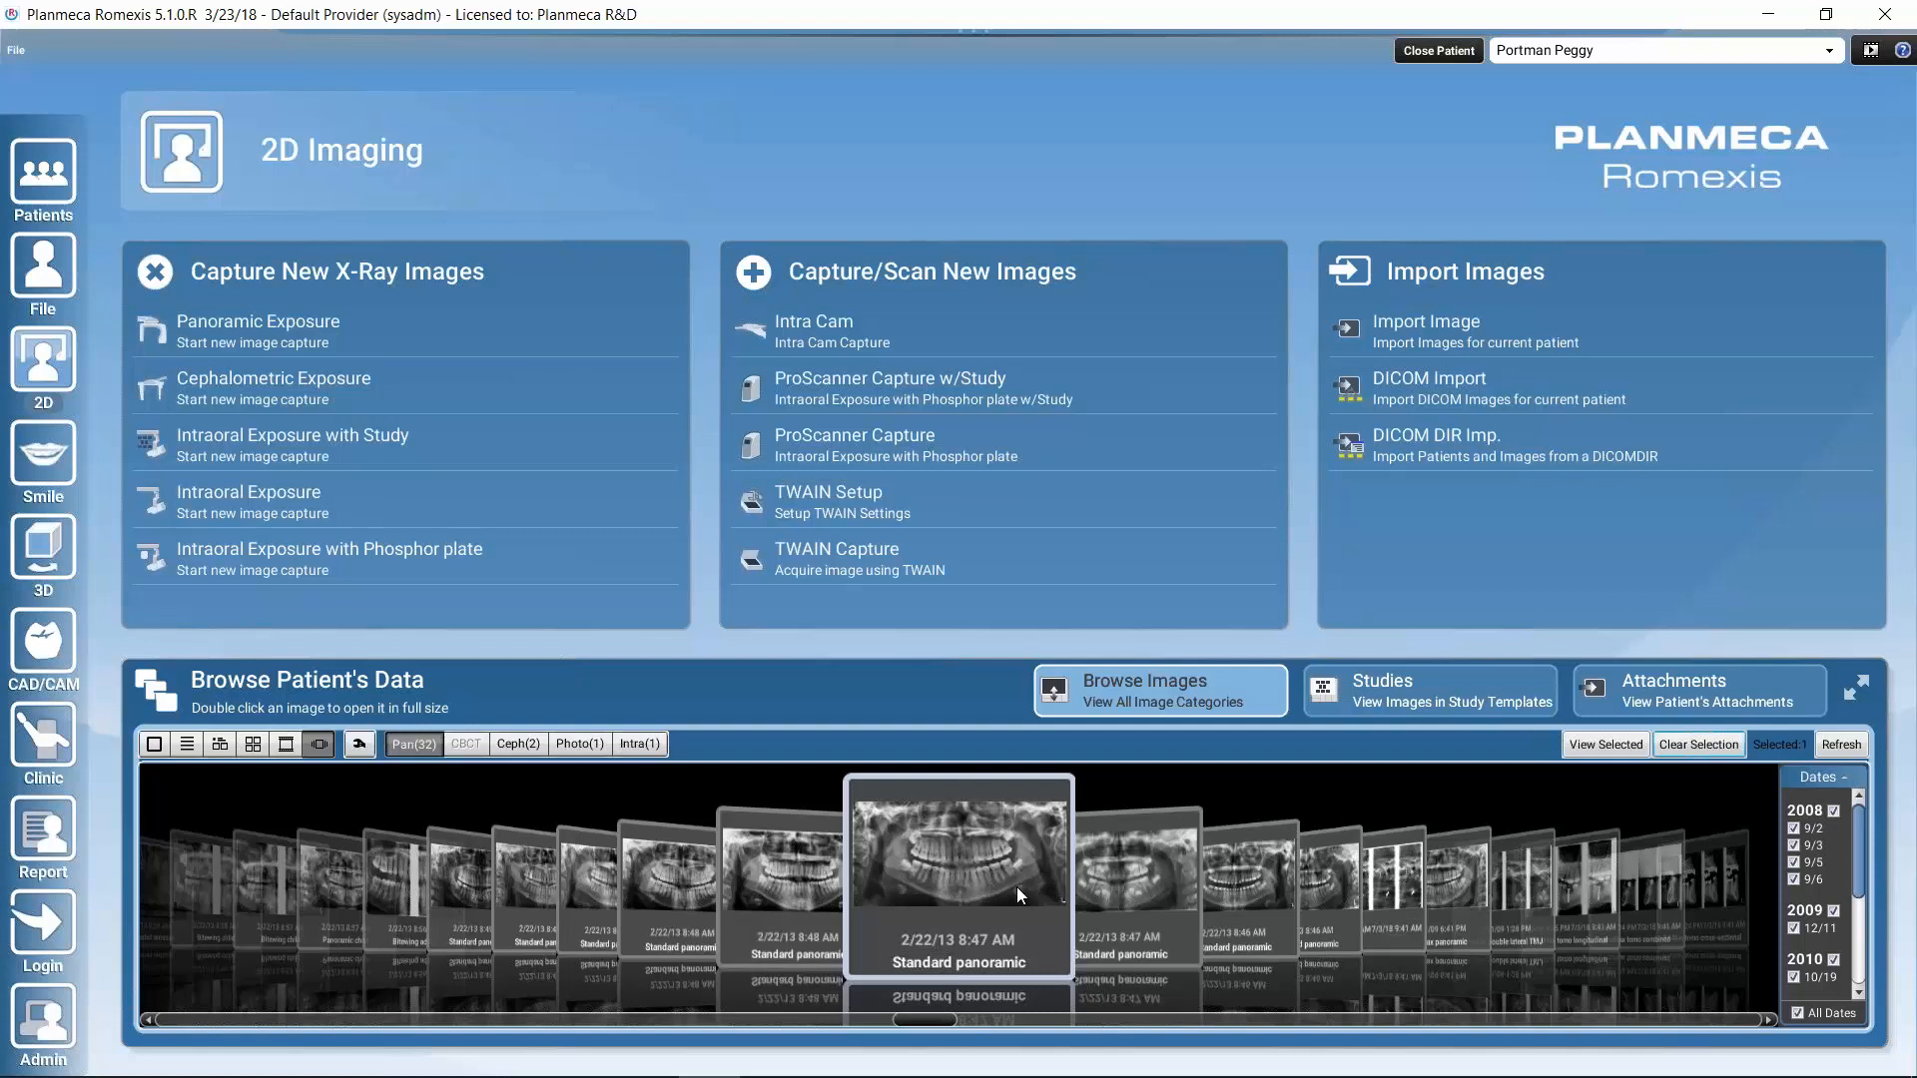
pyautogui.keyDown('ctrl'); pyautogui.click(1126, 887); pyautogui.keyUp('ctrl')
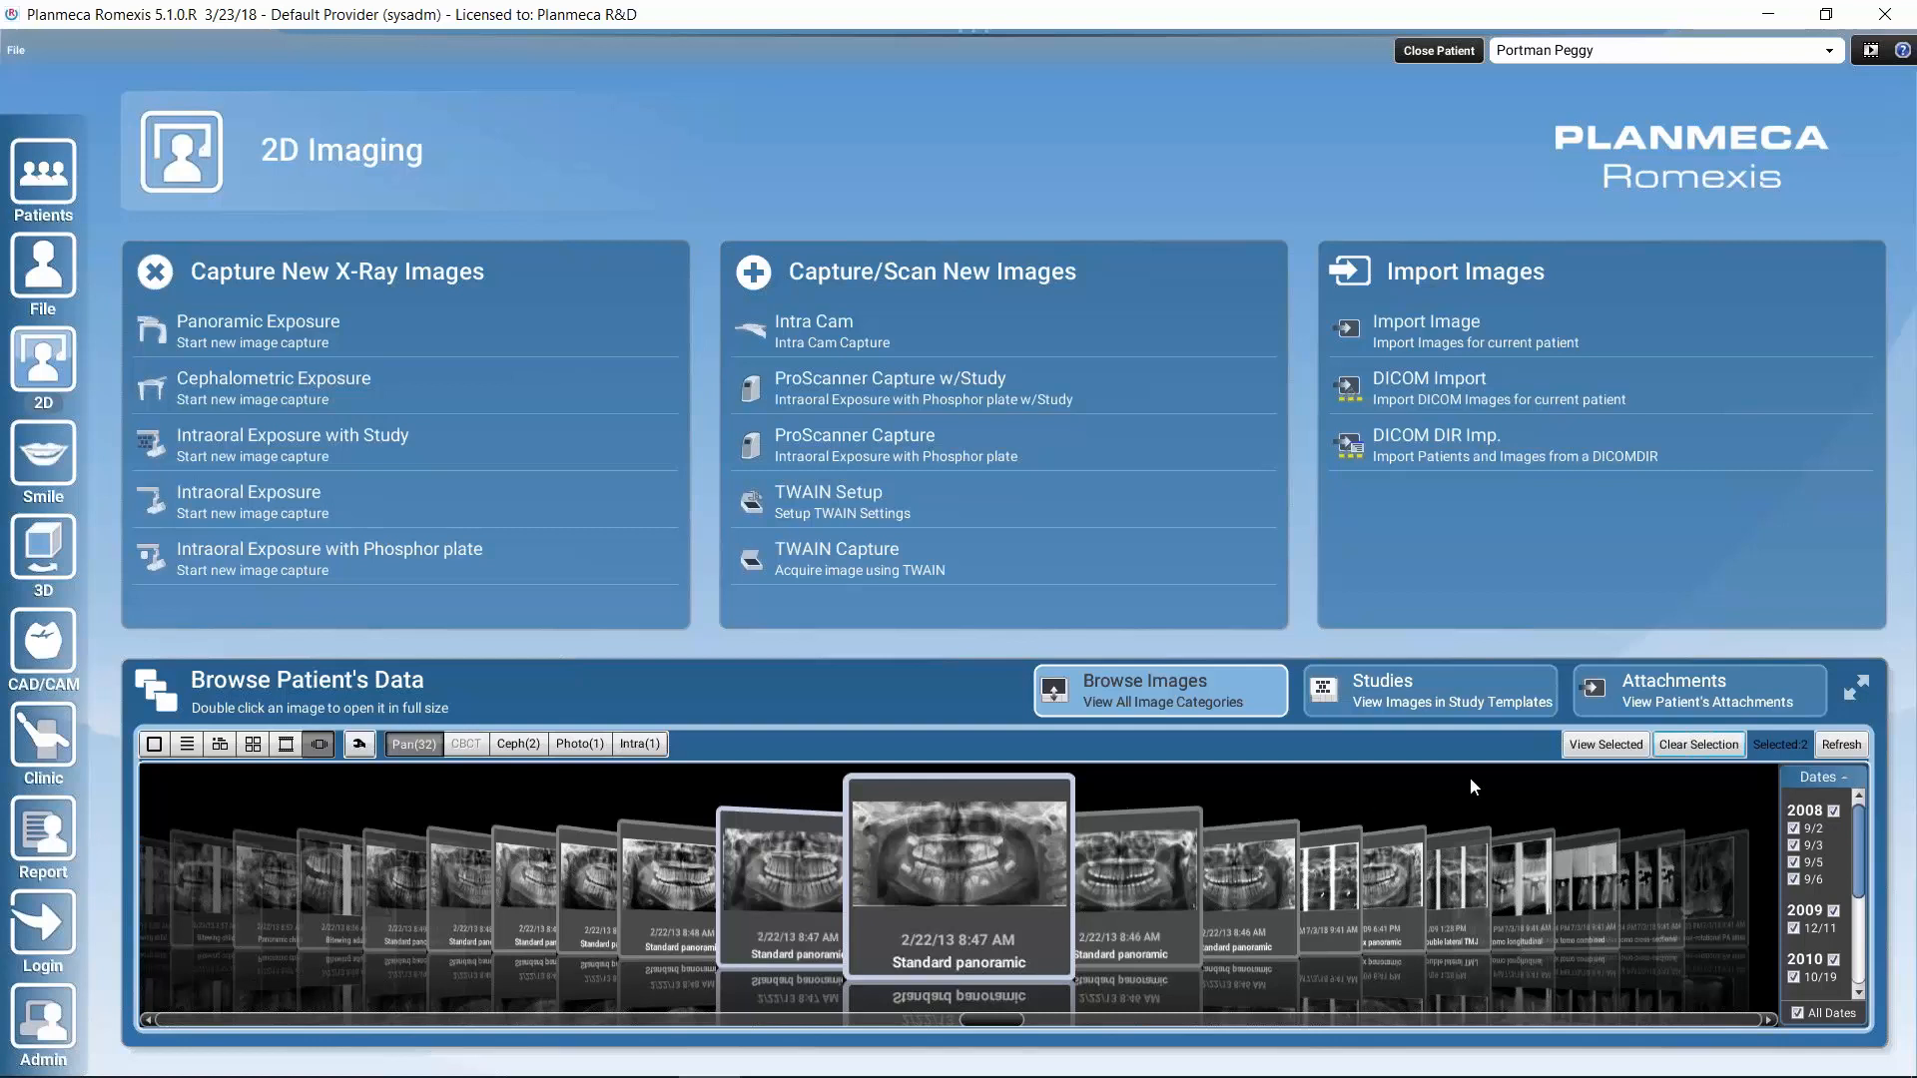
pyautogui.click(1604, 744)
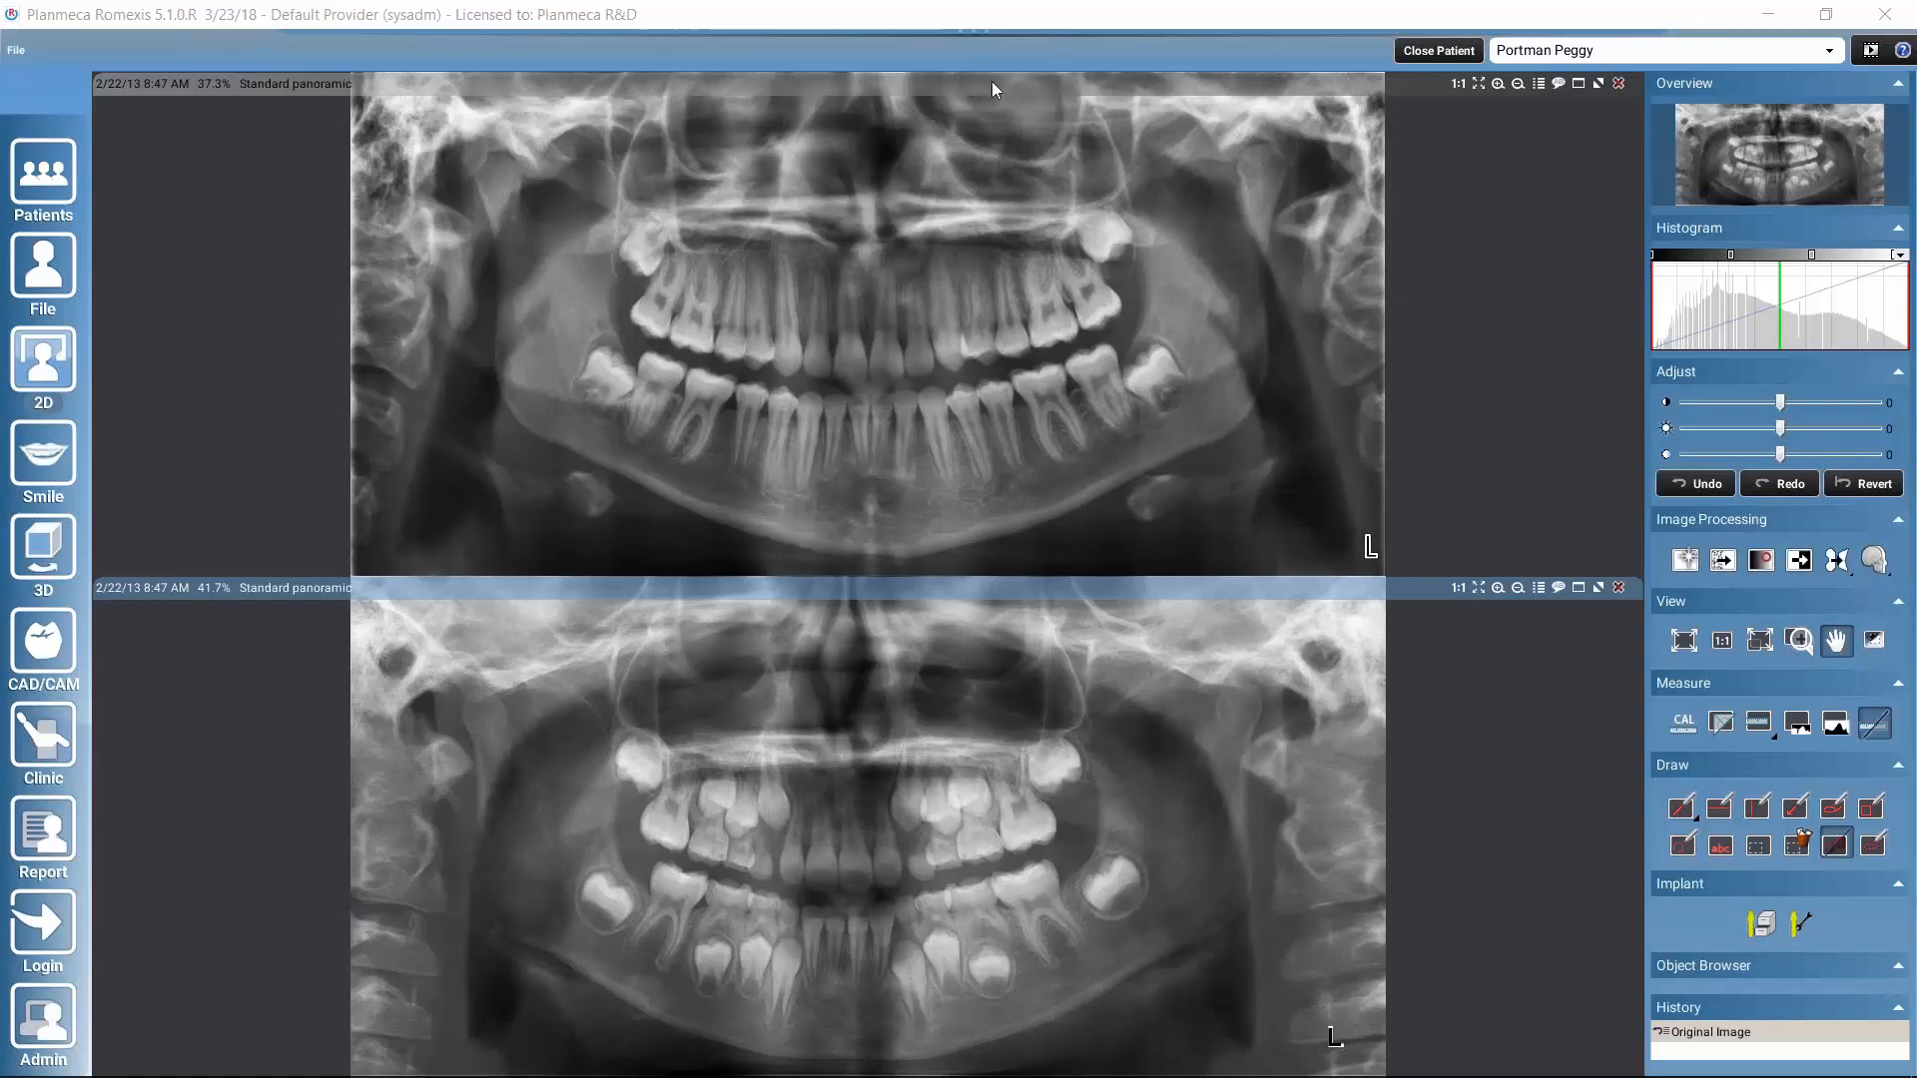
# Review the default, custom and user template options in the Choose Layout dialog and close it without choosing one
pyautogui.moveTo(978, 18)
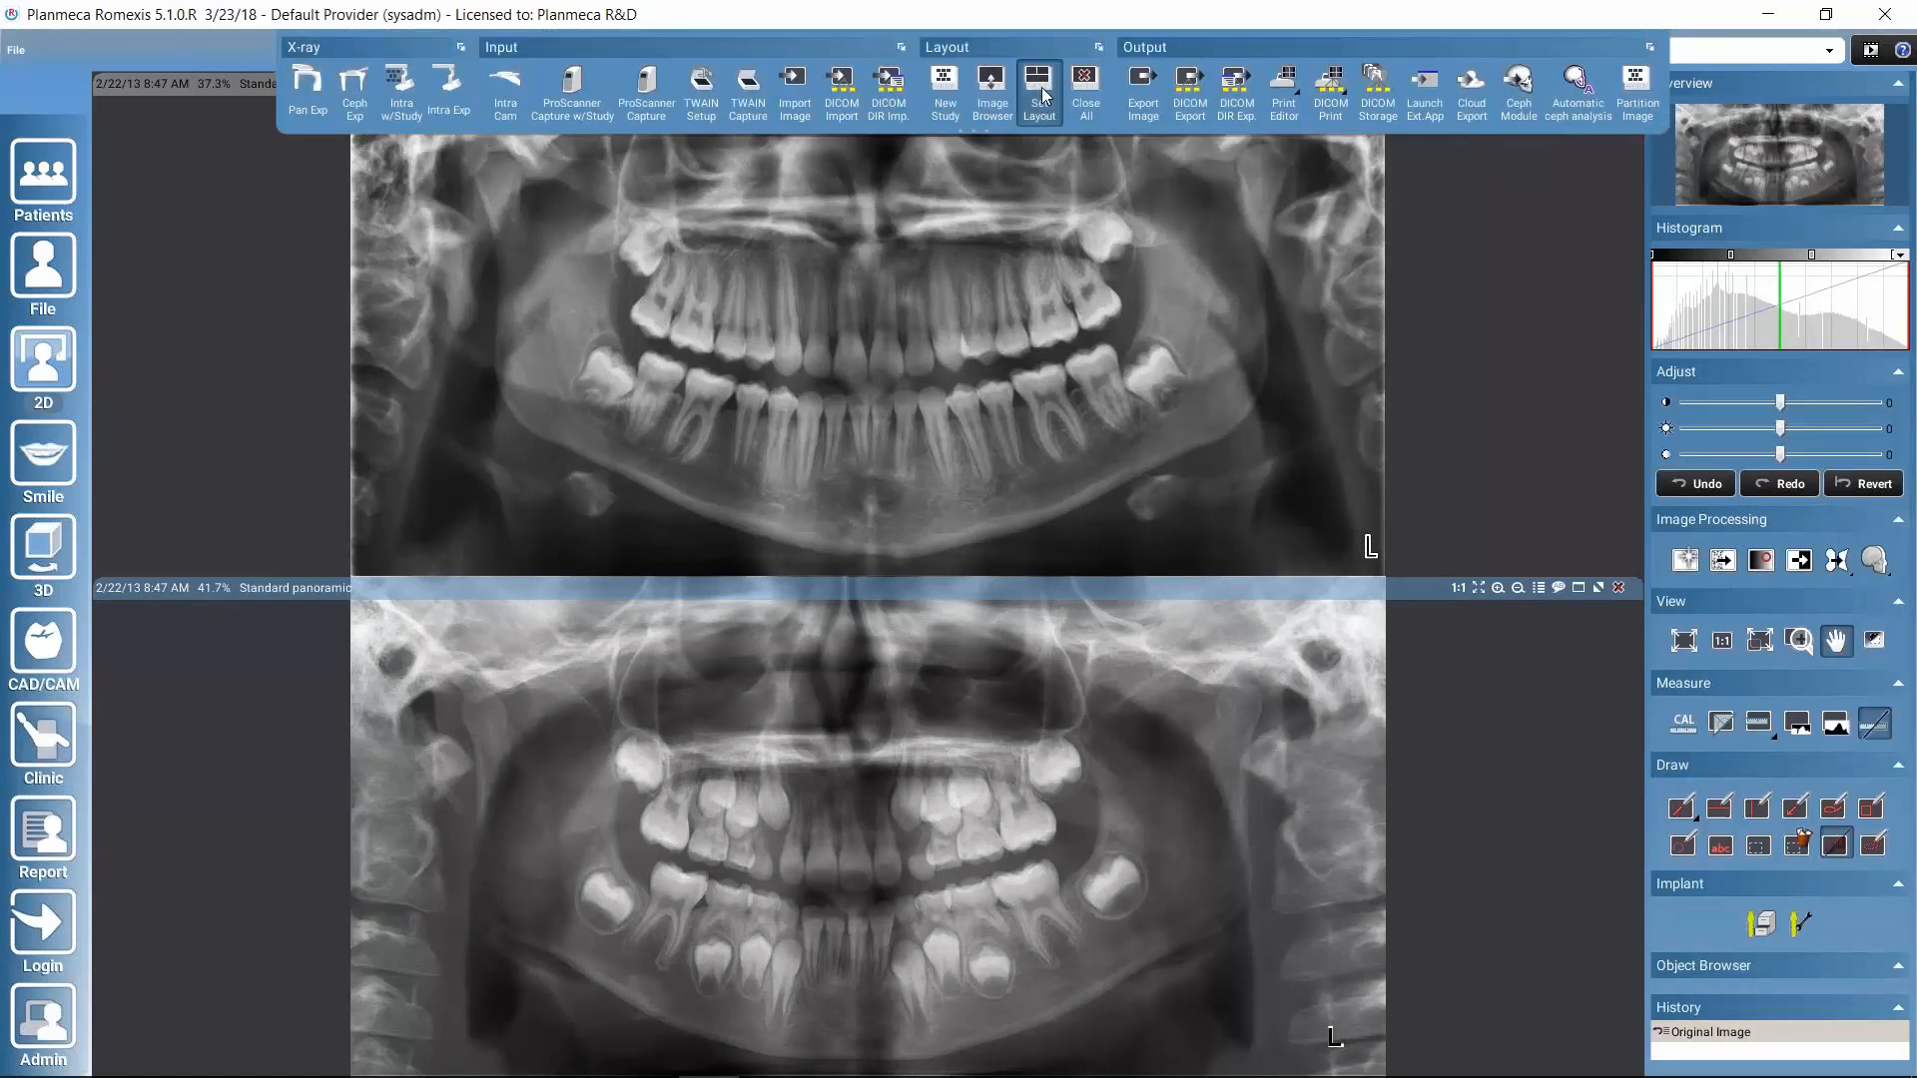
pyautogui.click(1045, 96)
pyautogui.moveTo(927, 272); pyautogui.dragTo(529, 187)
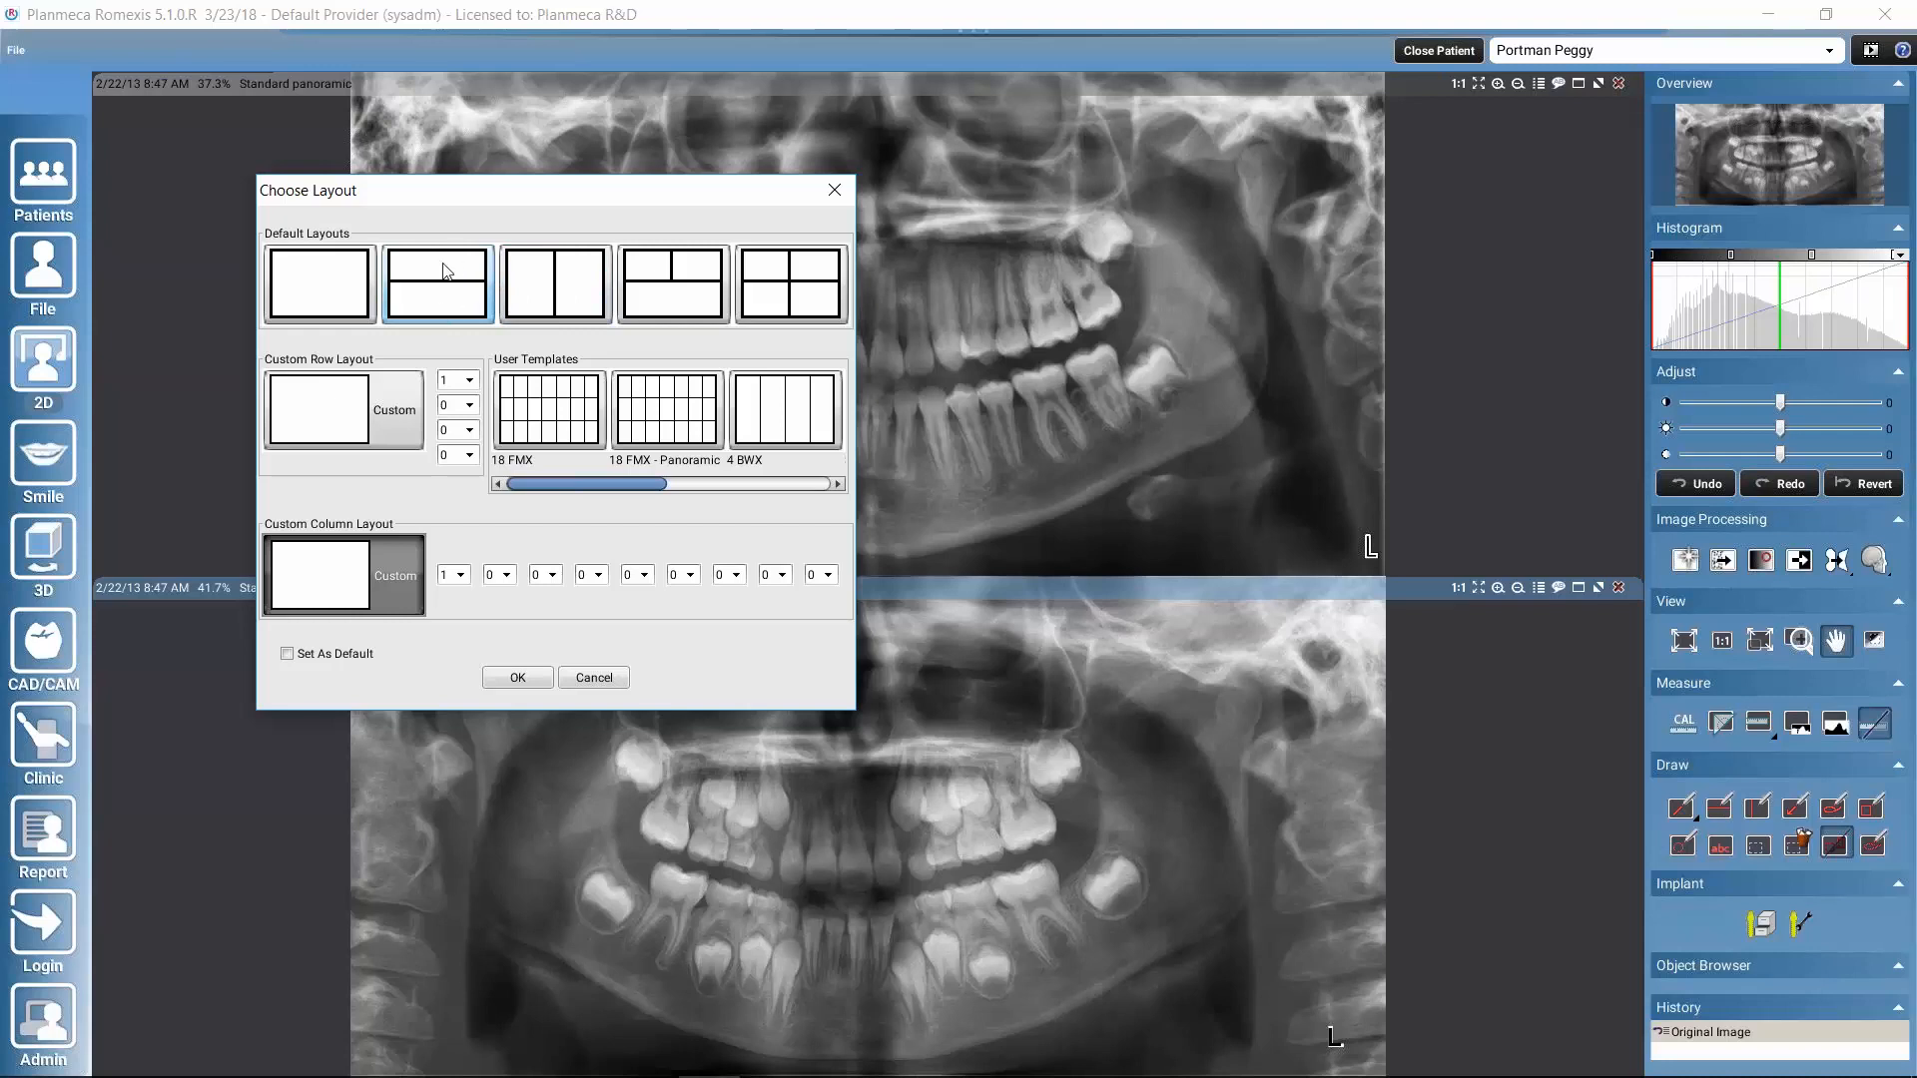
pyautogui.click(835, 191)
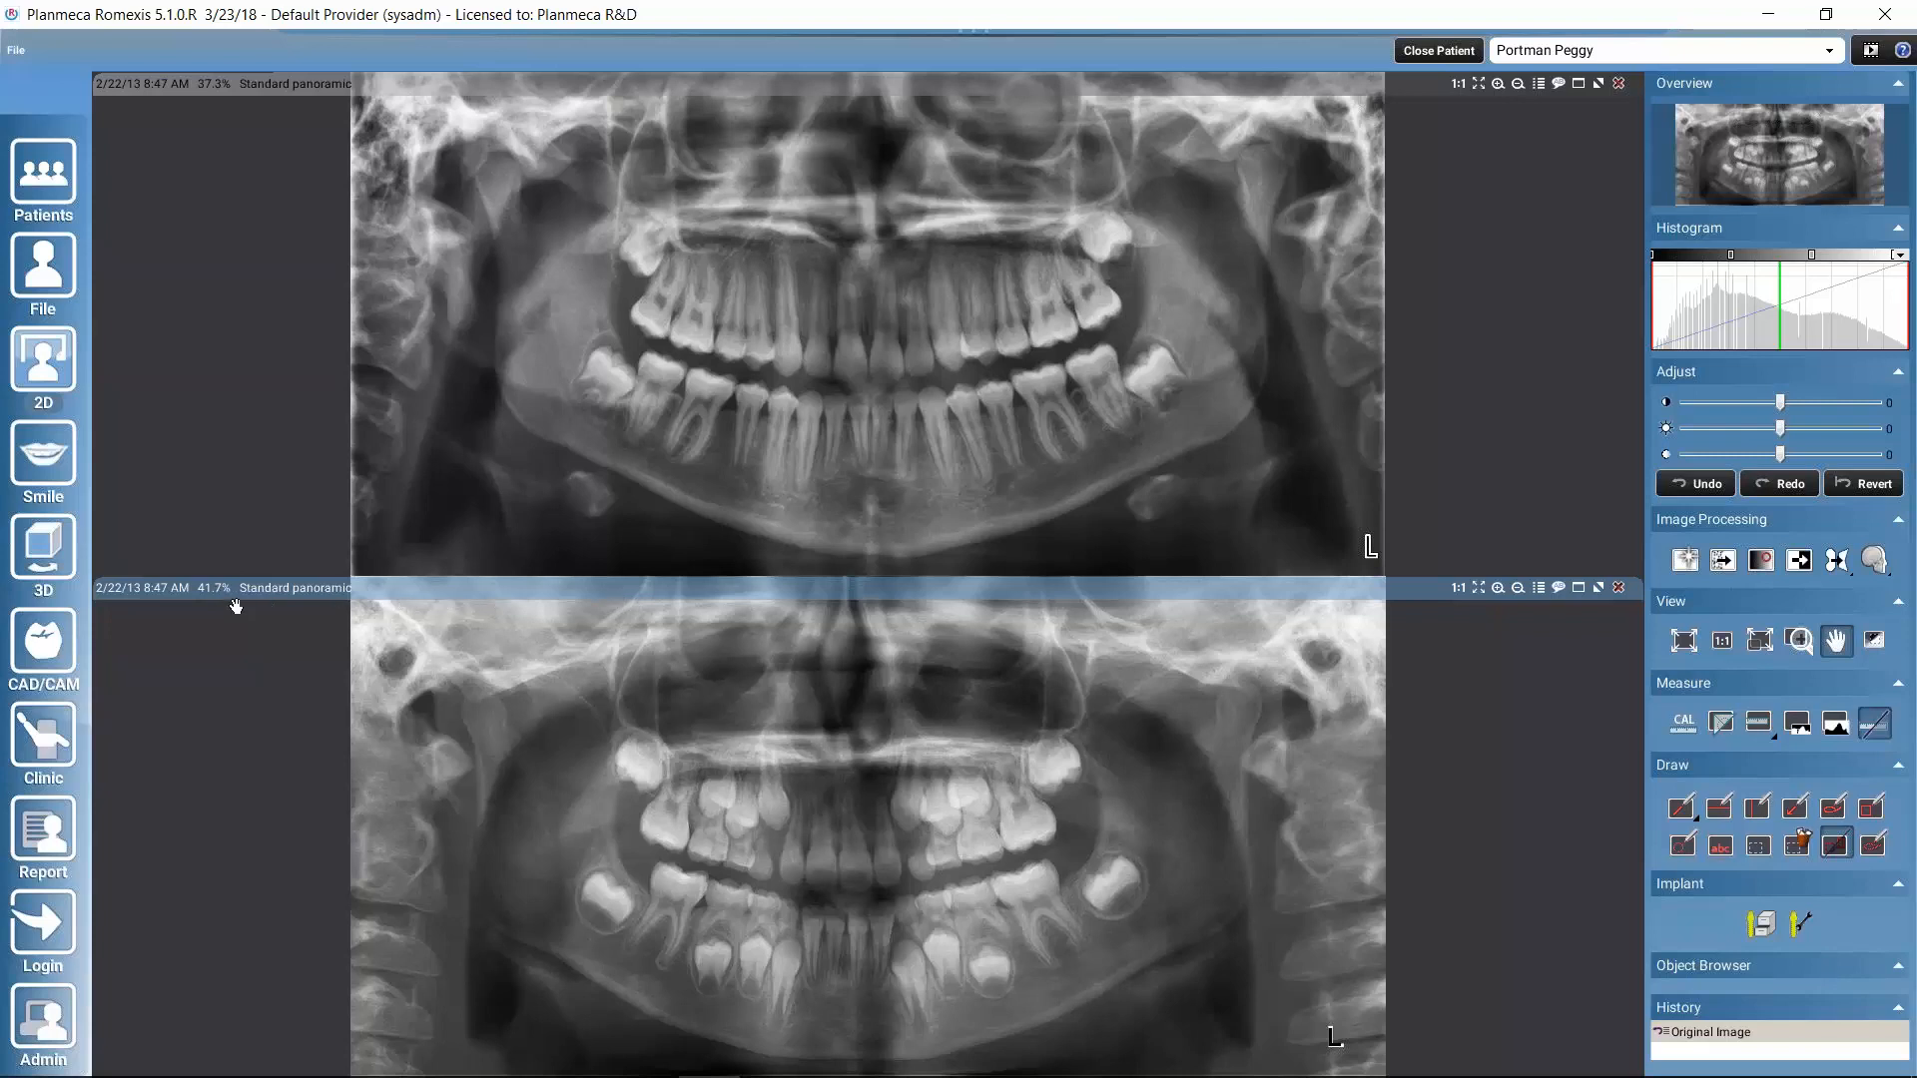
# Switch the active image between the upper and lower panoramics, ending on the upper one
pyautogui.click(686, 272)
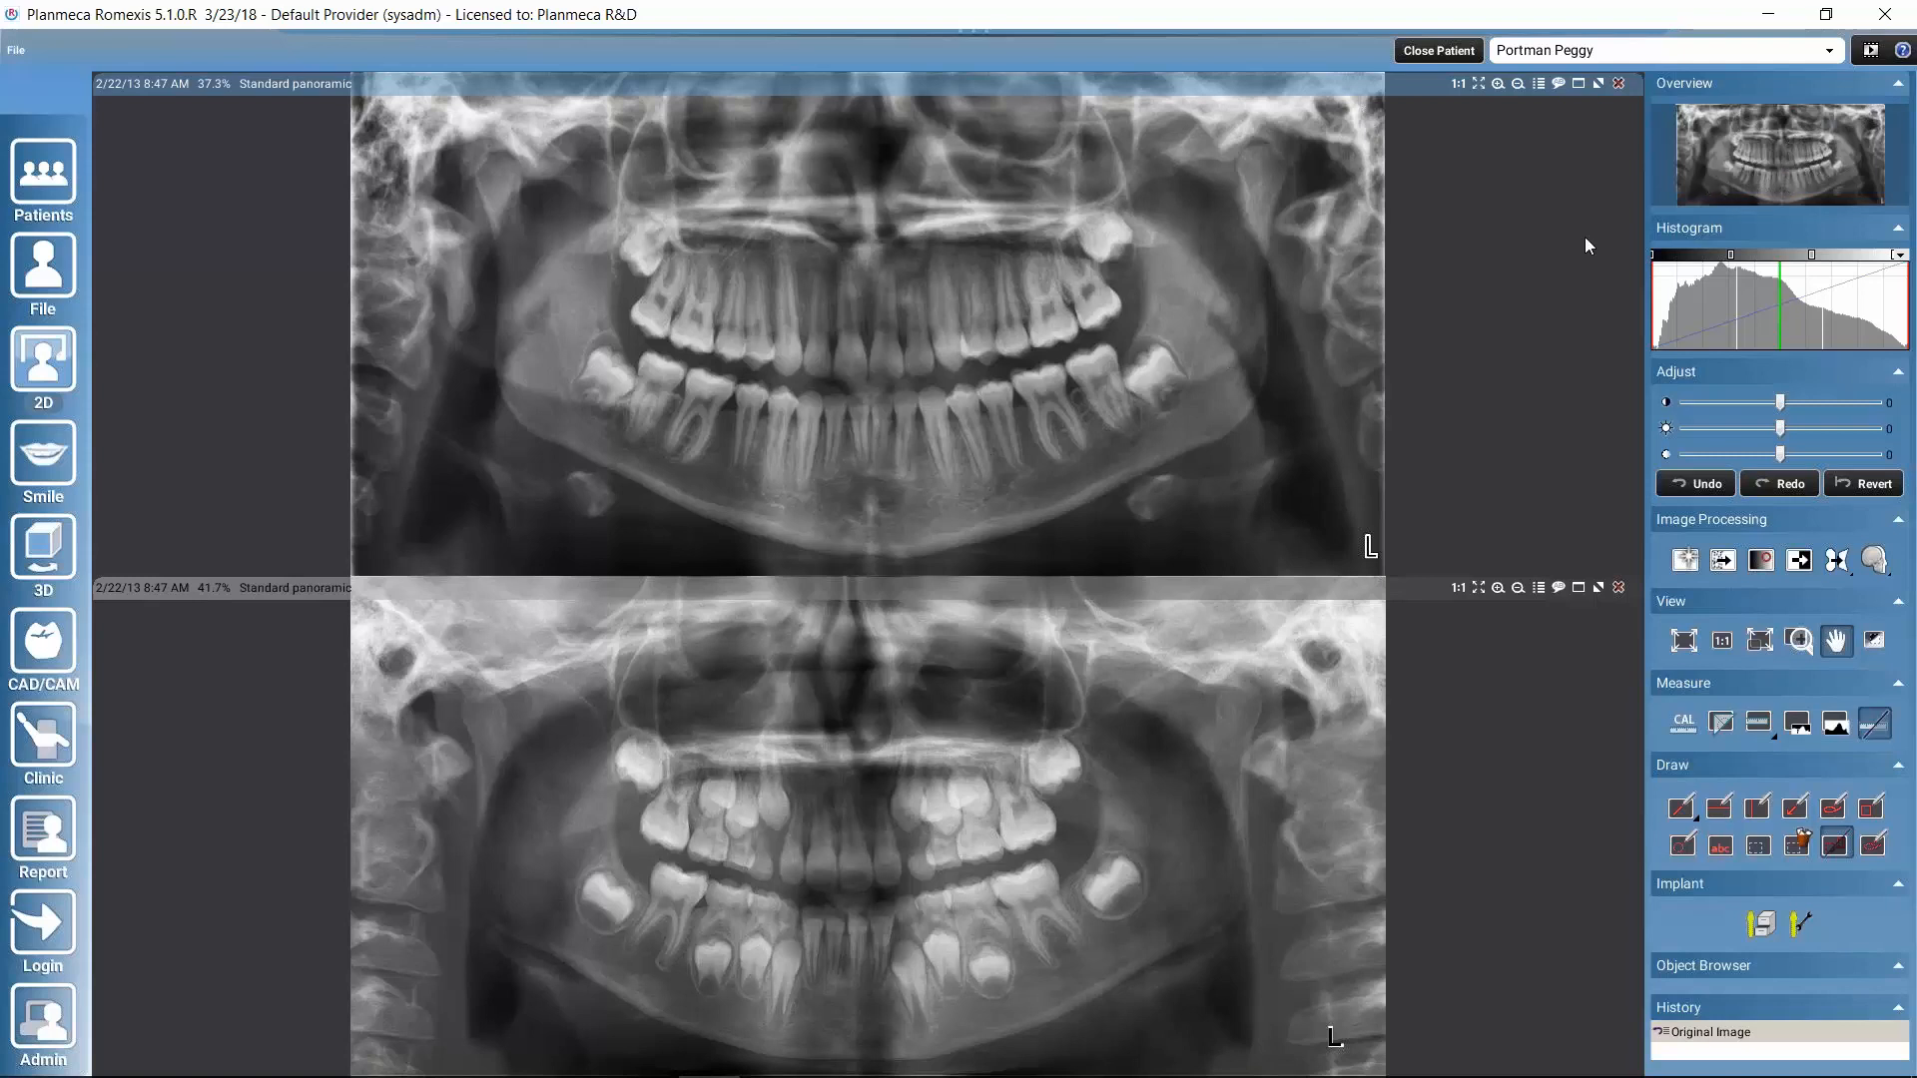
pyautogui.click(968, 838)
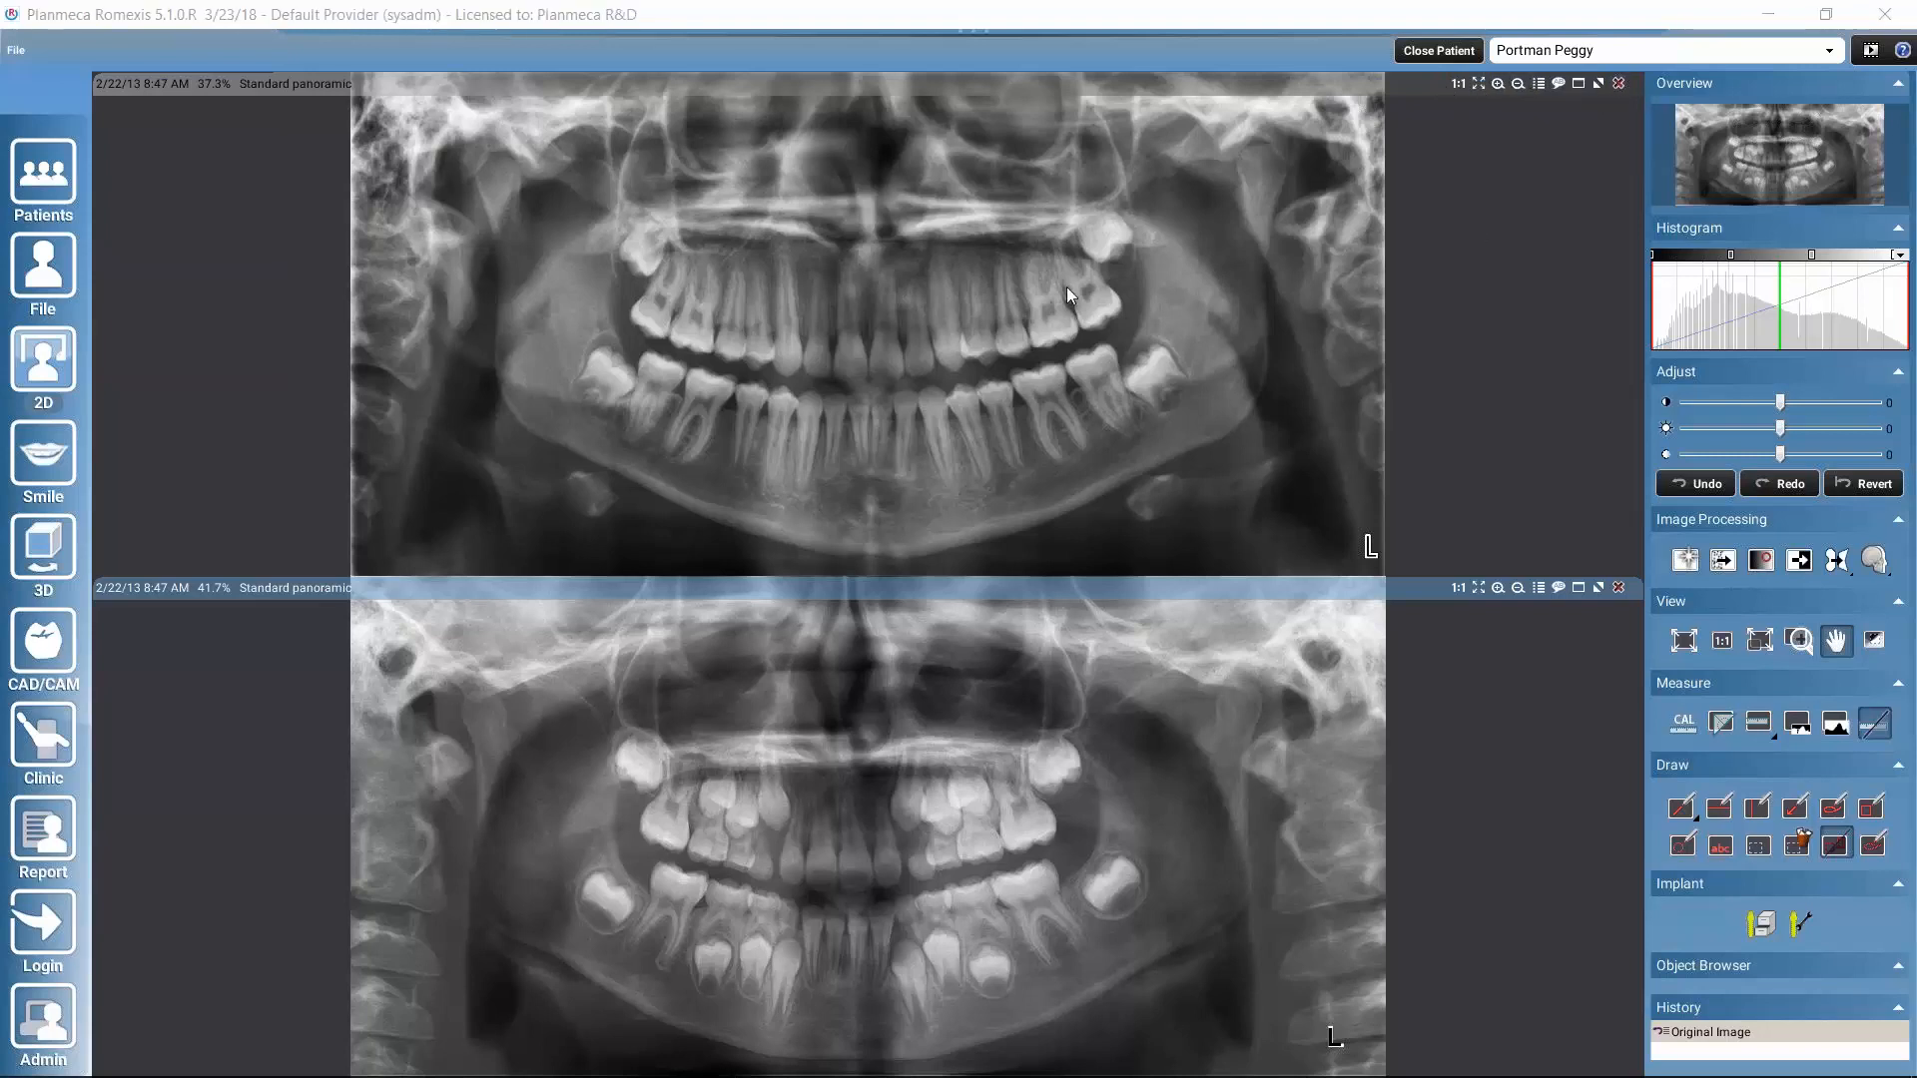
pyautogui.click(1028, 245)
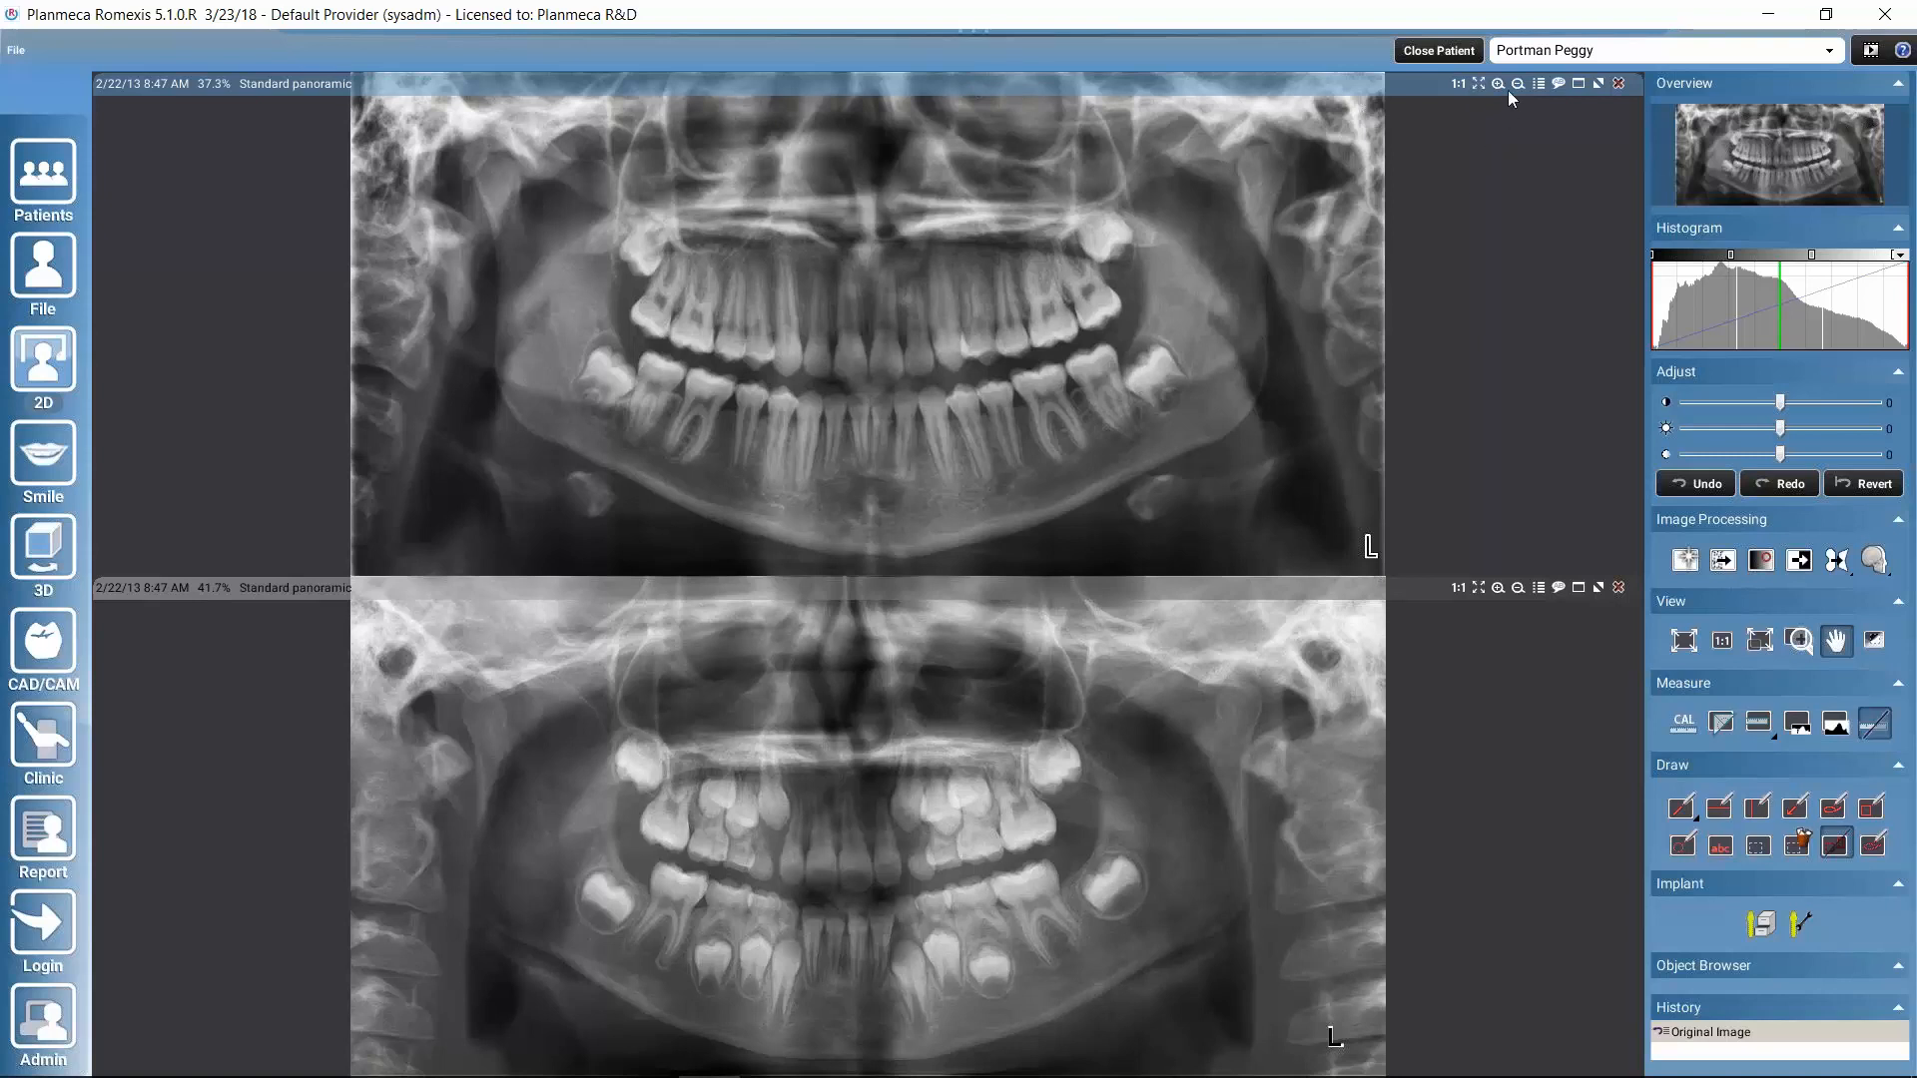
# Zoom the upper panoramic in and slightly out, and fit the image back to its frame
pyautogui.scroll(3, 824, 373)
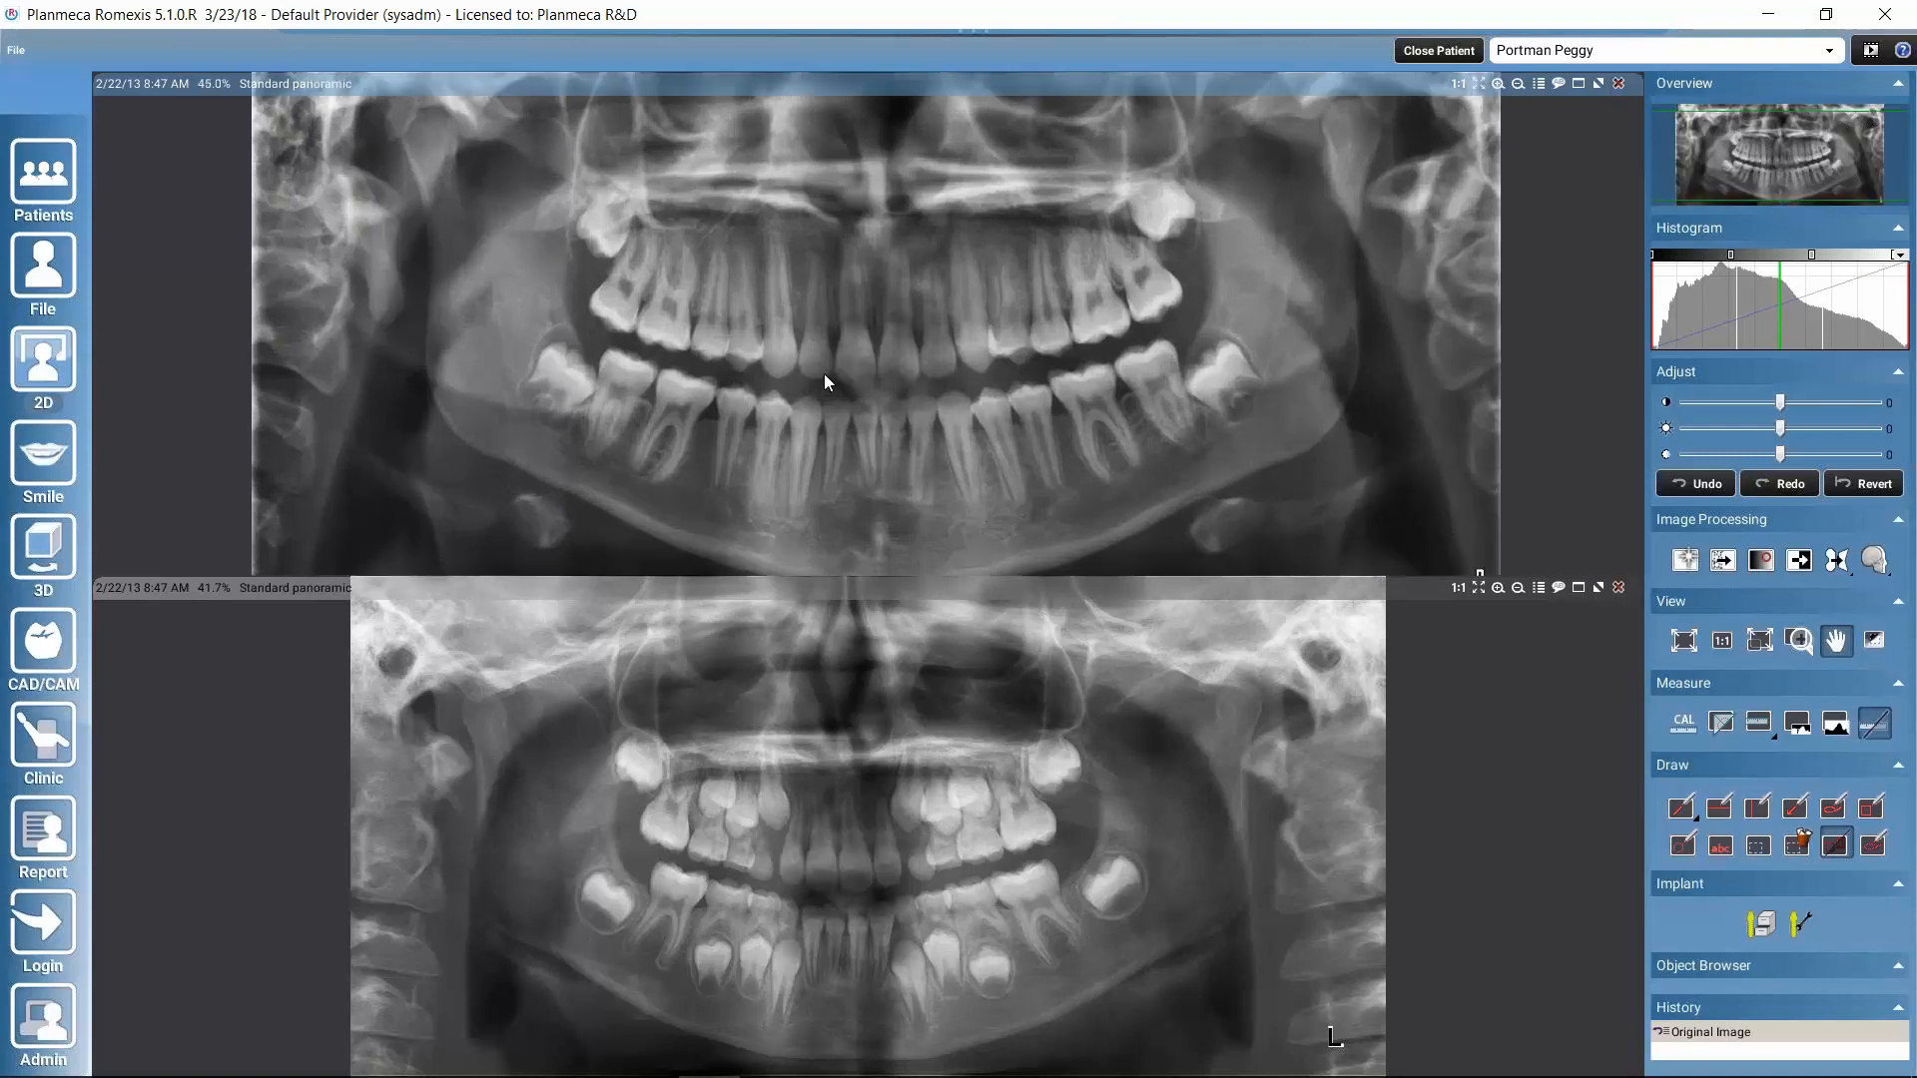
pyautogui.scroll(-1, 824, 373)
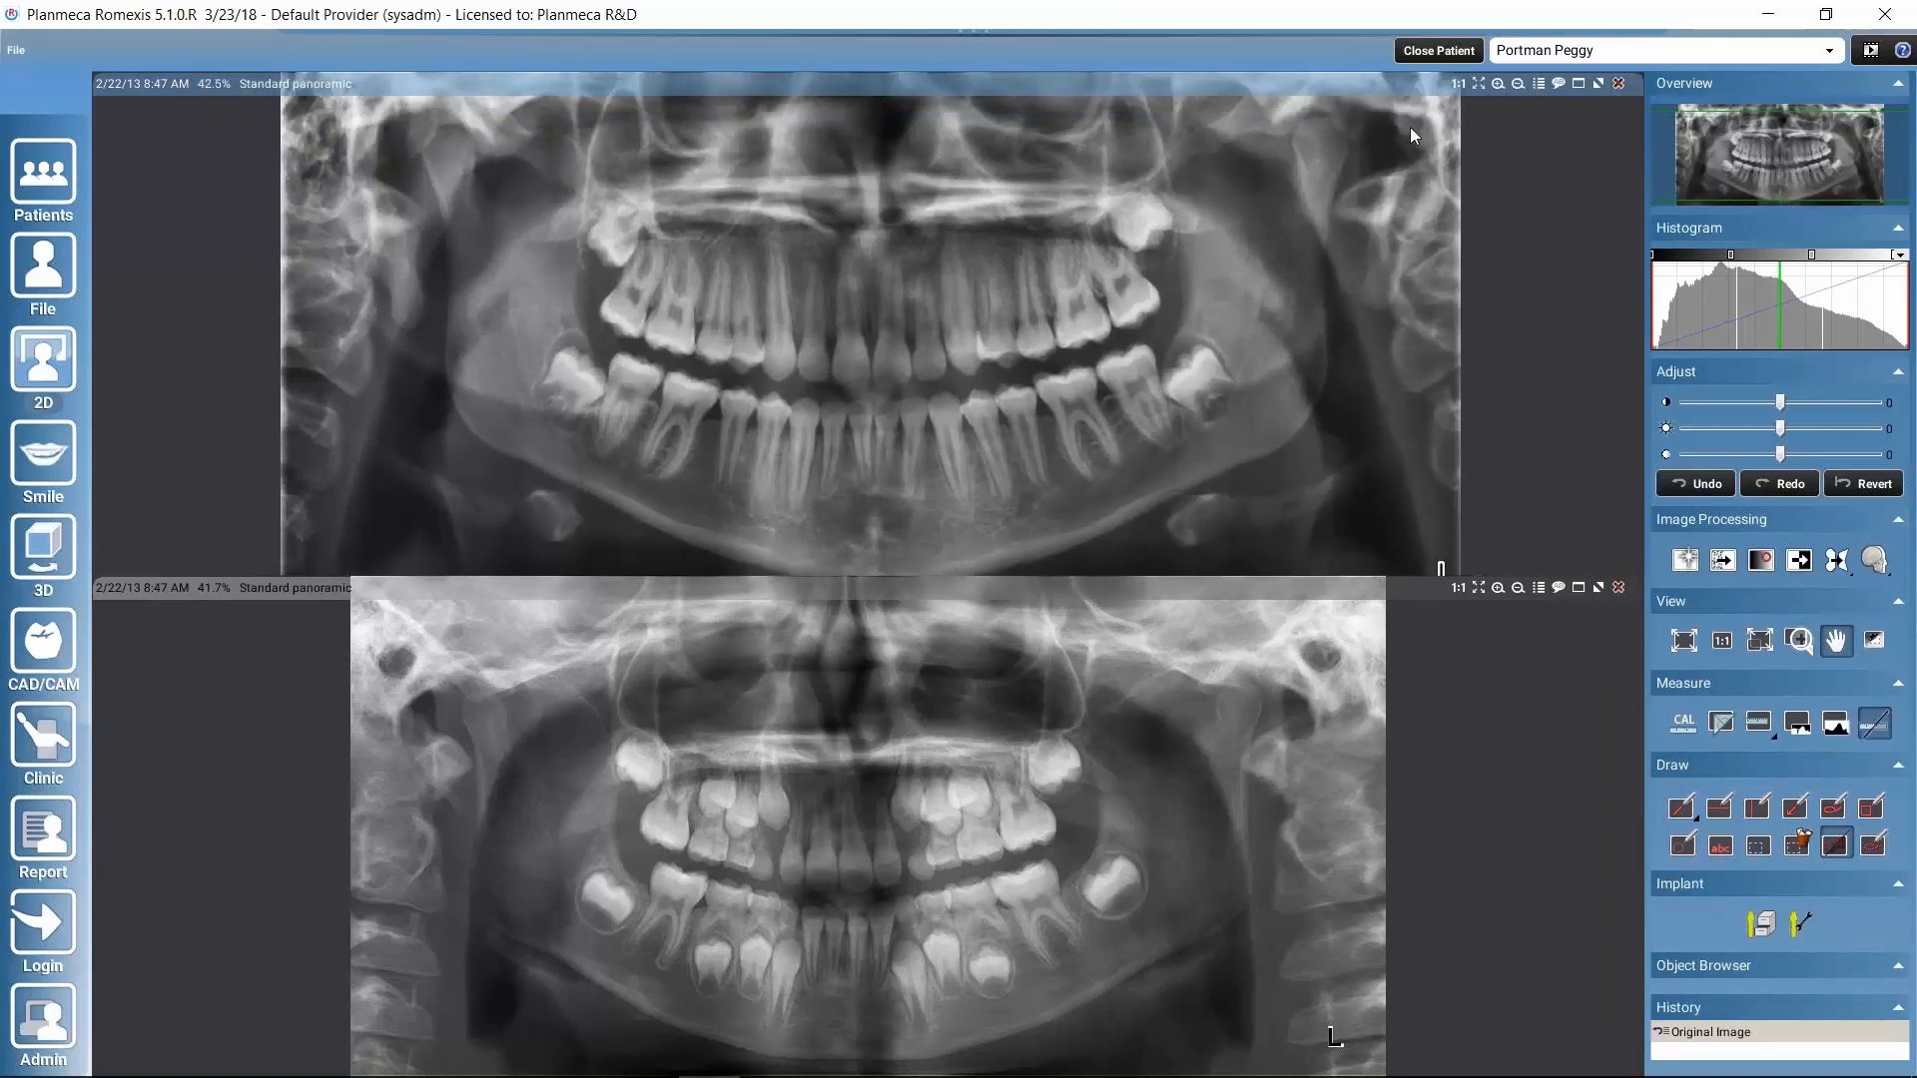
pyautogui.click(1478, 85)
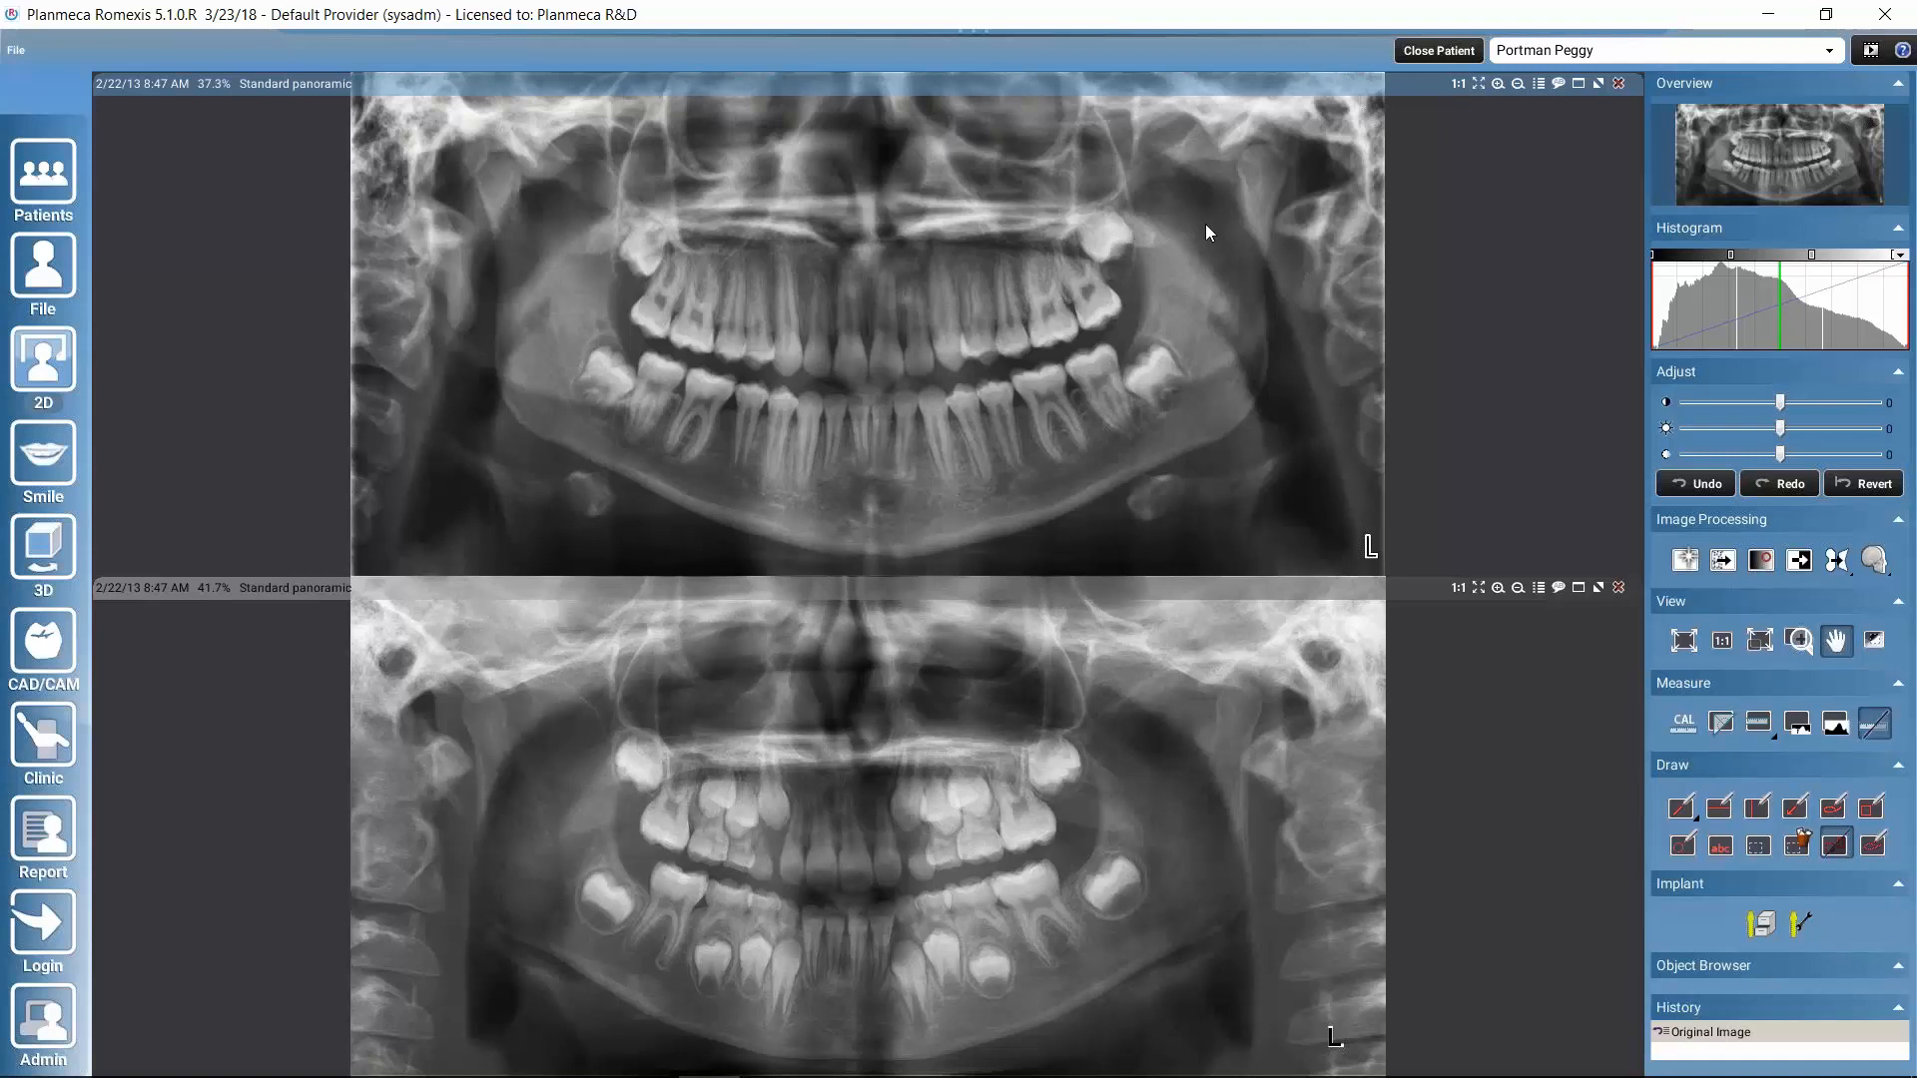
# Review the upper panoramic's general image properties and its diagnosis notes, cancelling without changes
pyautogui.click(1539, 85)
pyautogui.moveTo(1004, 120); pyautogui.dragTo(955, 67)
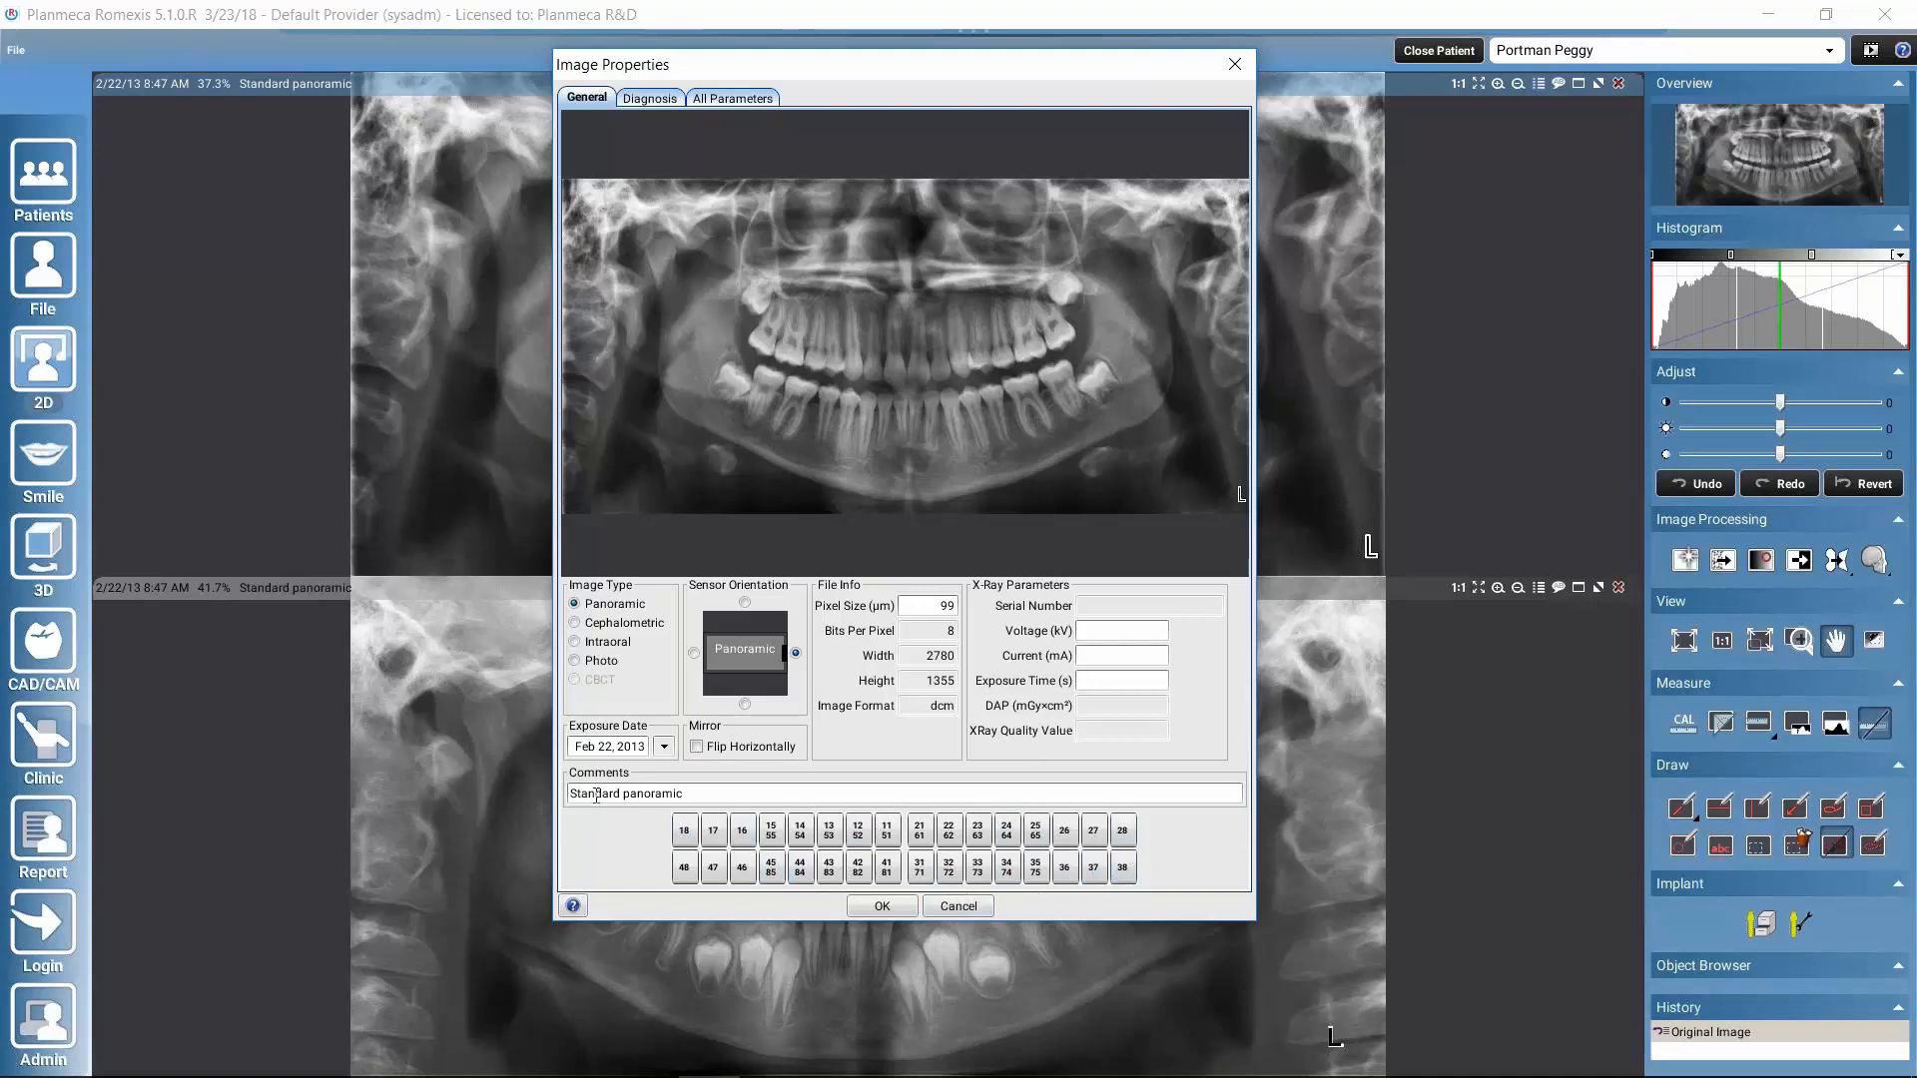
pyautogui.click(959, 906)
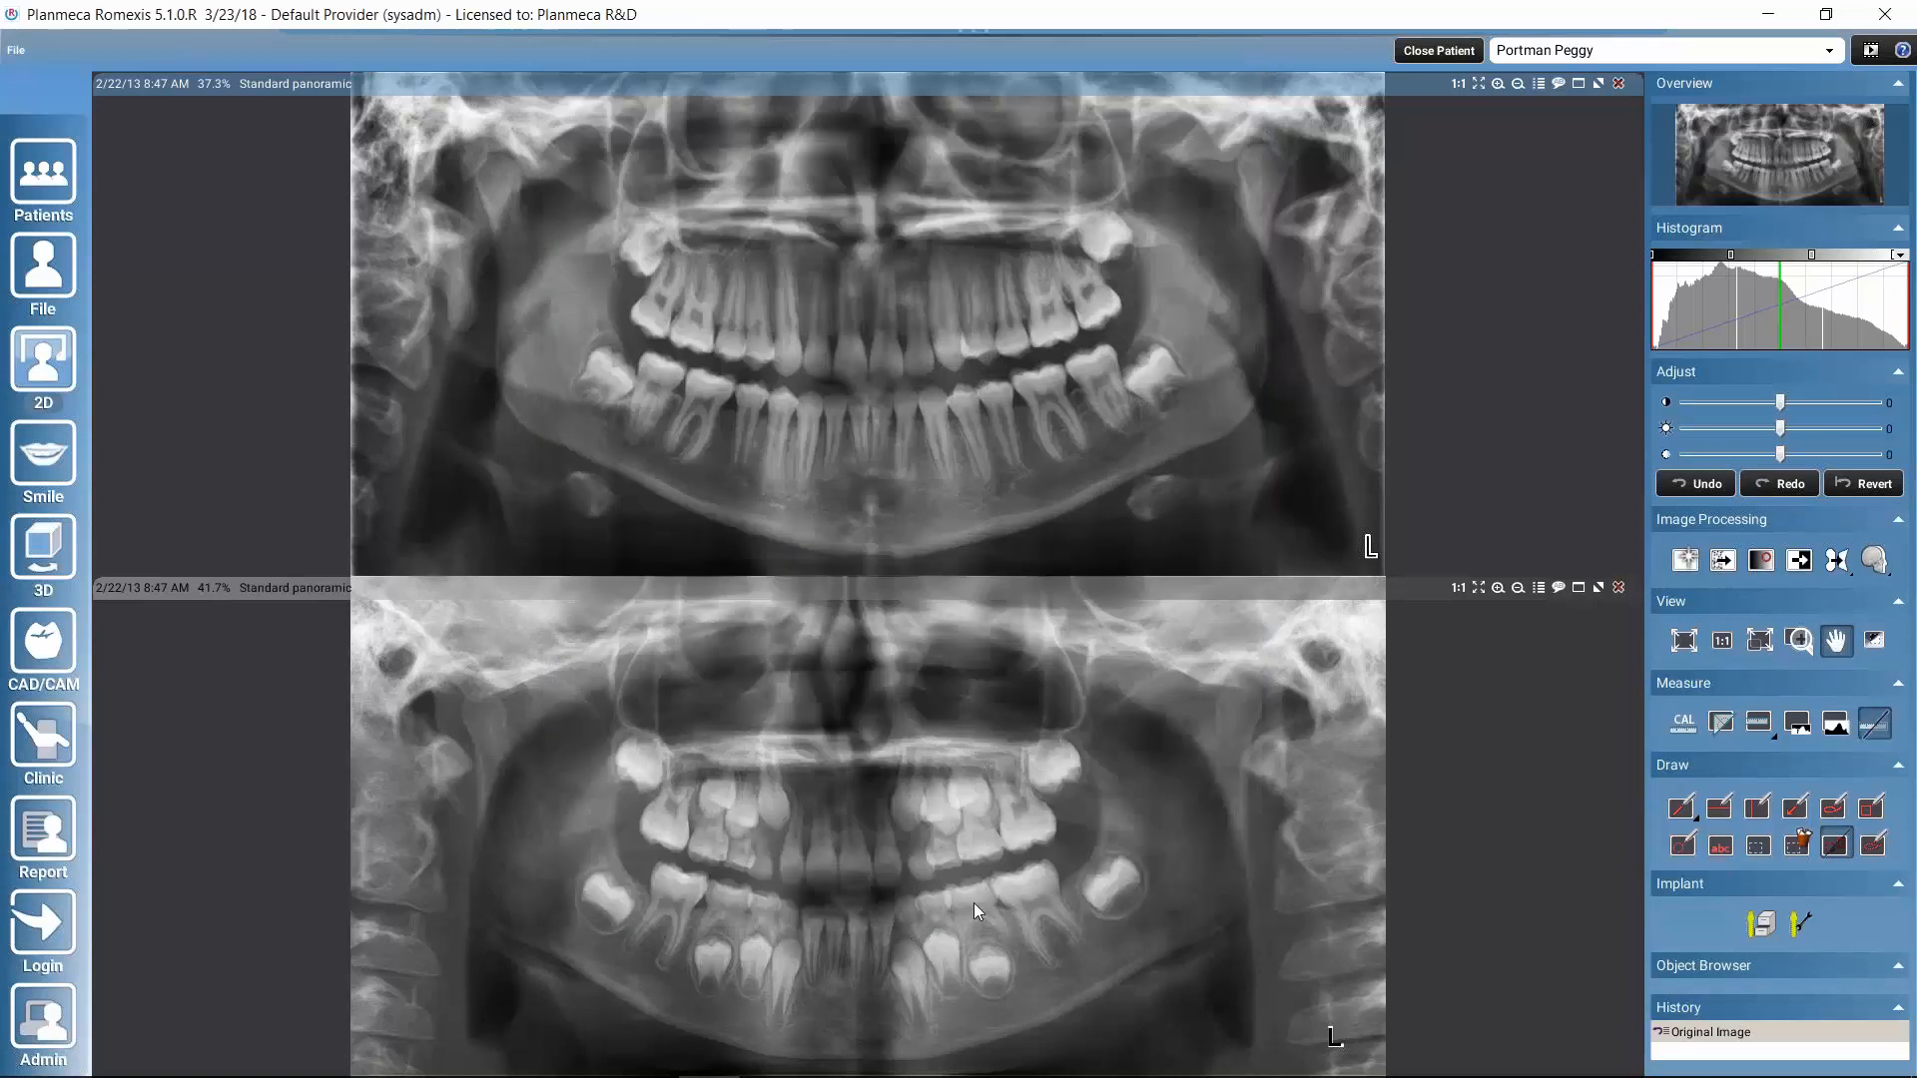
pyautogui.click(1559, 84)
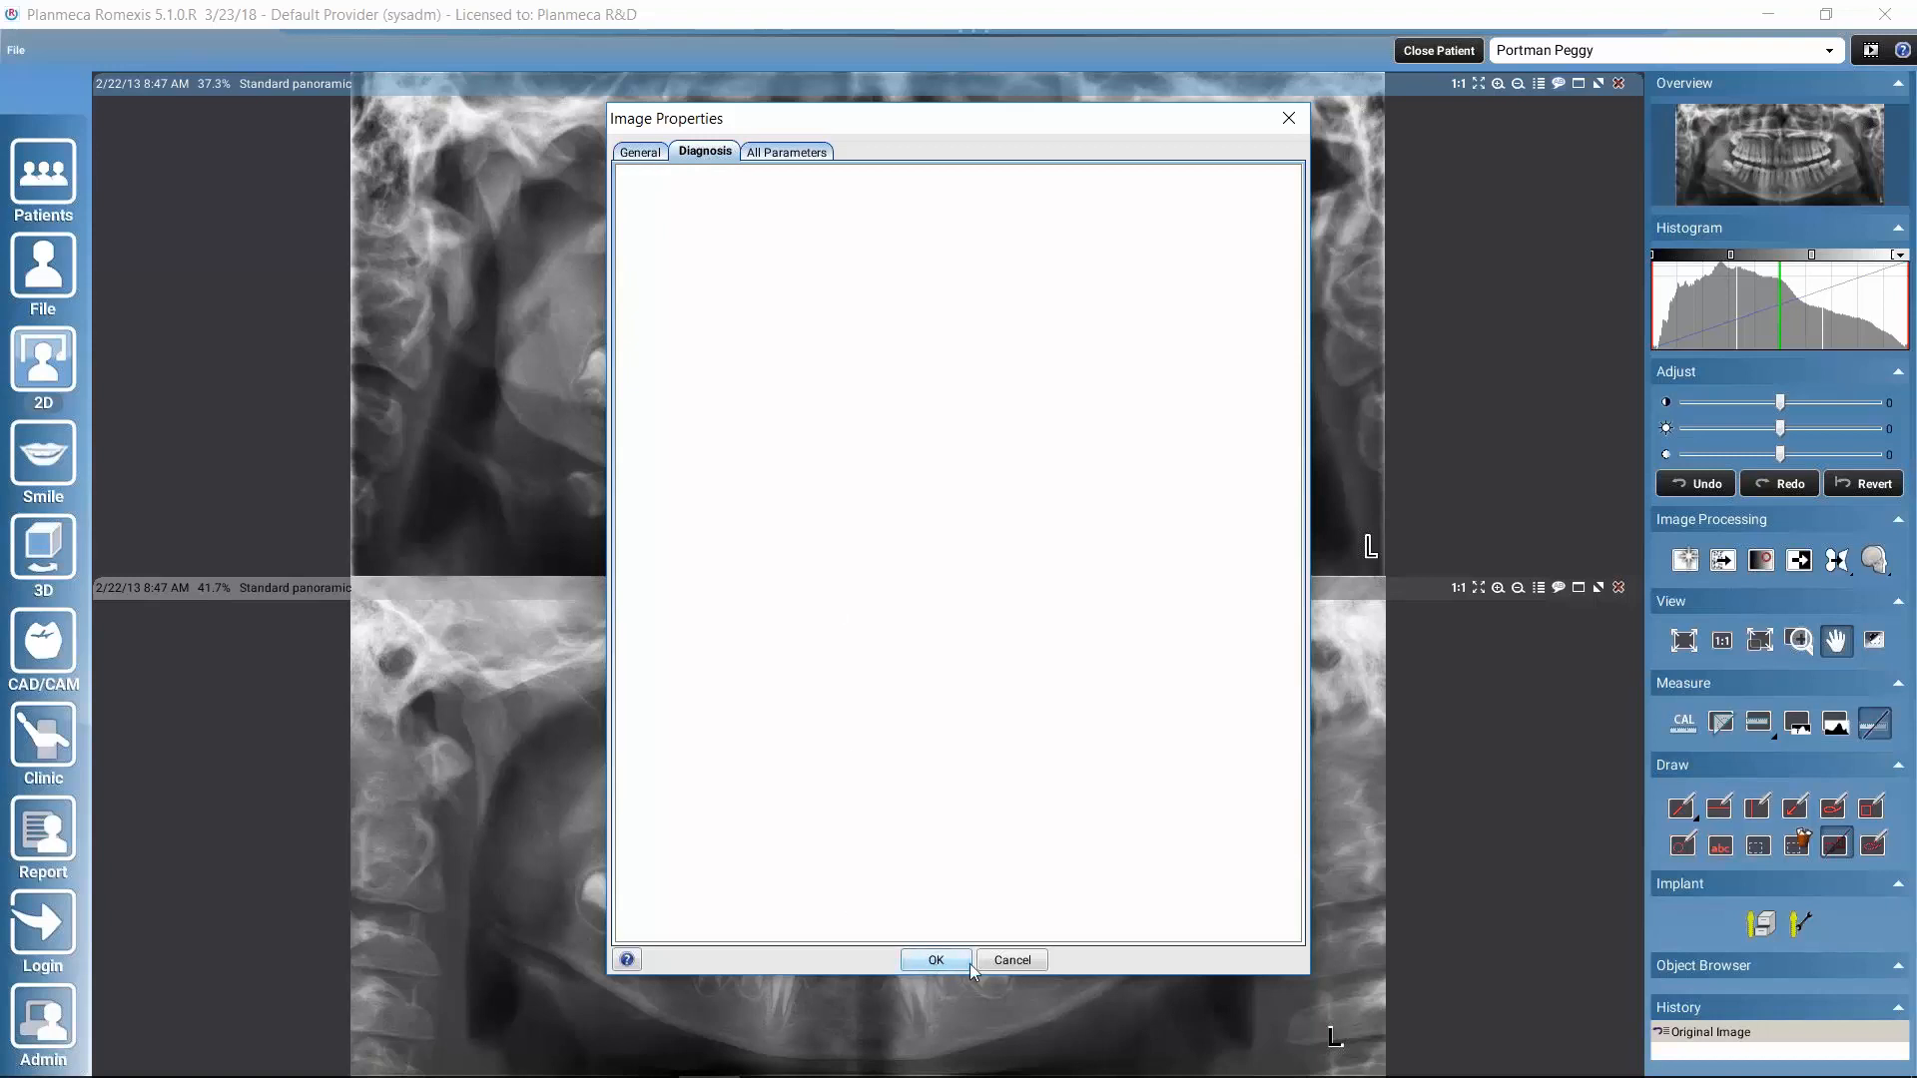
pyautogui.click(1016, 961)
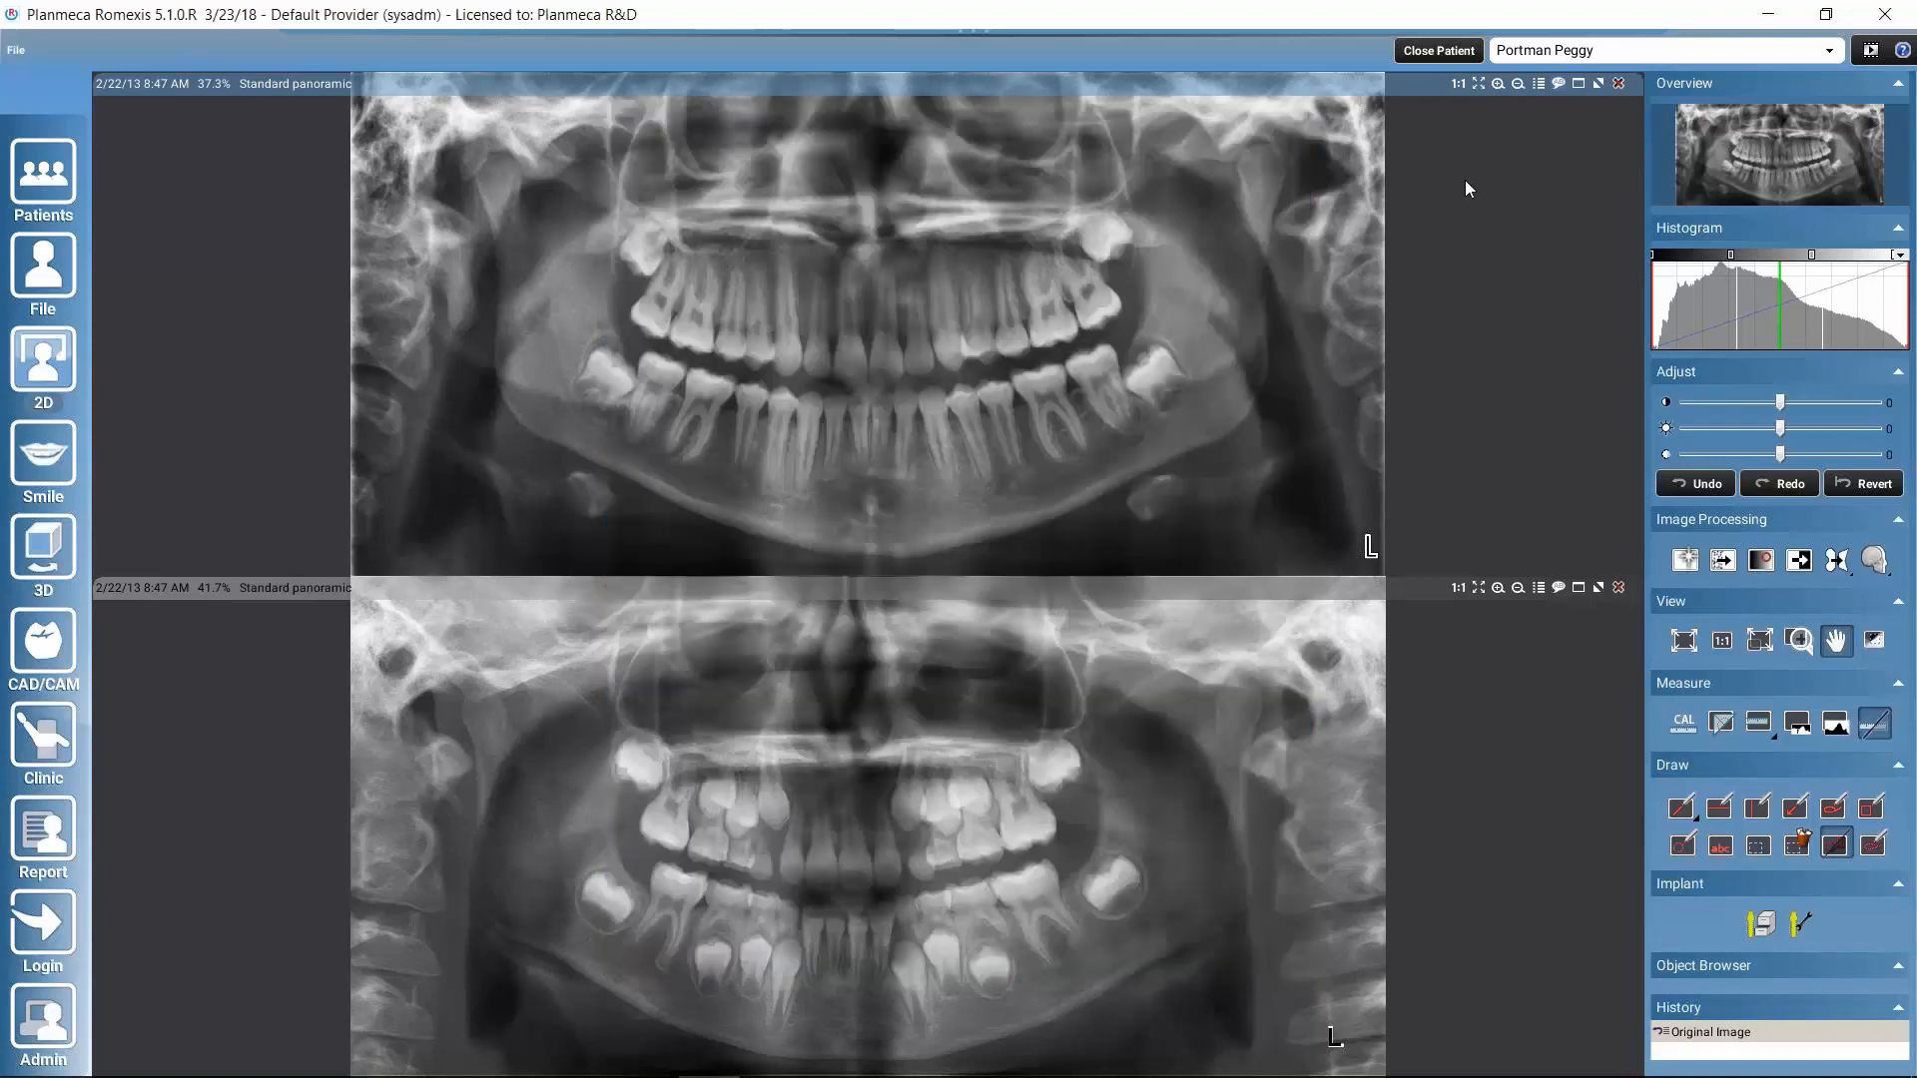
# View the upper panoramic maximized and in full screen, showing and hiding the full-screen tools, and return to the two-image layout
pyautogui.click(1577, 84)
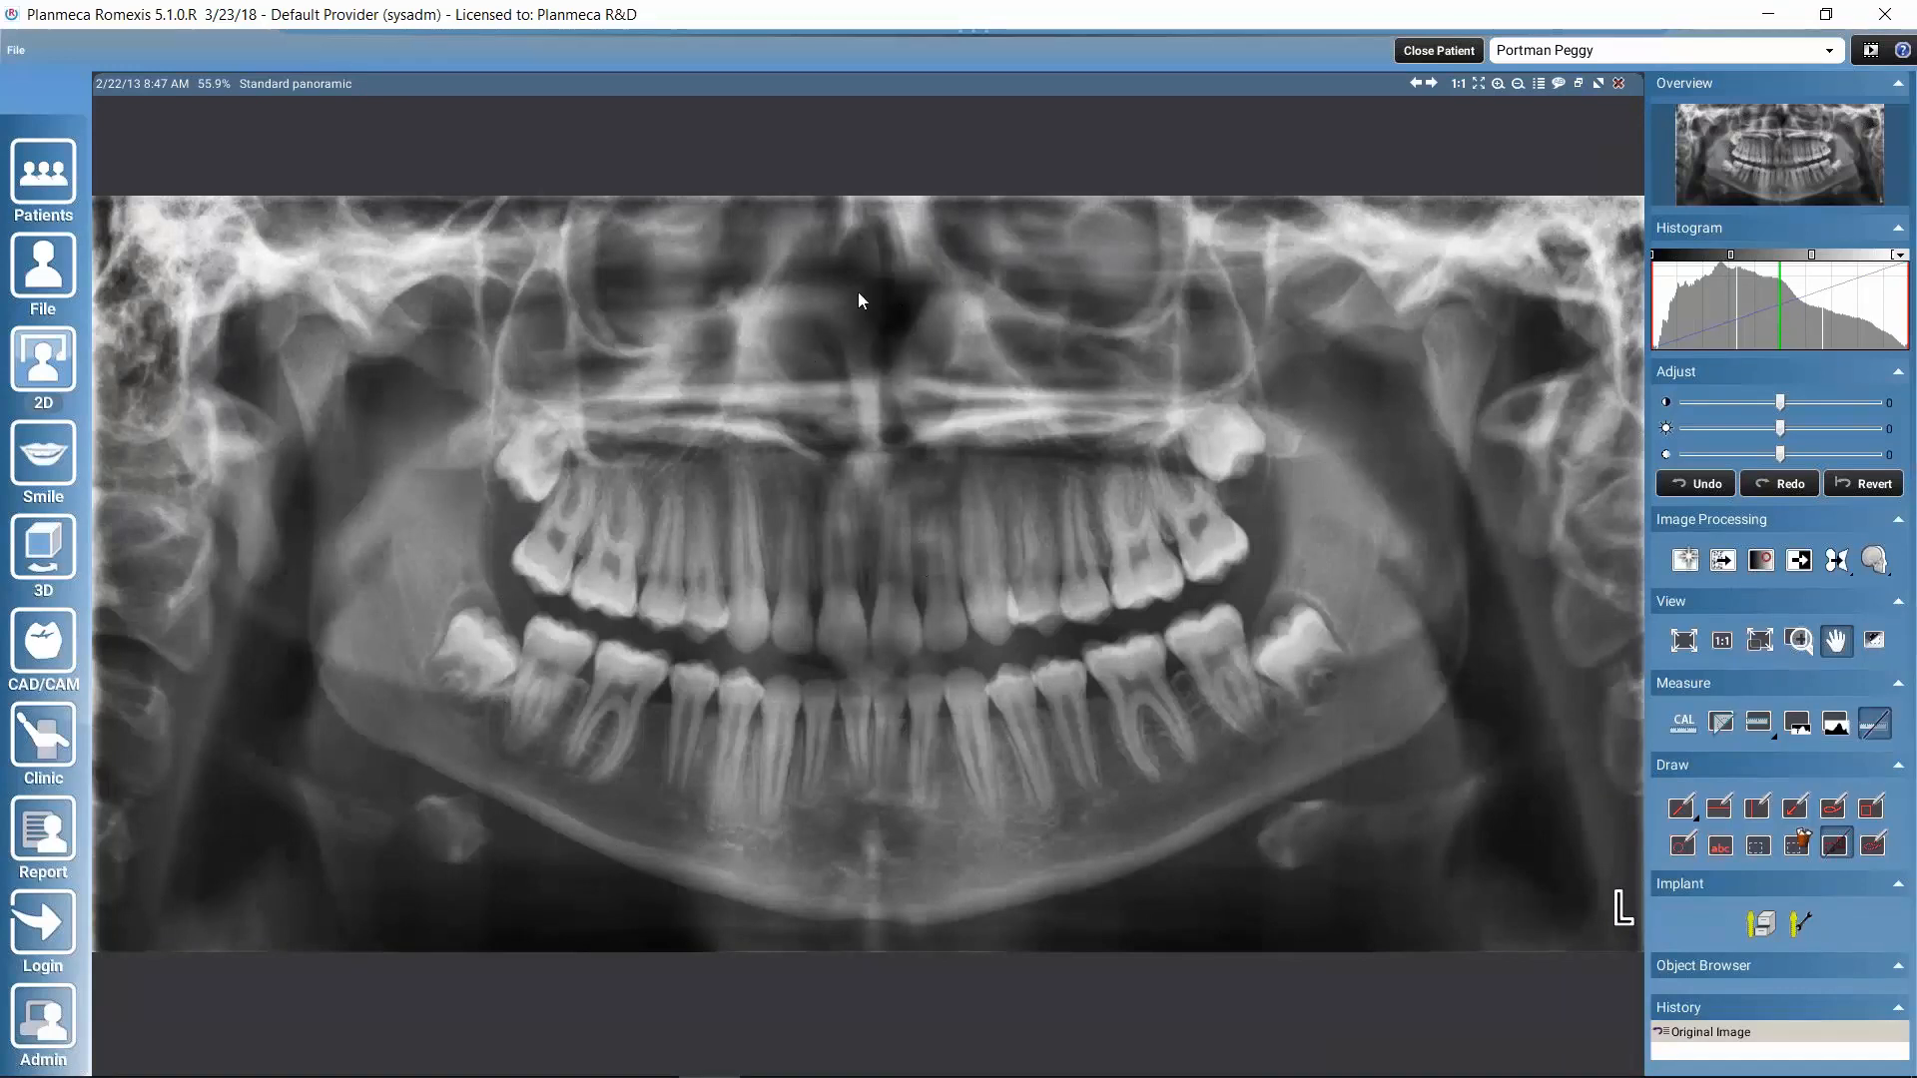
pyautogui.click(1579, 83)
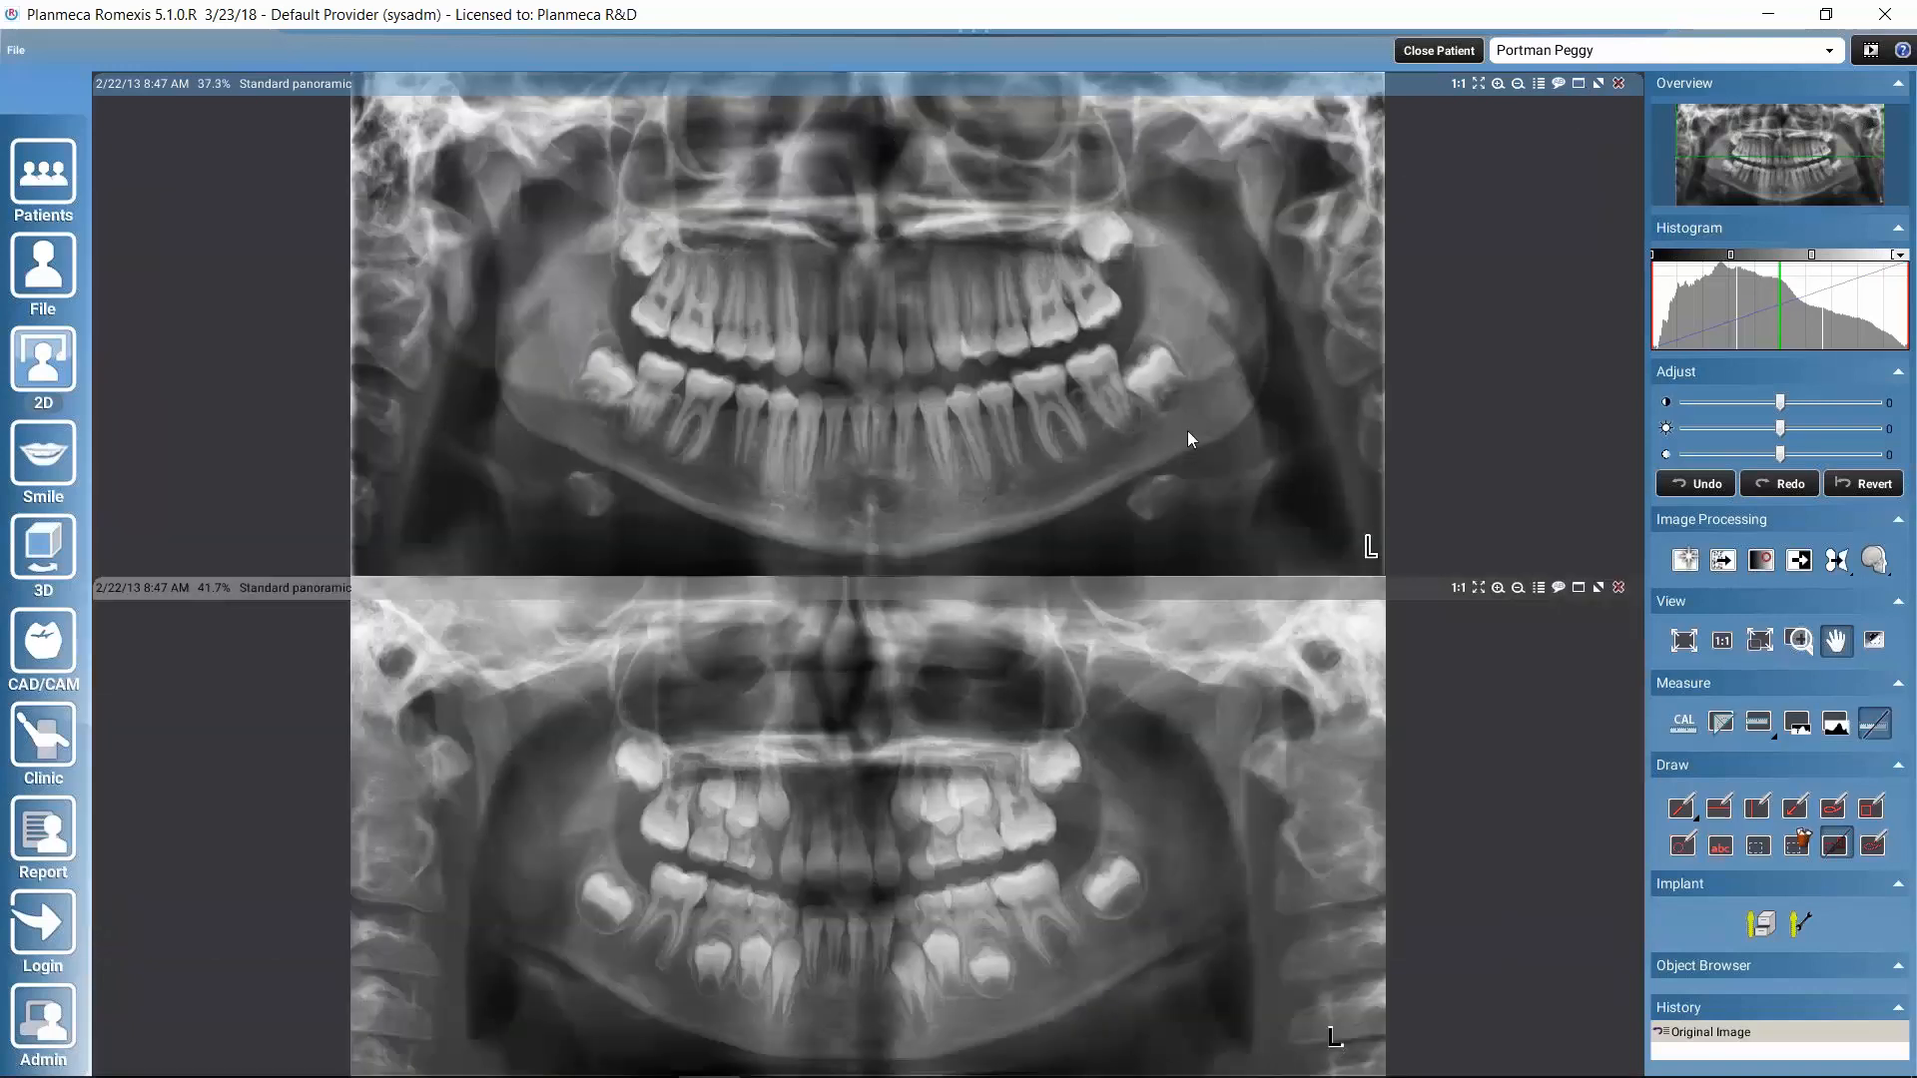
pyautogui.click(1597, 82)
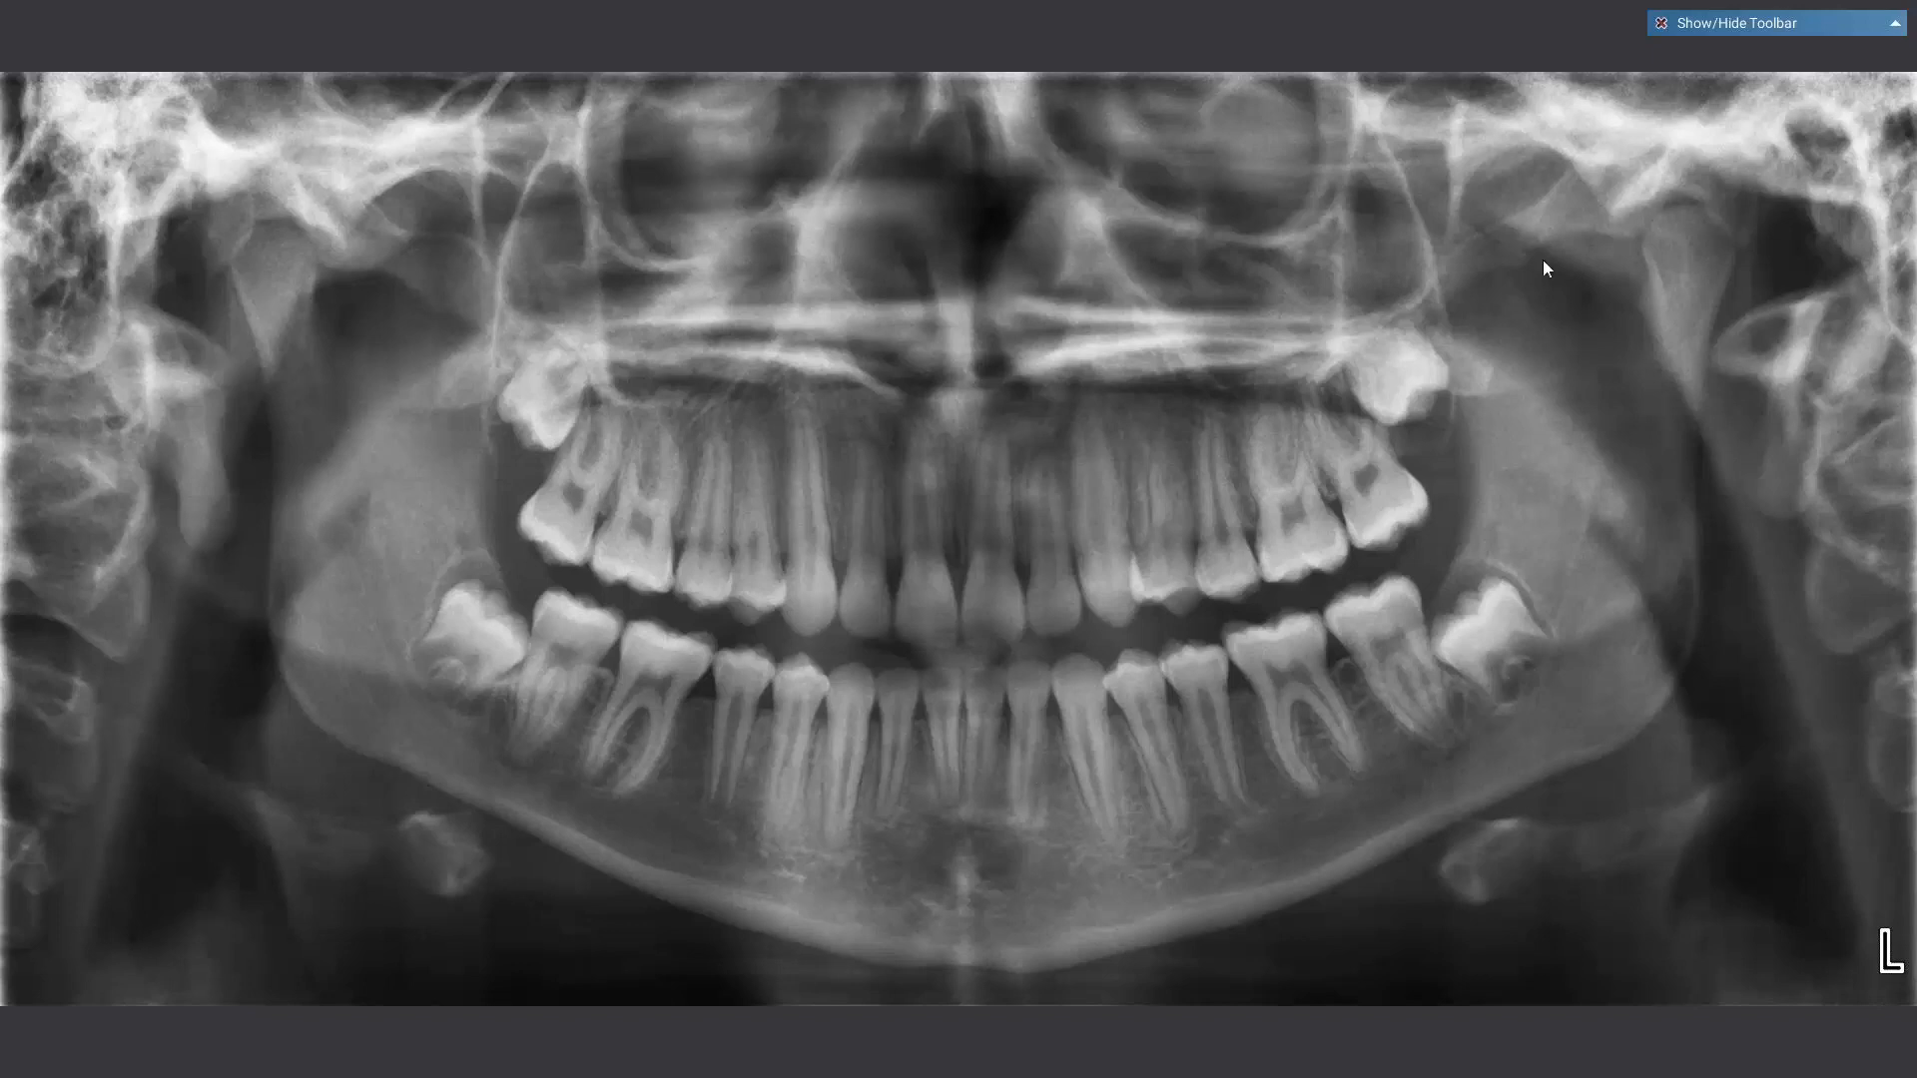
pyautogui.click(1895, 30)
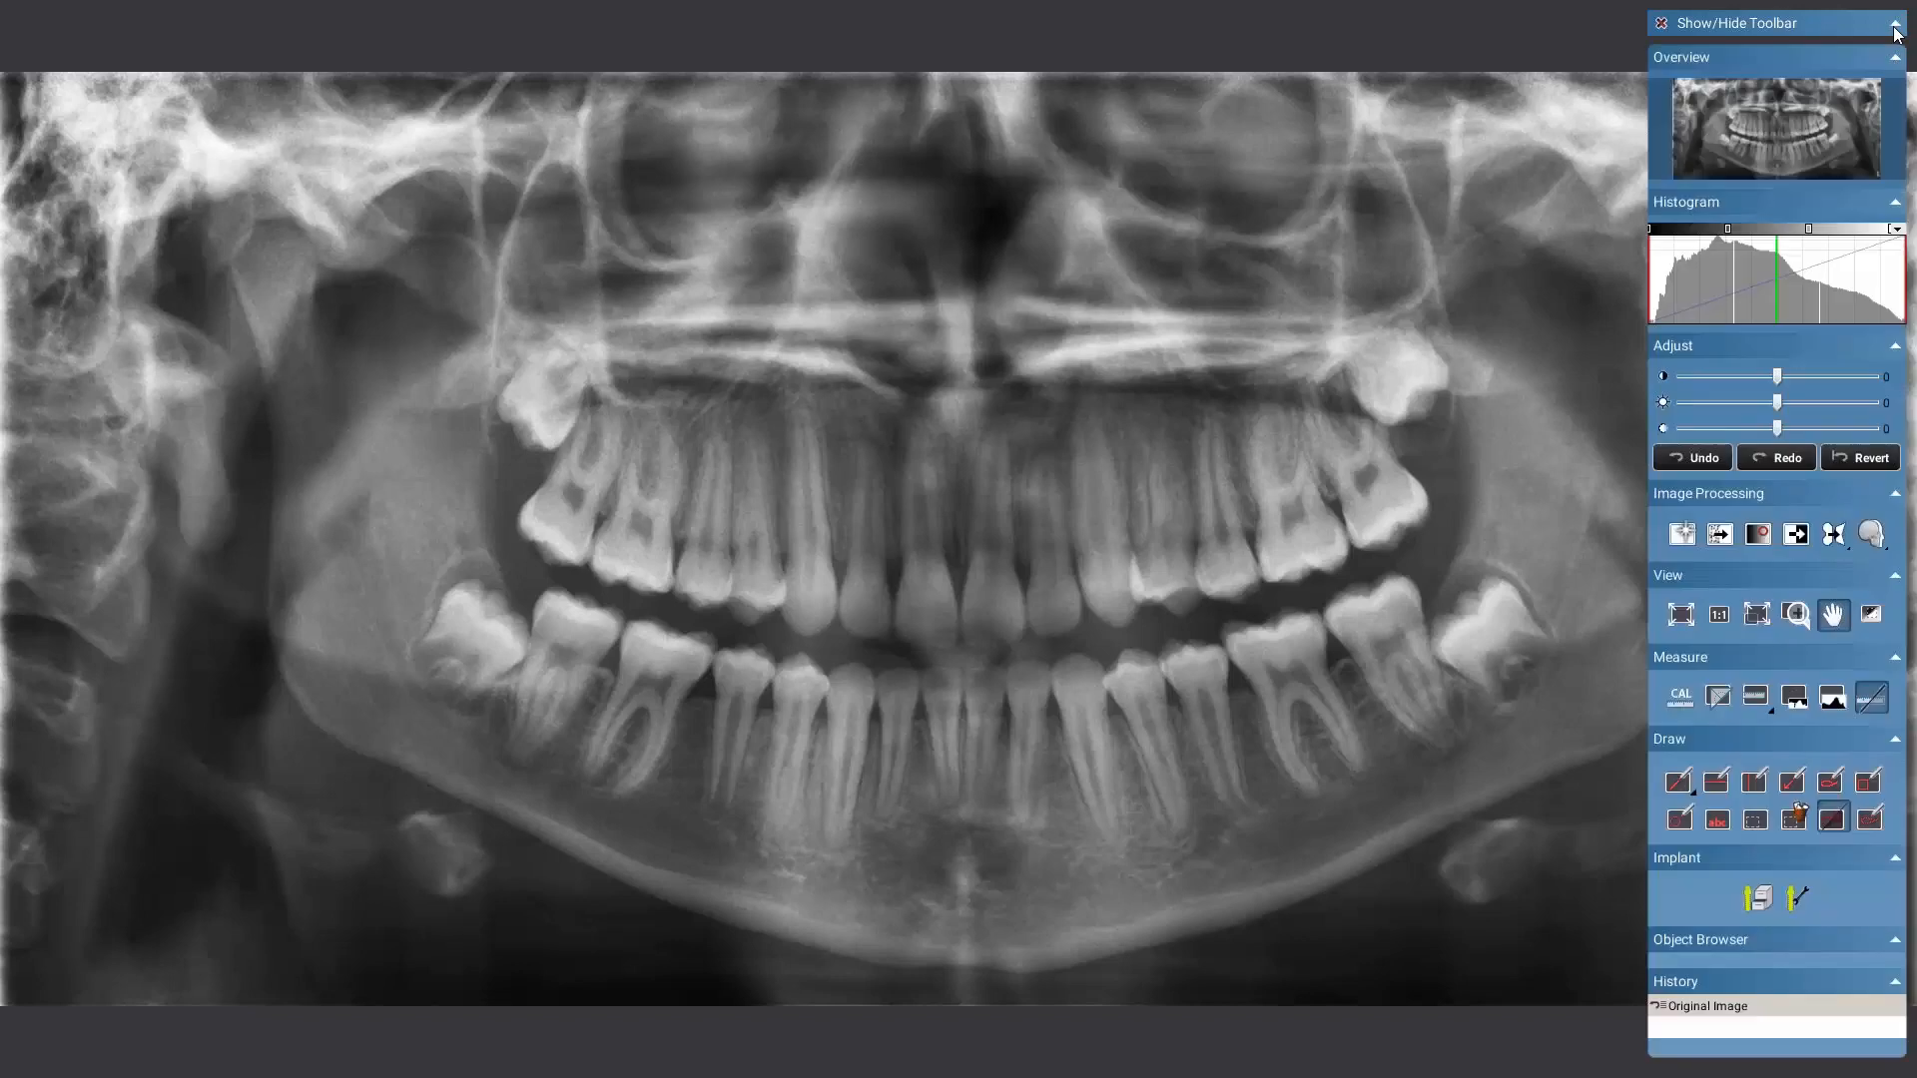
pyautogui.click(1896, 30)
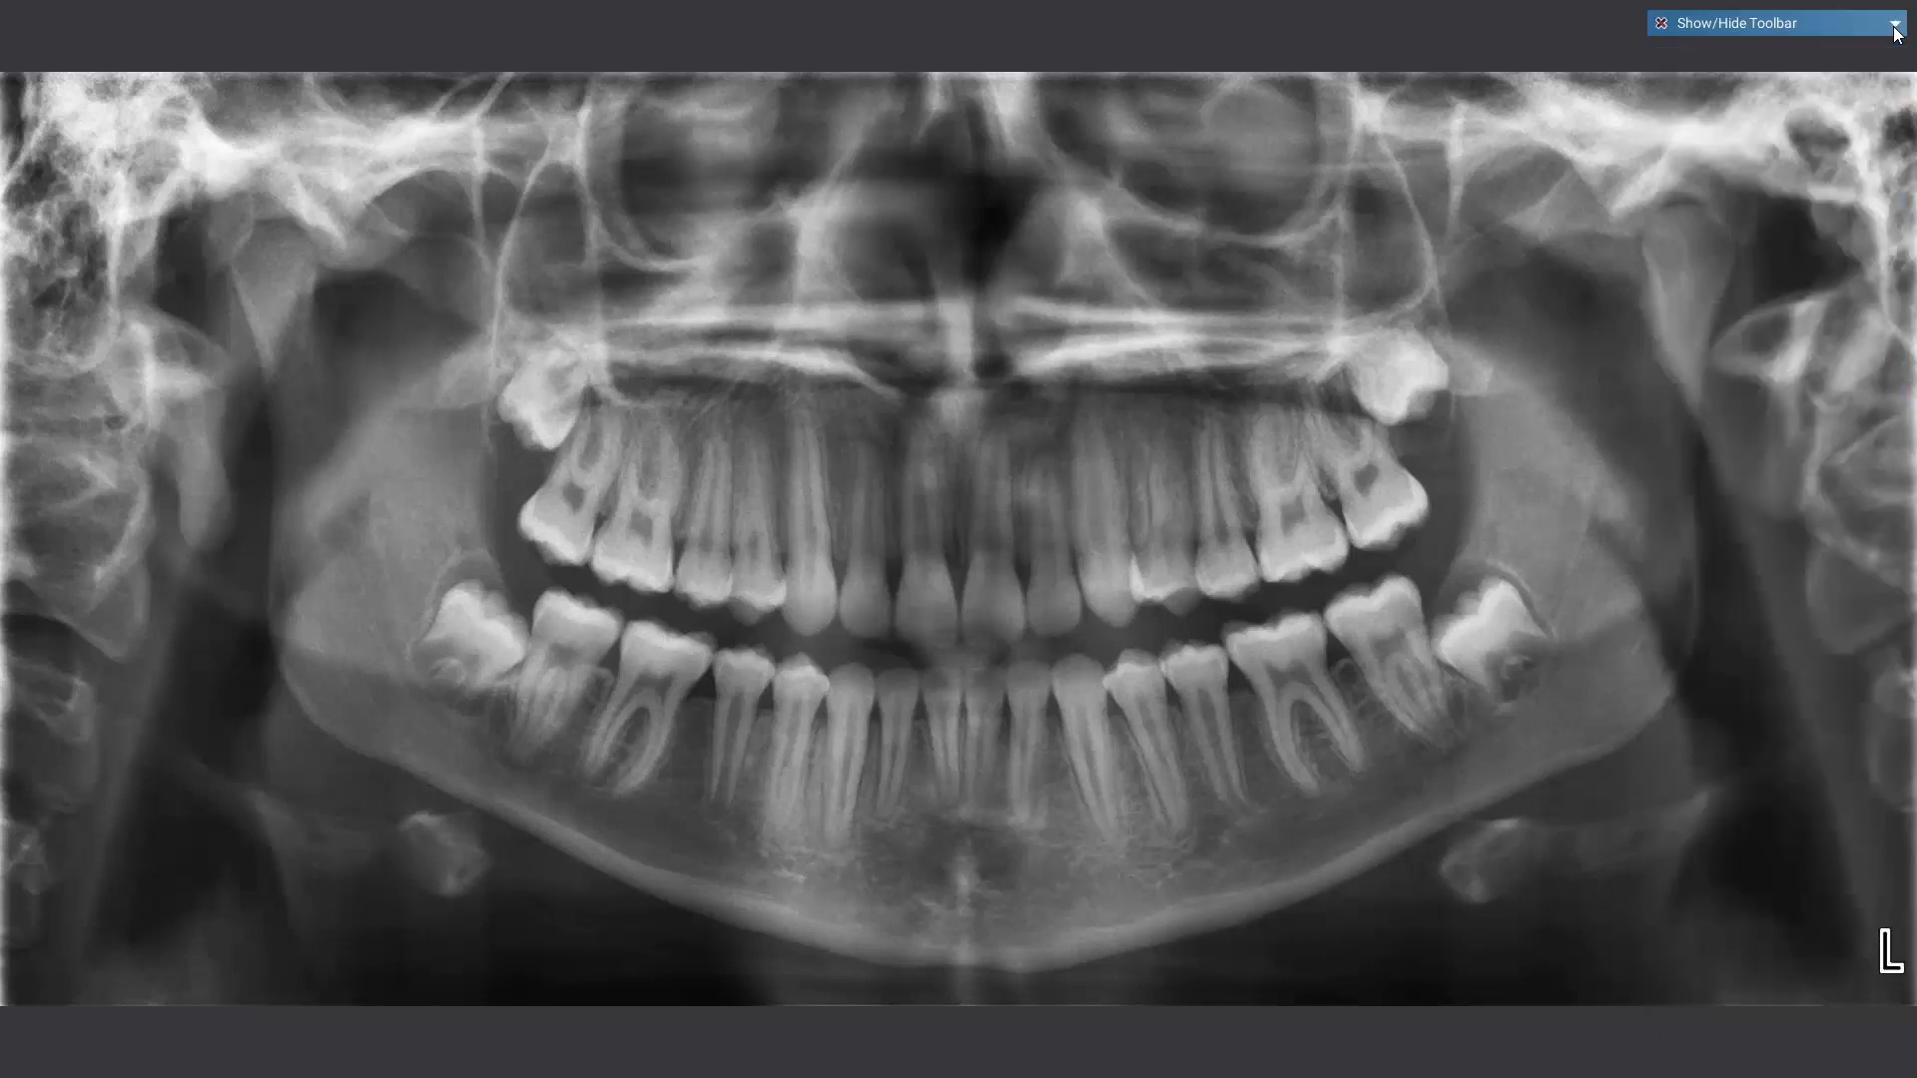
pyautogui.doubleClick(913, 233)
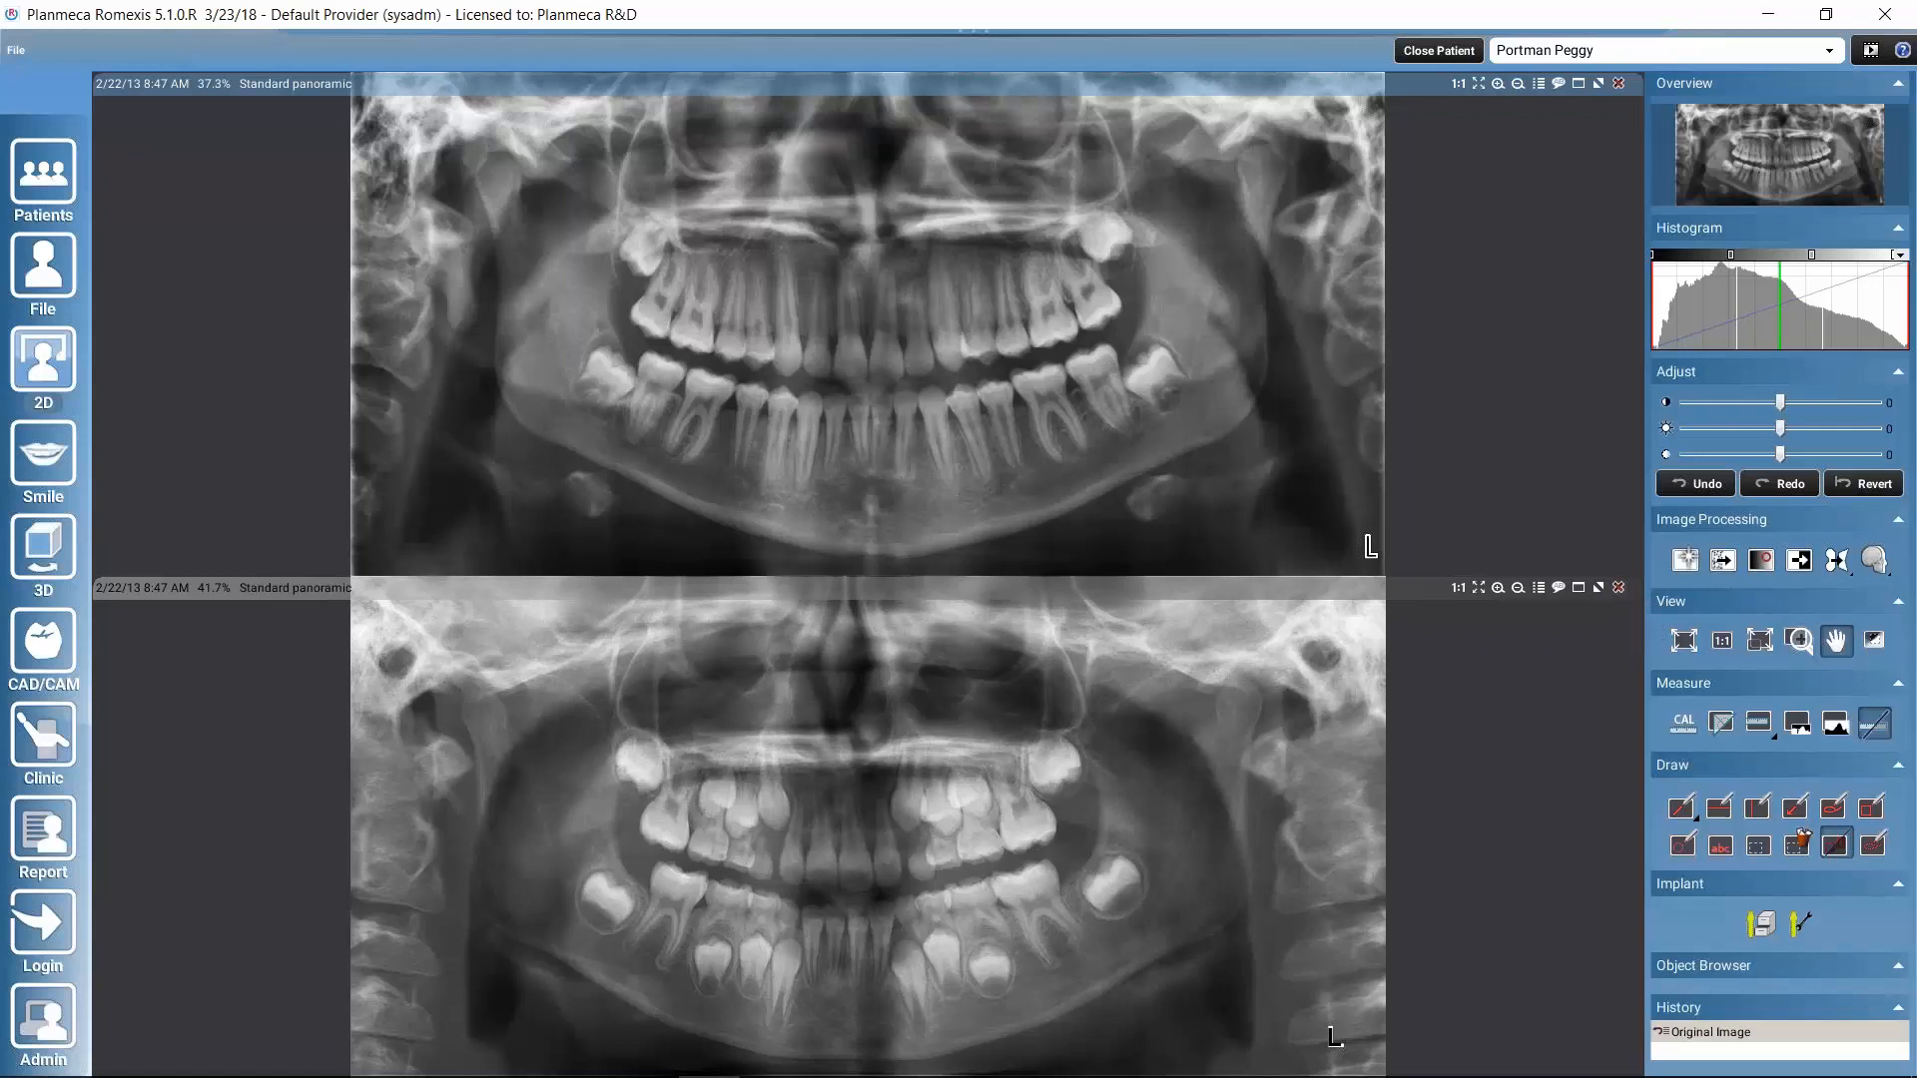
# Close the lower panoramic image
pyautogui.click(1619, 588)
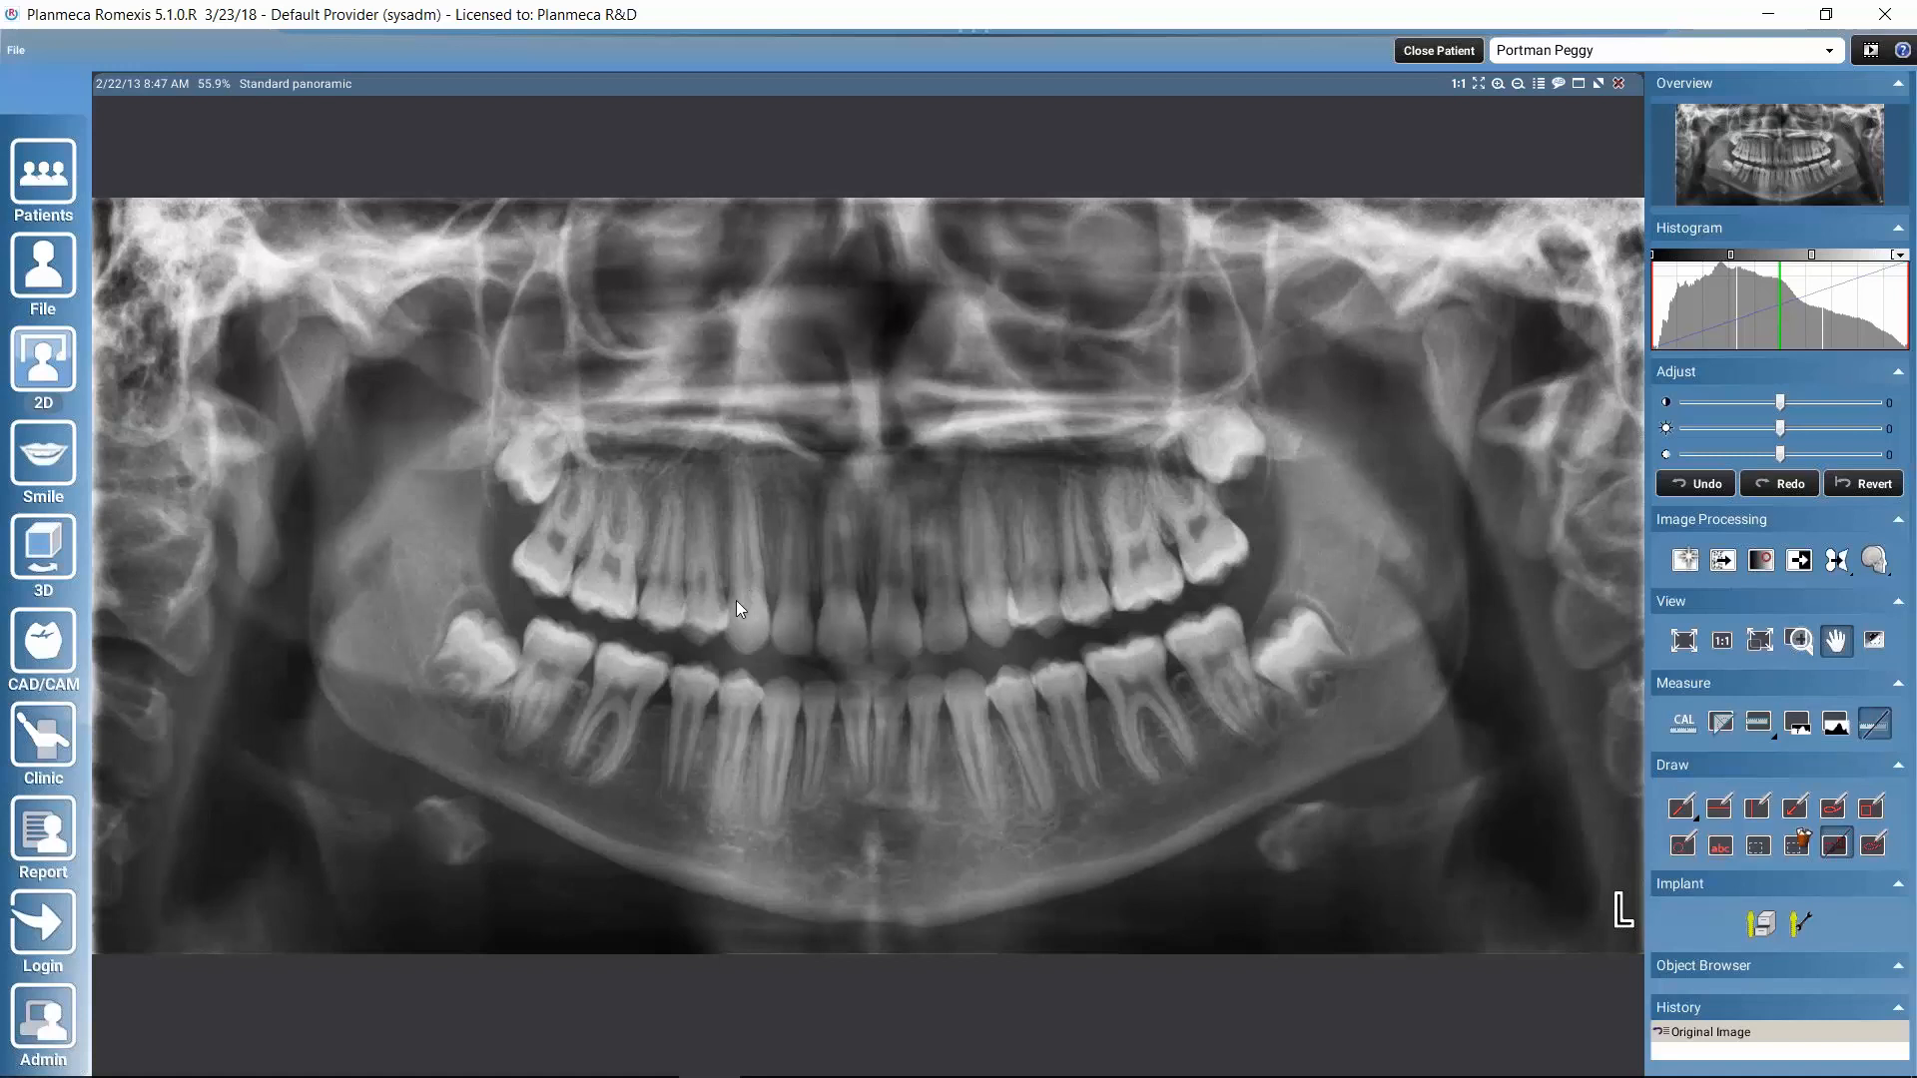
# Review the remaining panoramic's alignment settings and its copy, move and inactivate options without applying any
pyautogui.rightClick(897, 495)
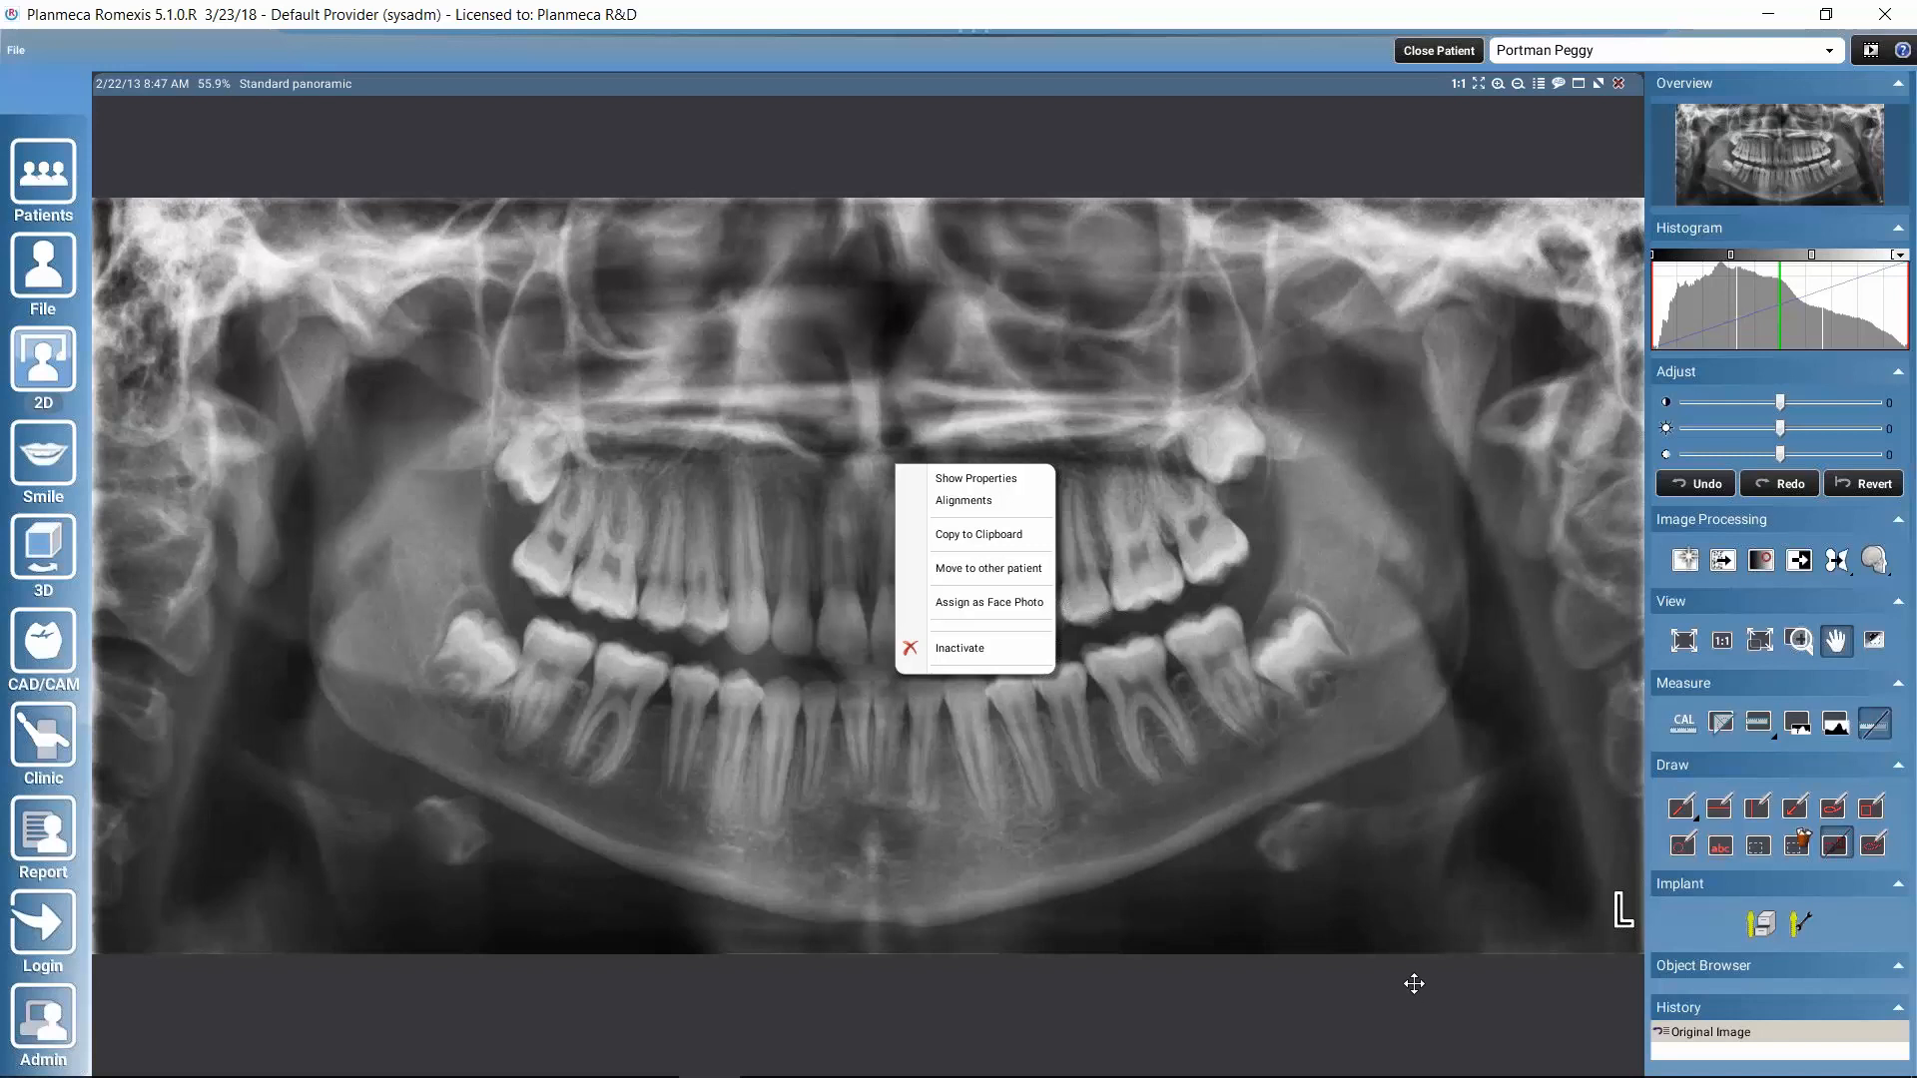
pyautogui.click(954, 501)
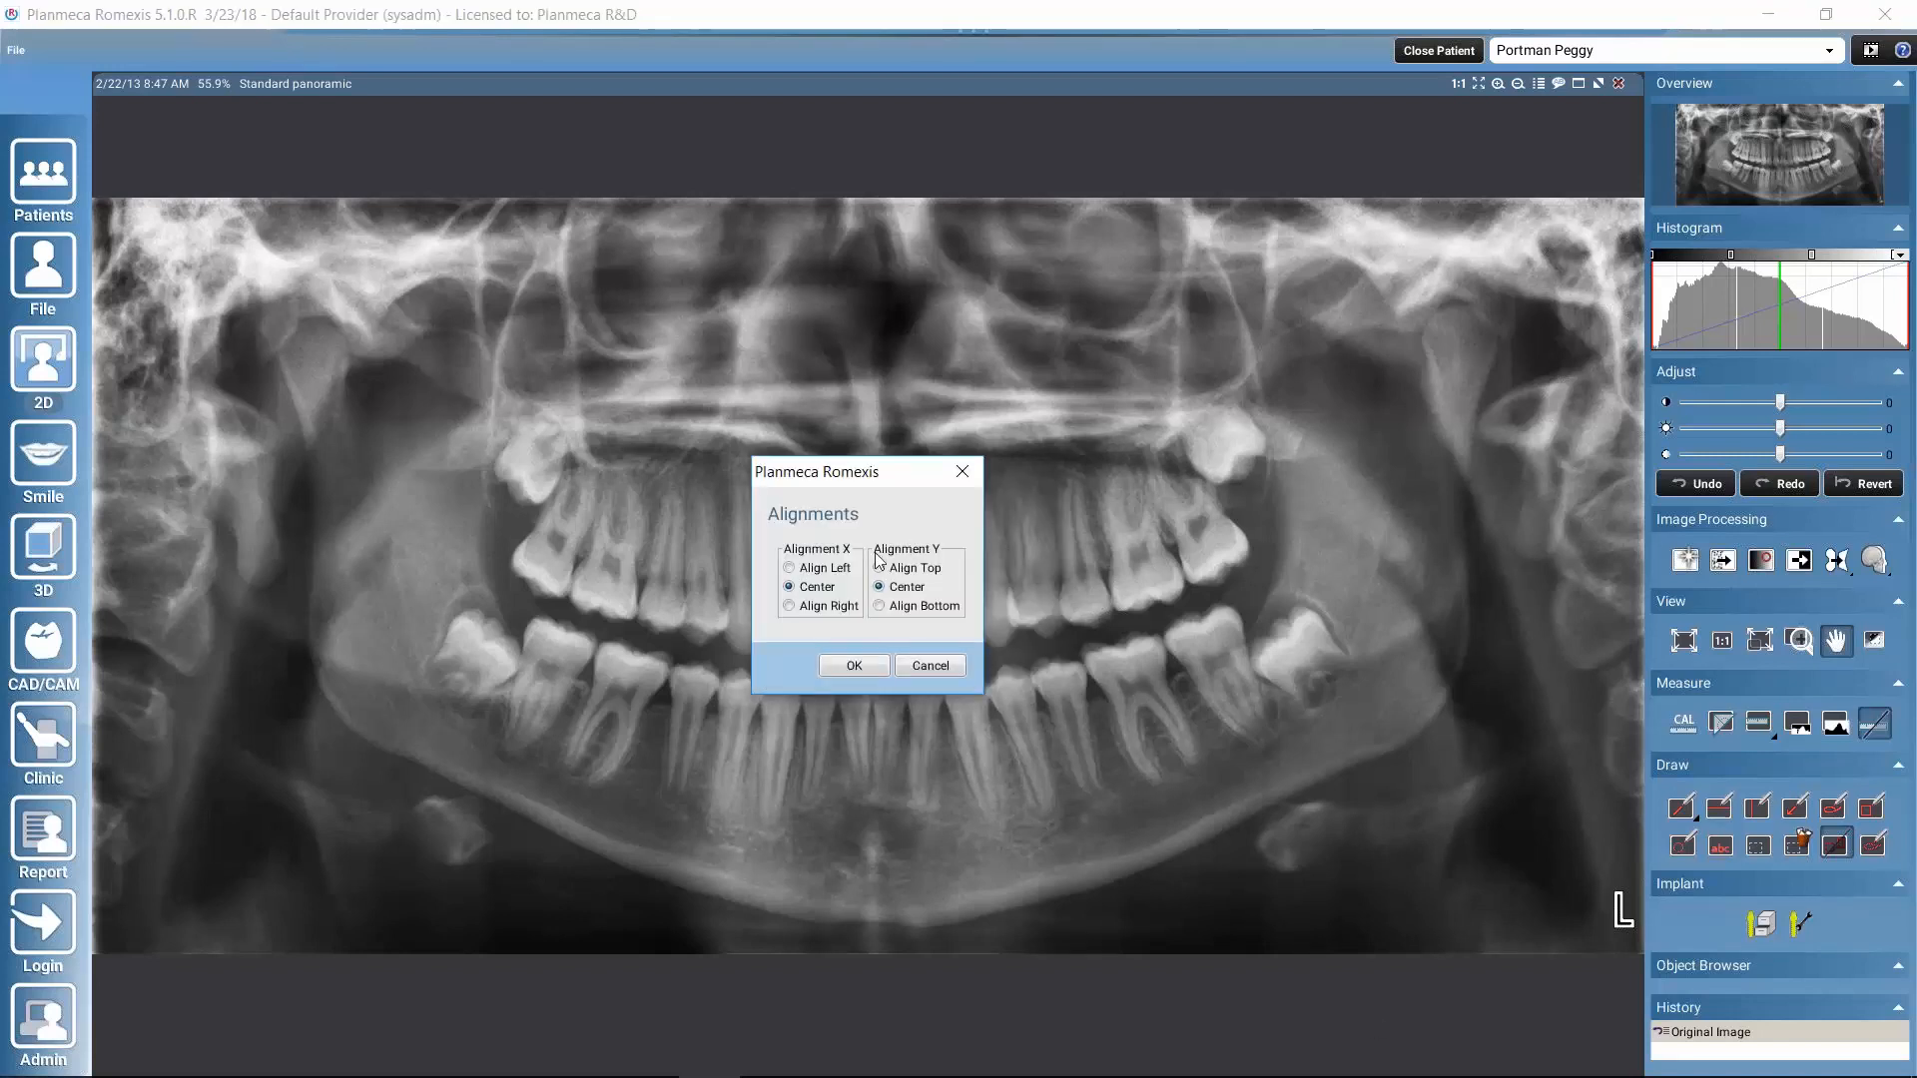
pyautogui.click(932, 666)
pyautogui.rightClick(982, 570)
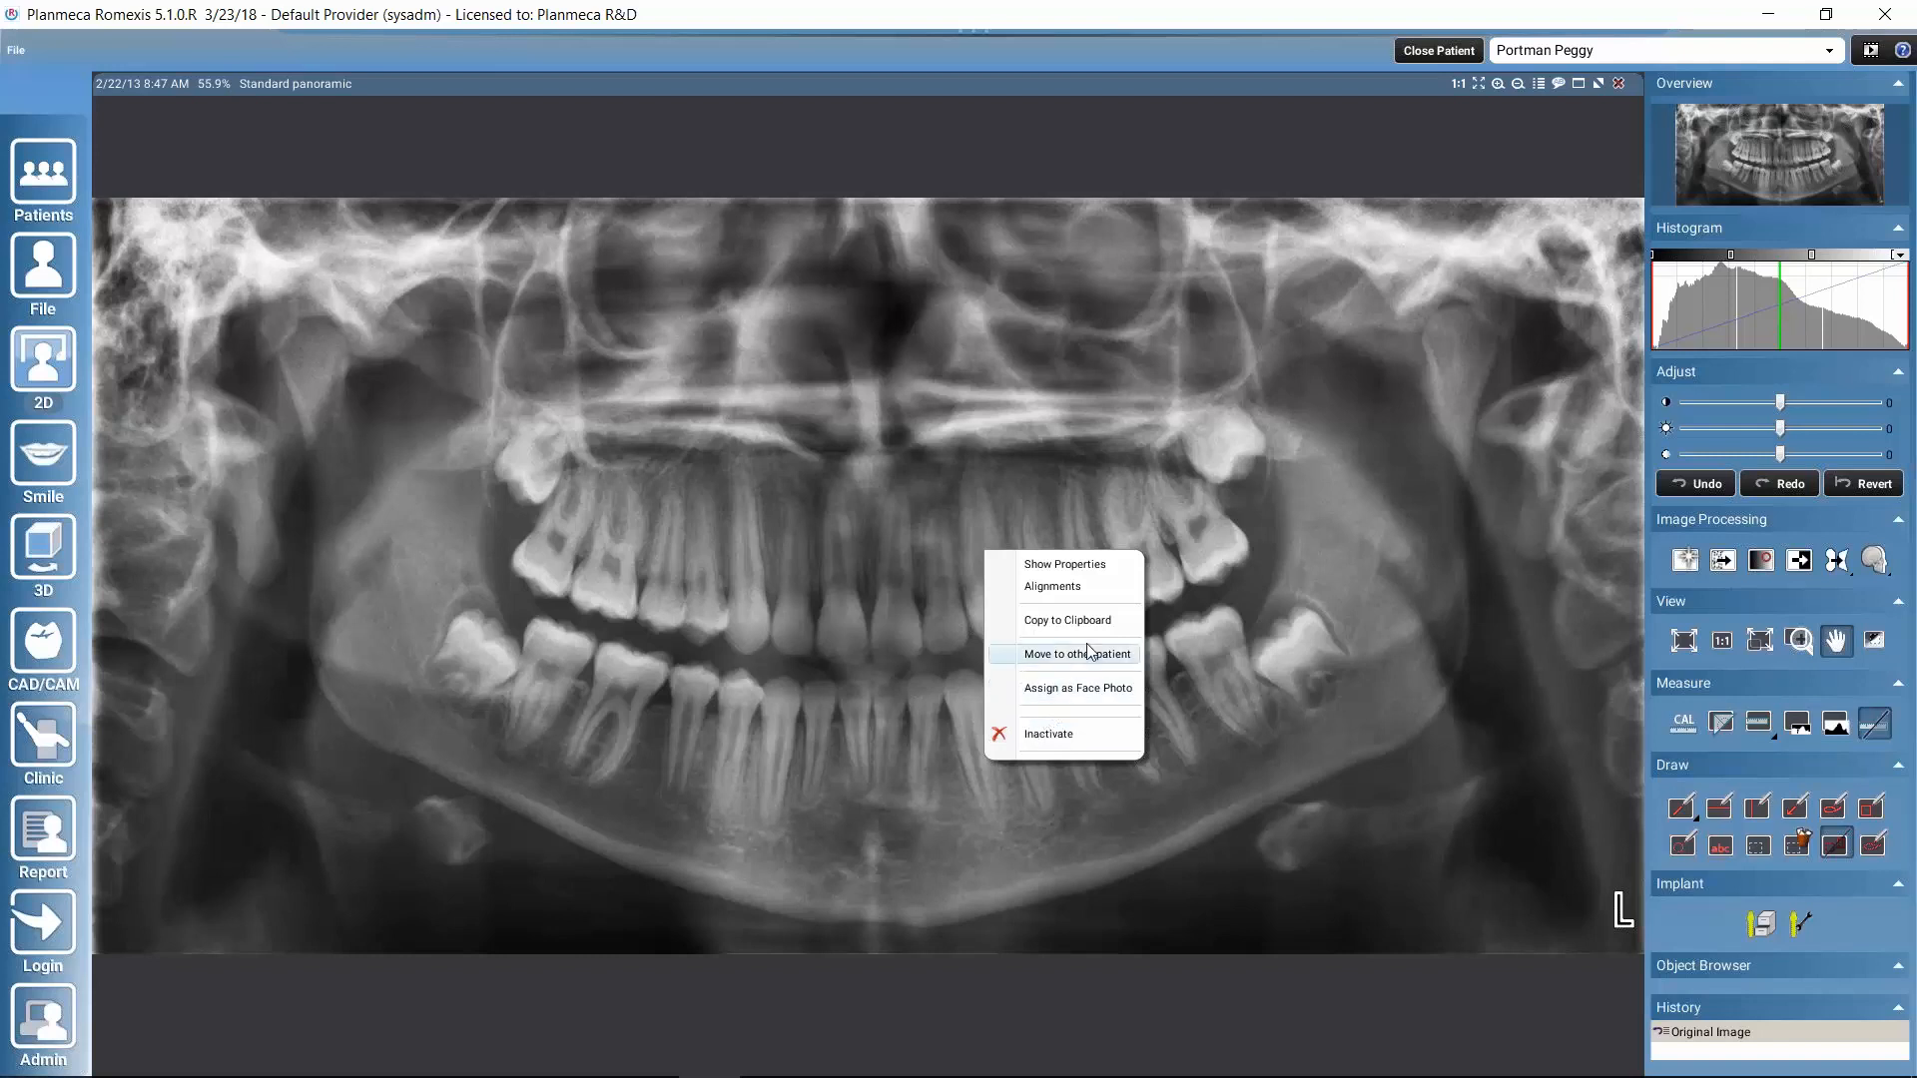
pyautogui.click(1150, 359)
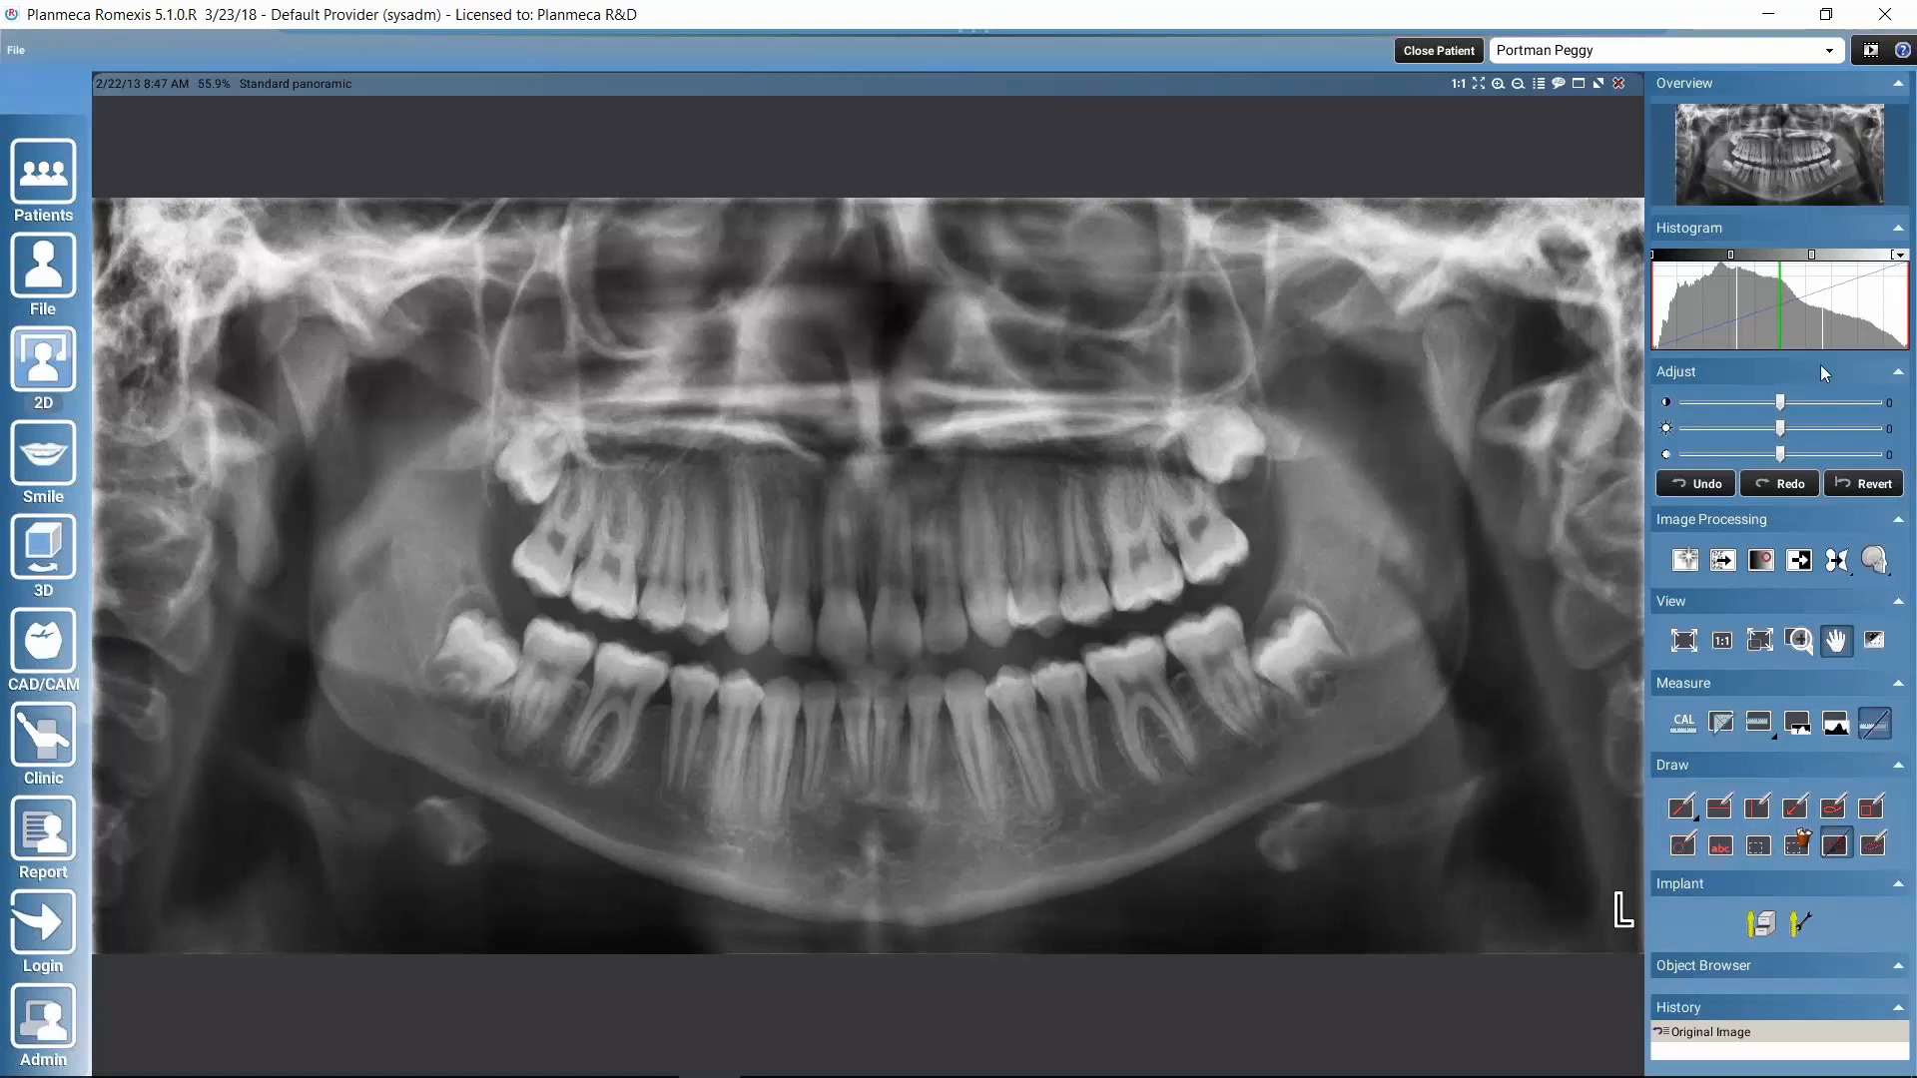
# Collapse the Histogram and Adjust tool groups and expand both again
pyautogui.click(1898, 228)
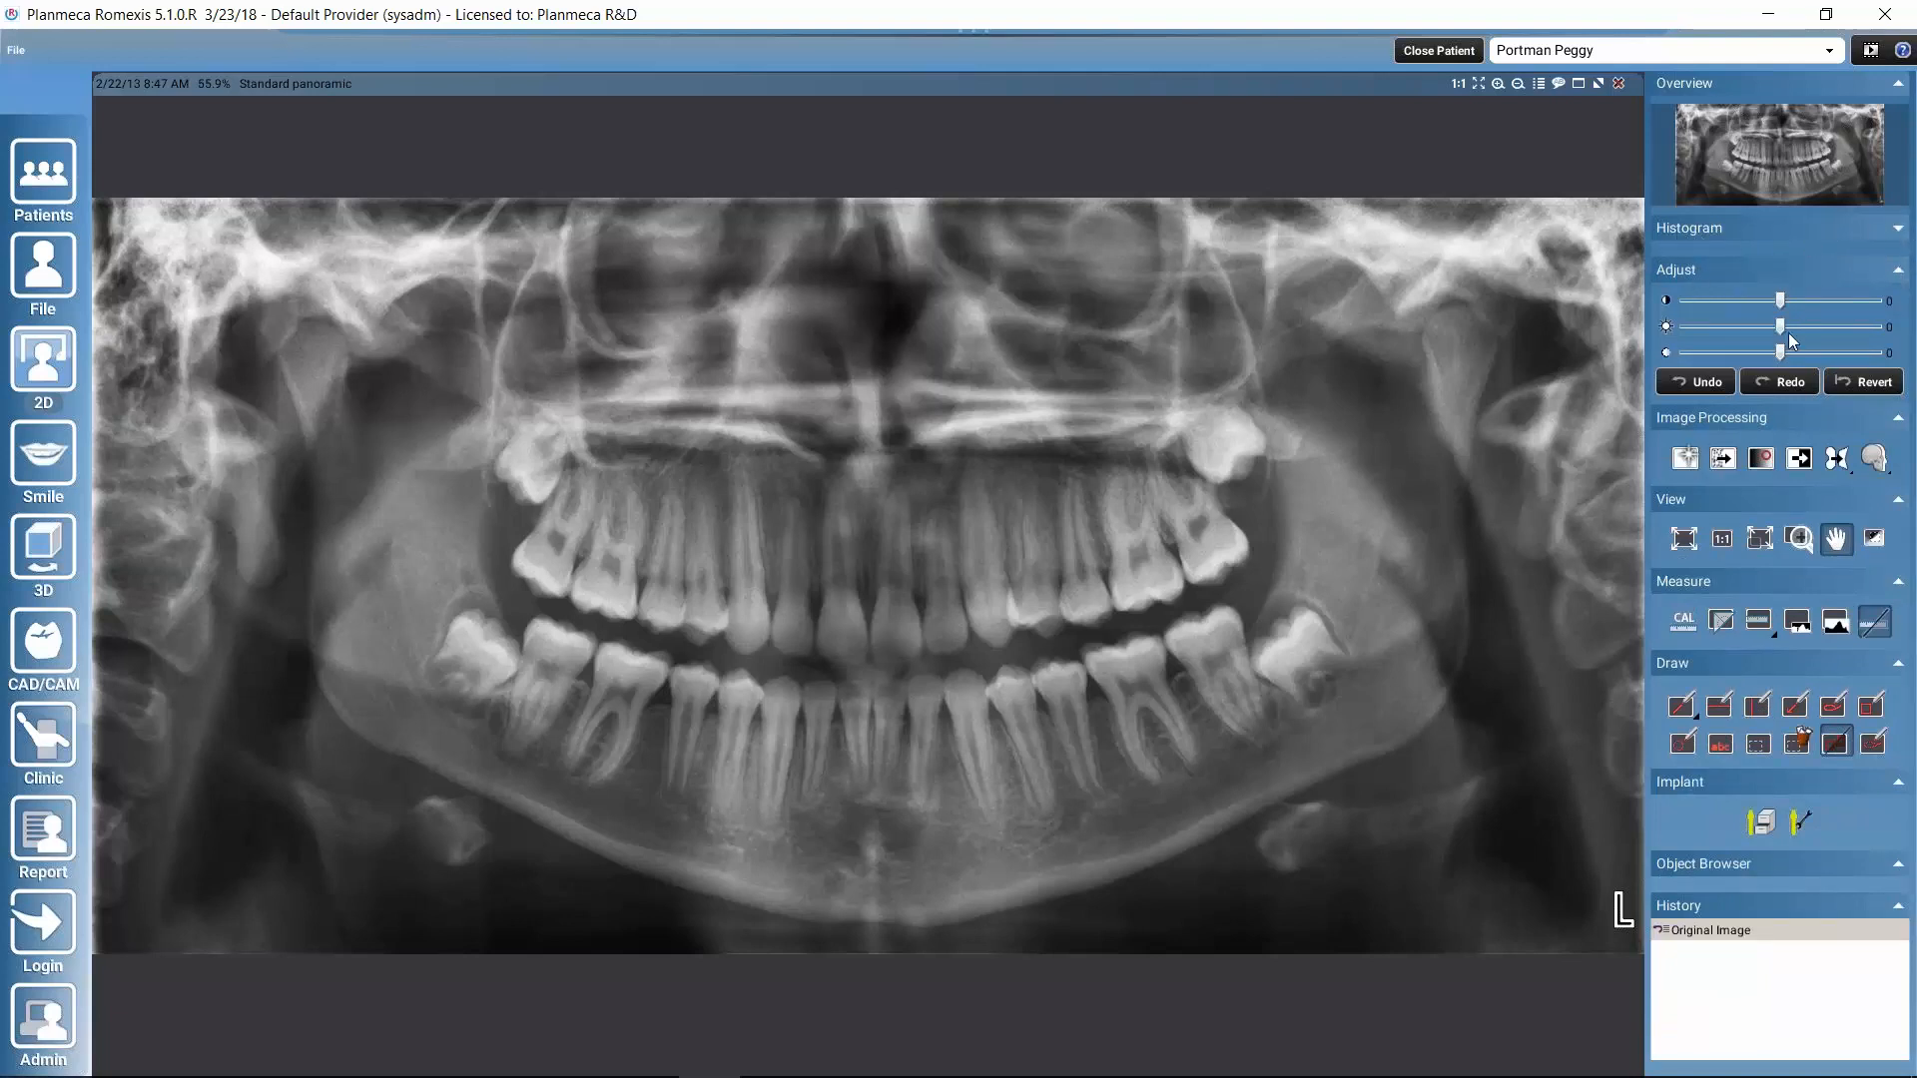
pyautogui.click(1896, 271)
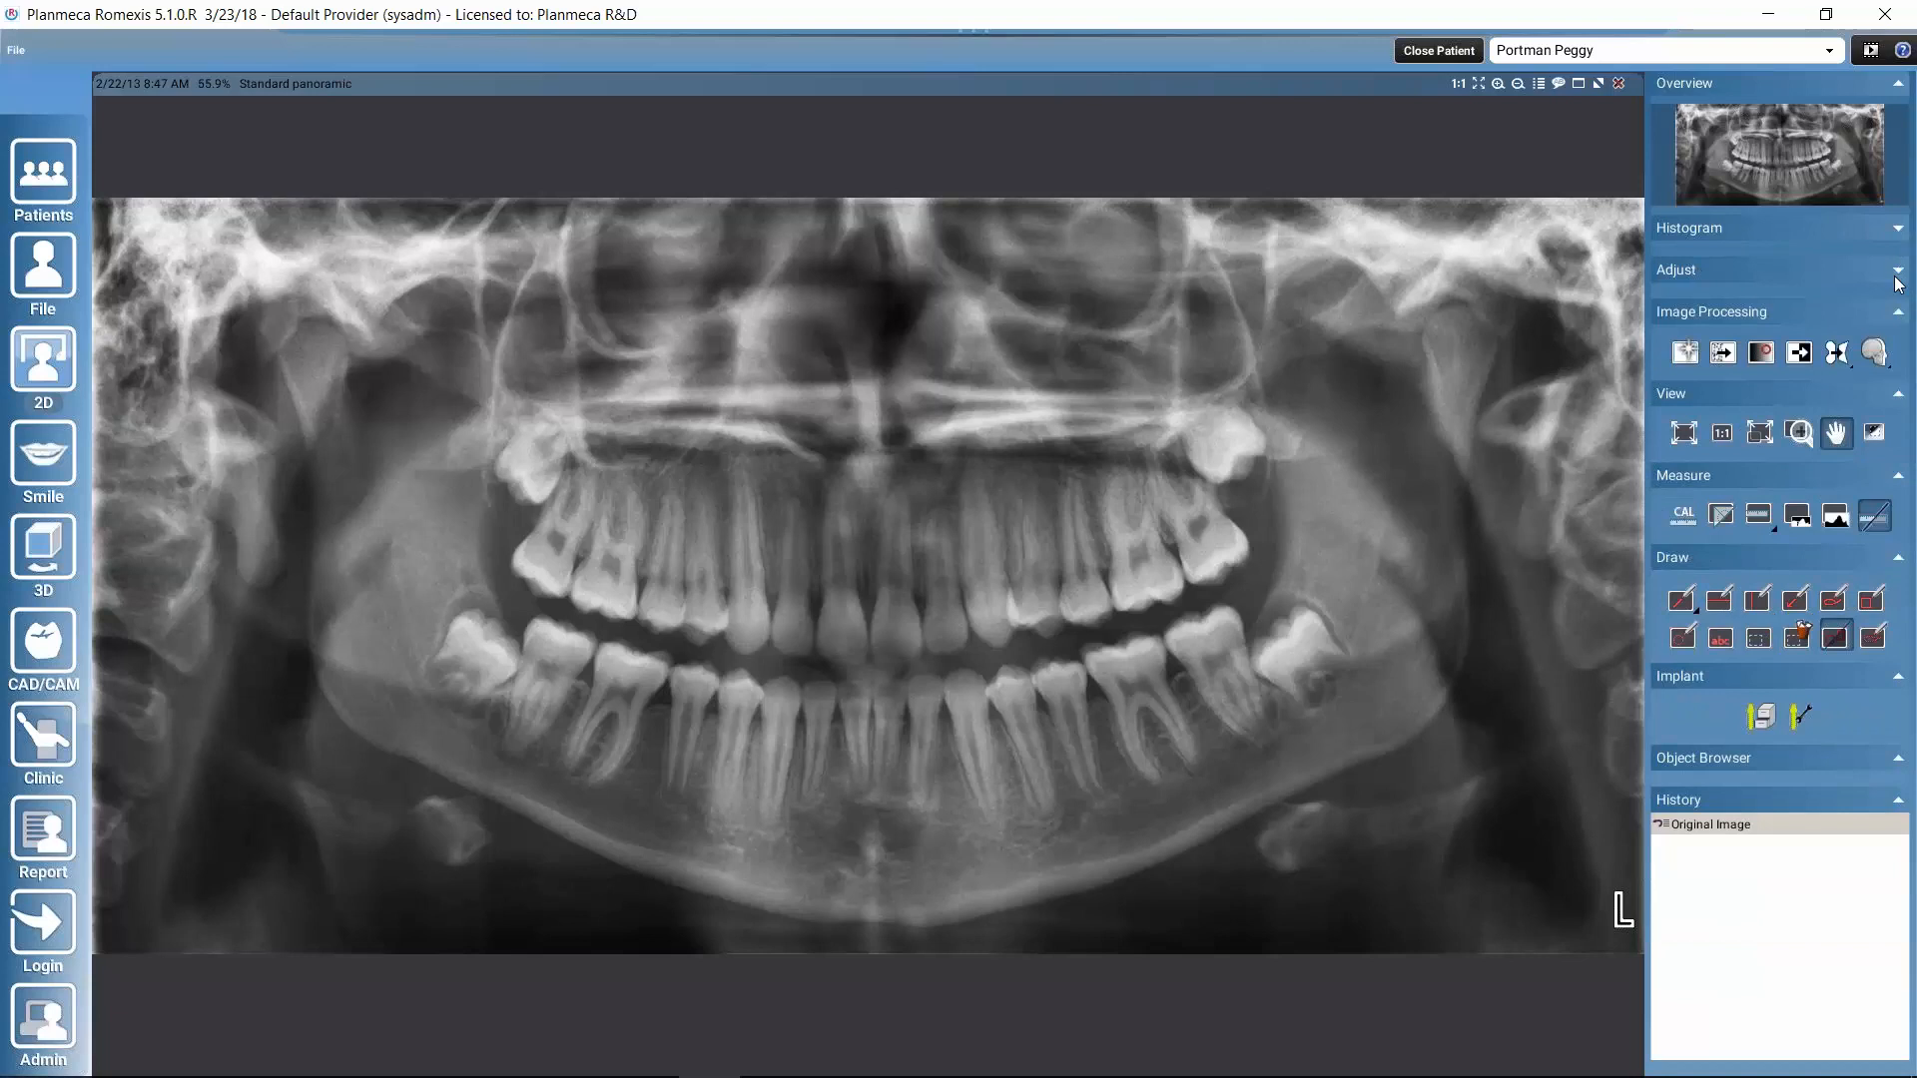
pyautogui.click(1900, 269)
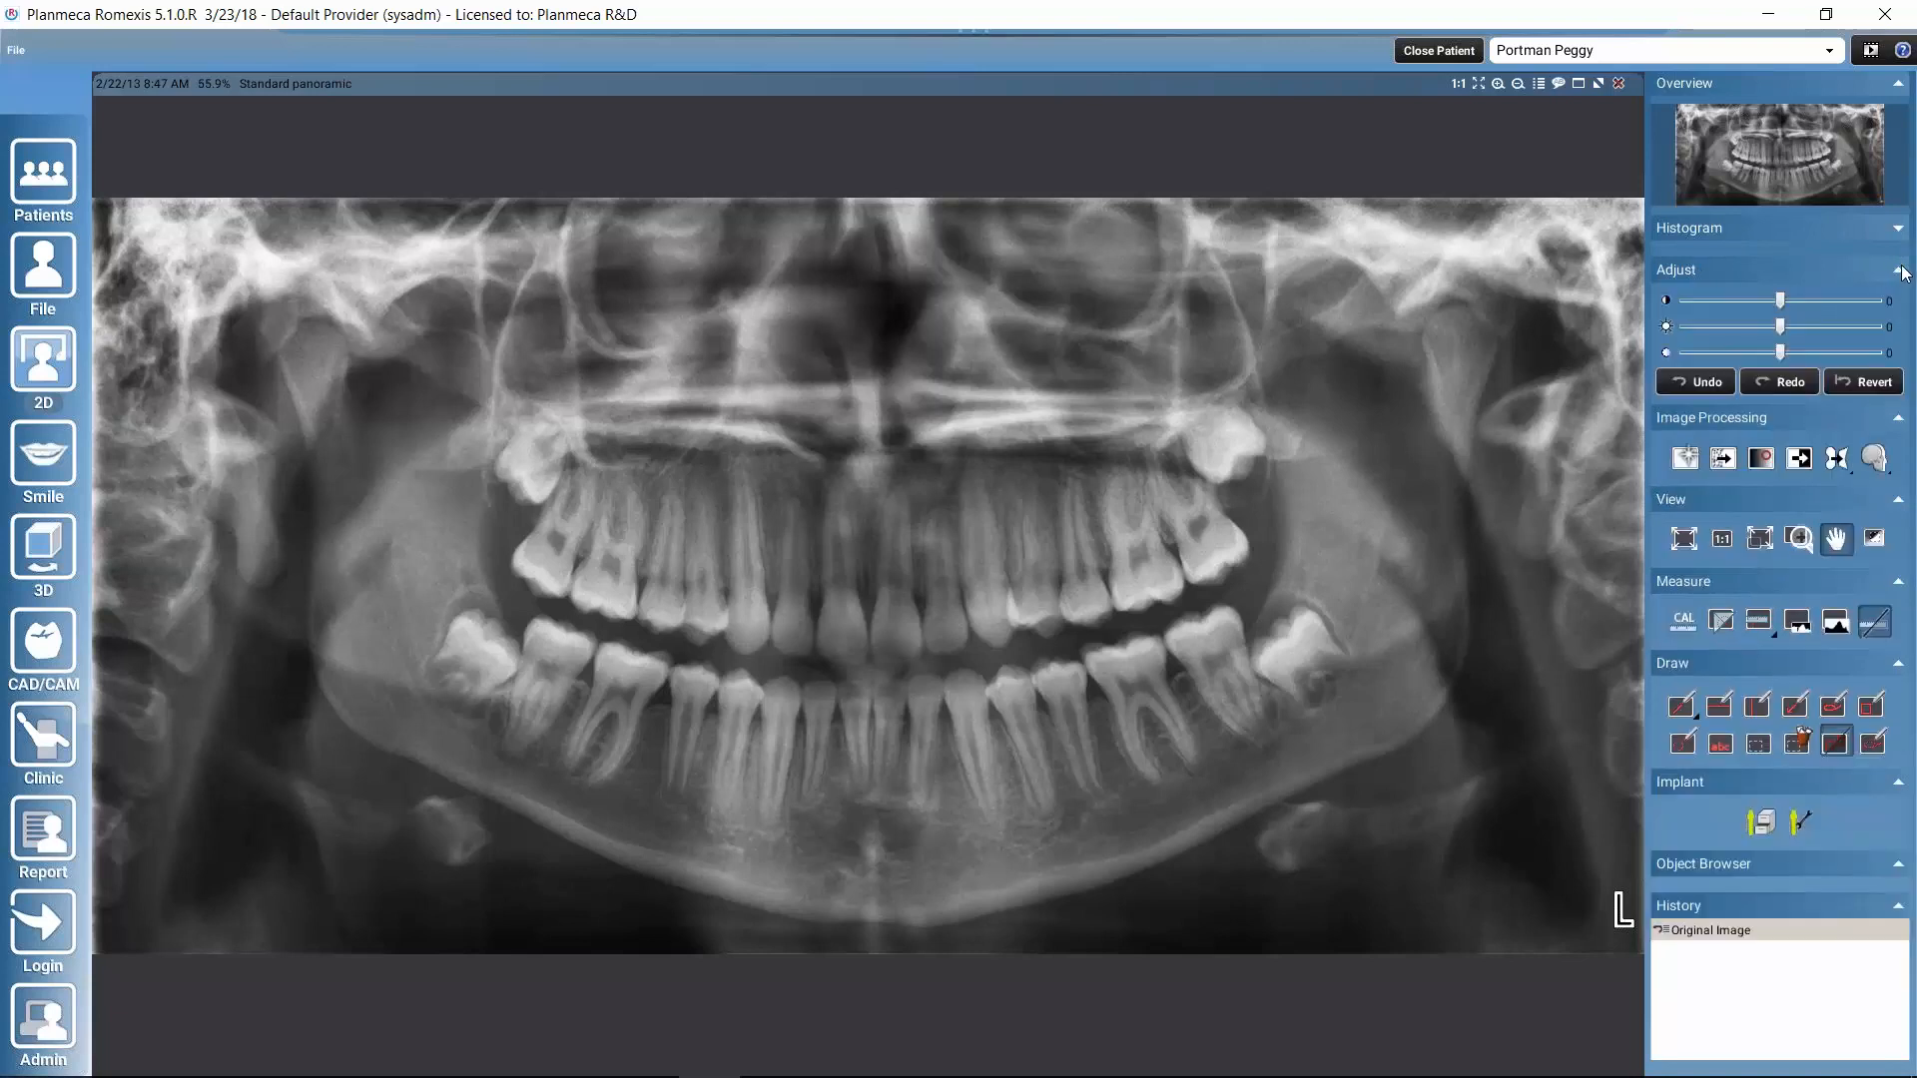
pyautogui.click(1897, 231)
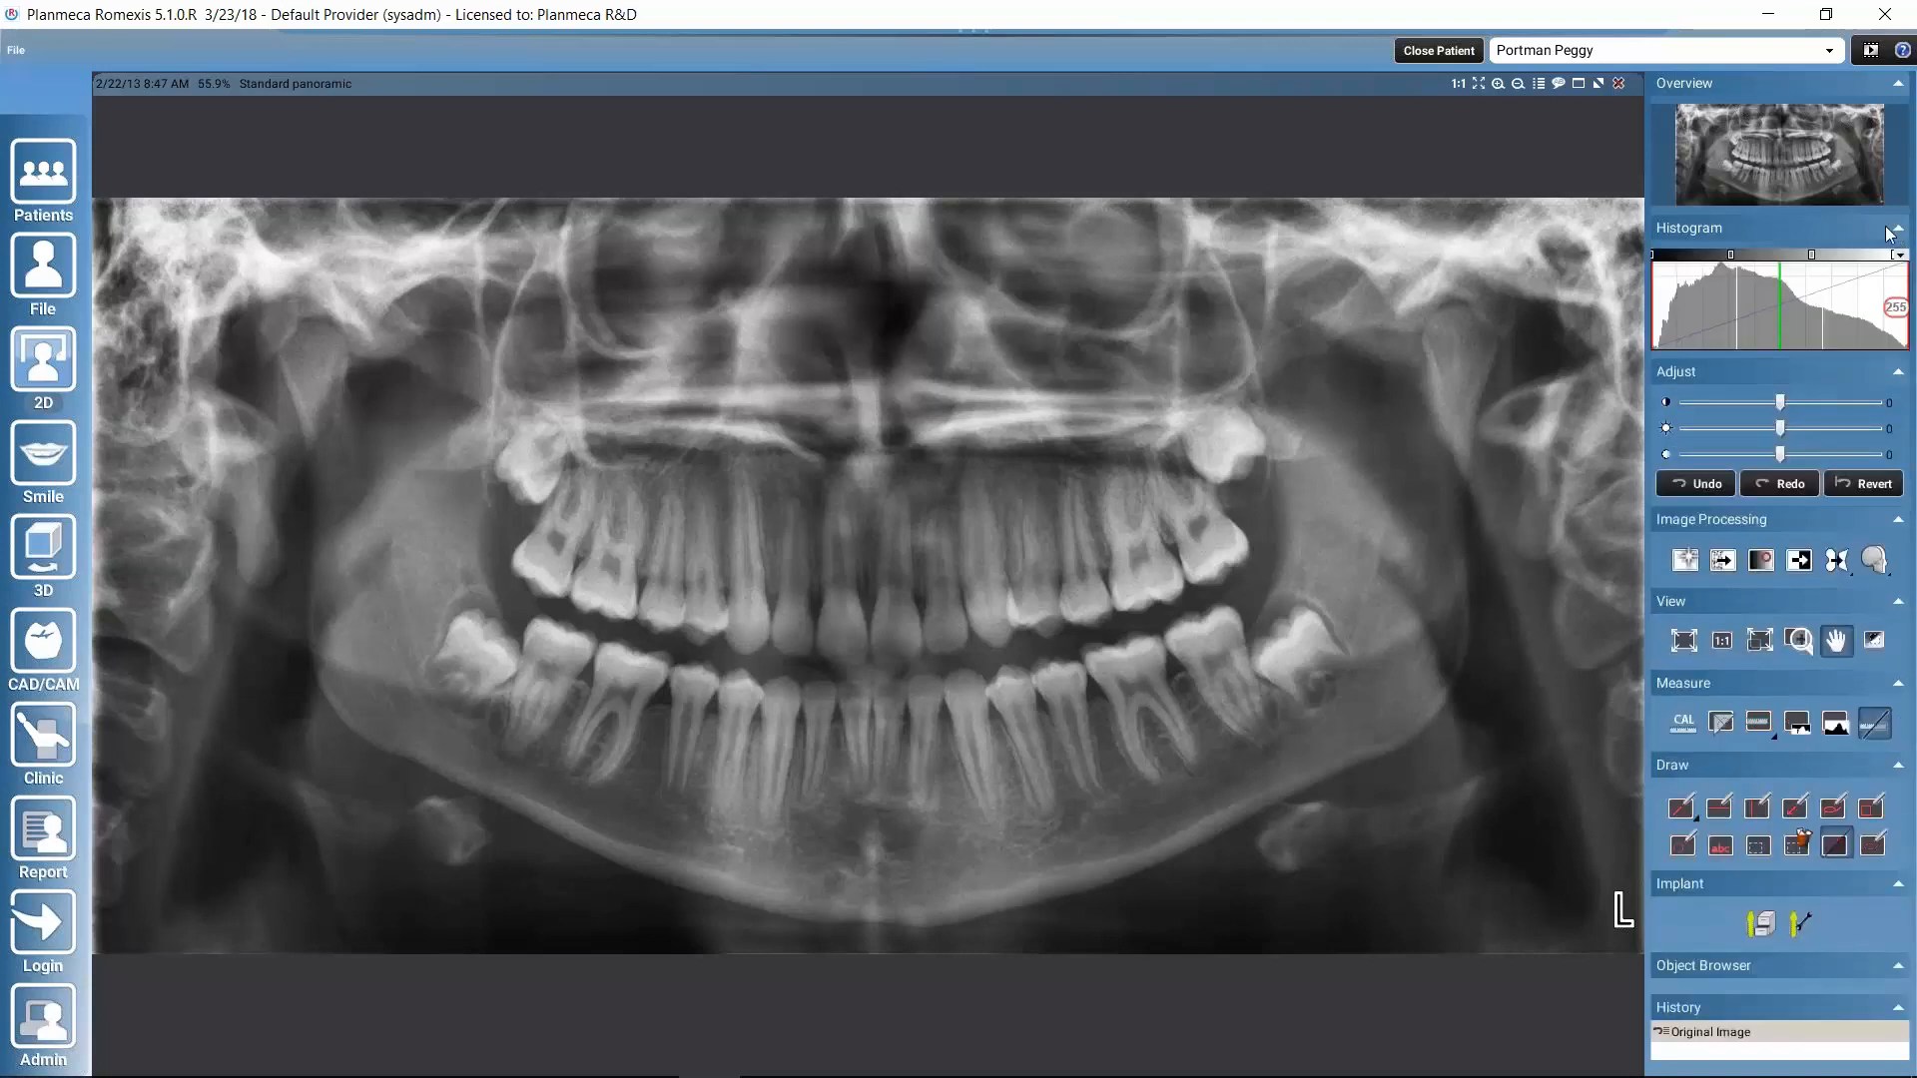
# Check the customization options for the Image Processing tools and collapse the Measure tool group
pyautogui.rightClick(1684, 559)
pyautogui.moveTo(1686, 566)
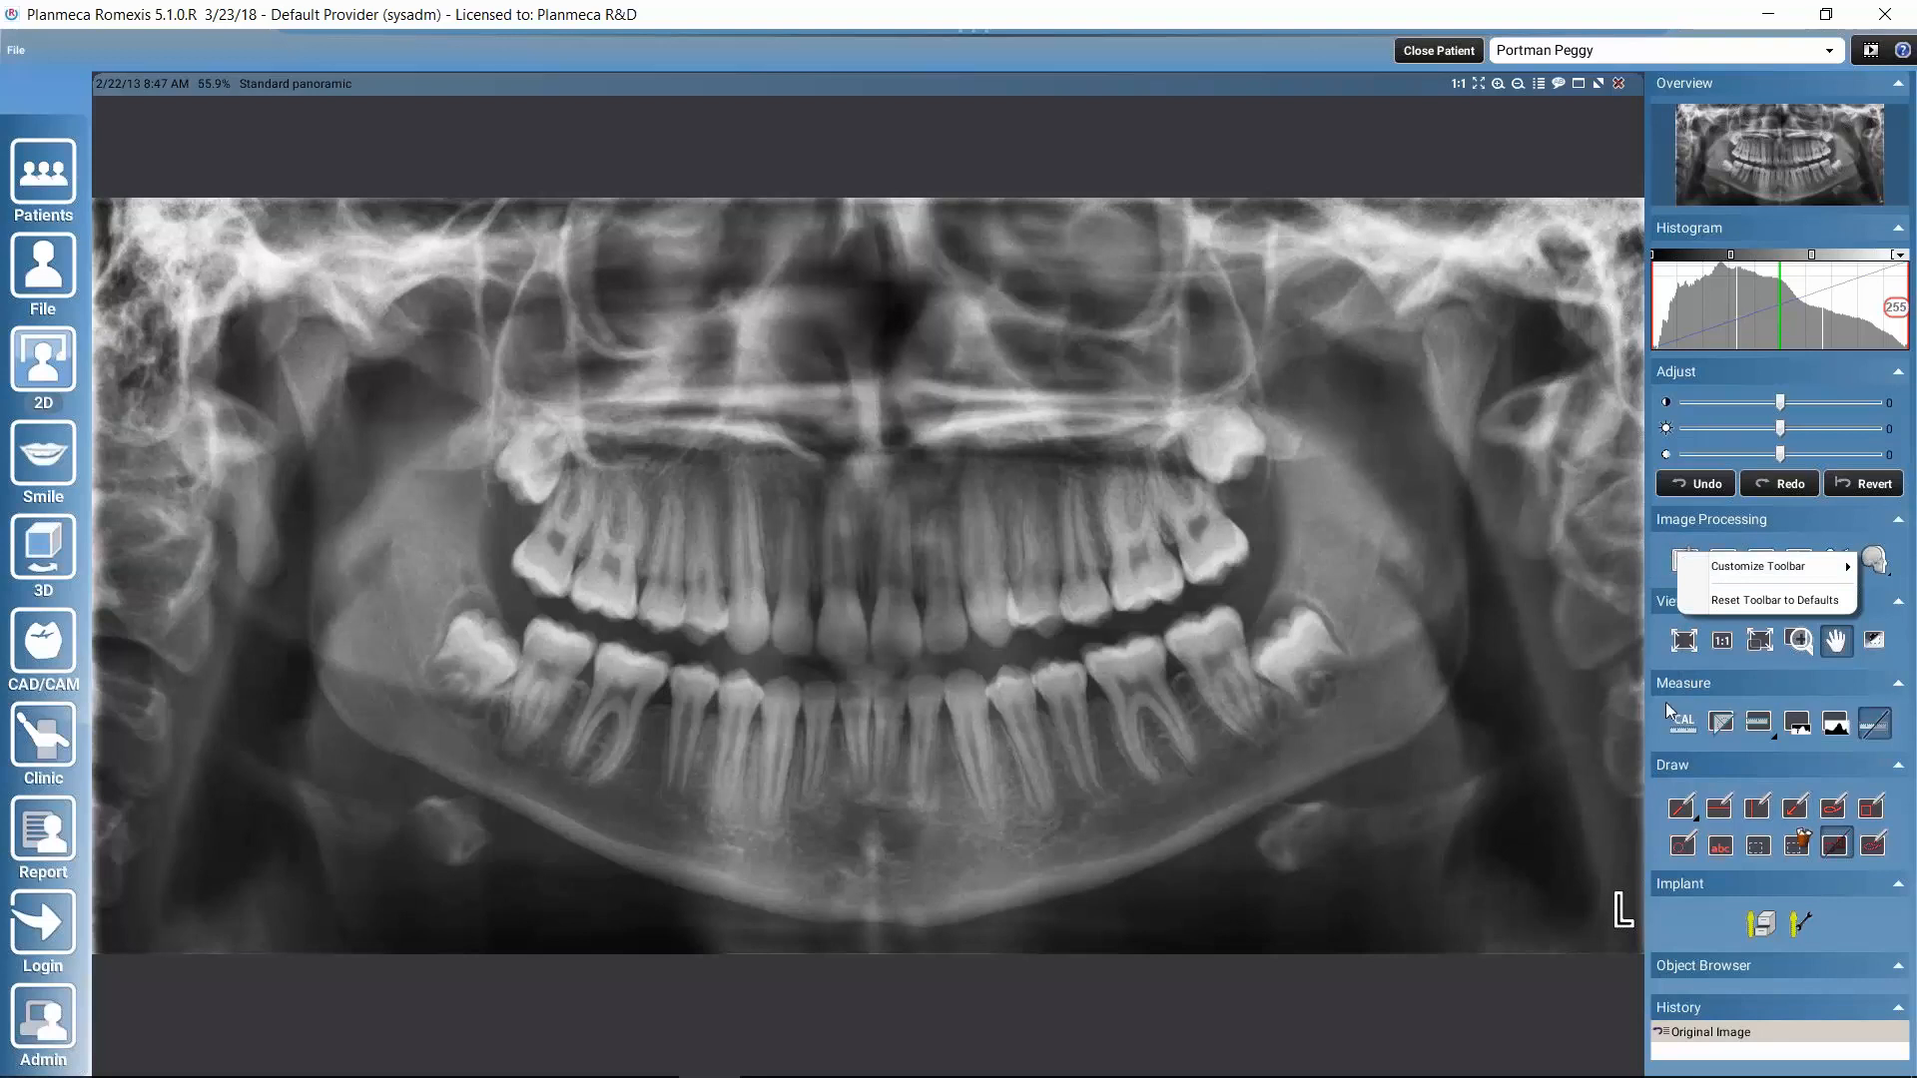
pyautogui.click(1834, 681)
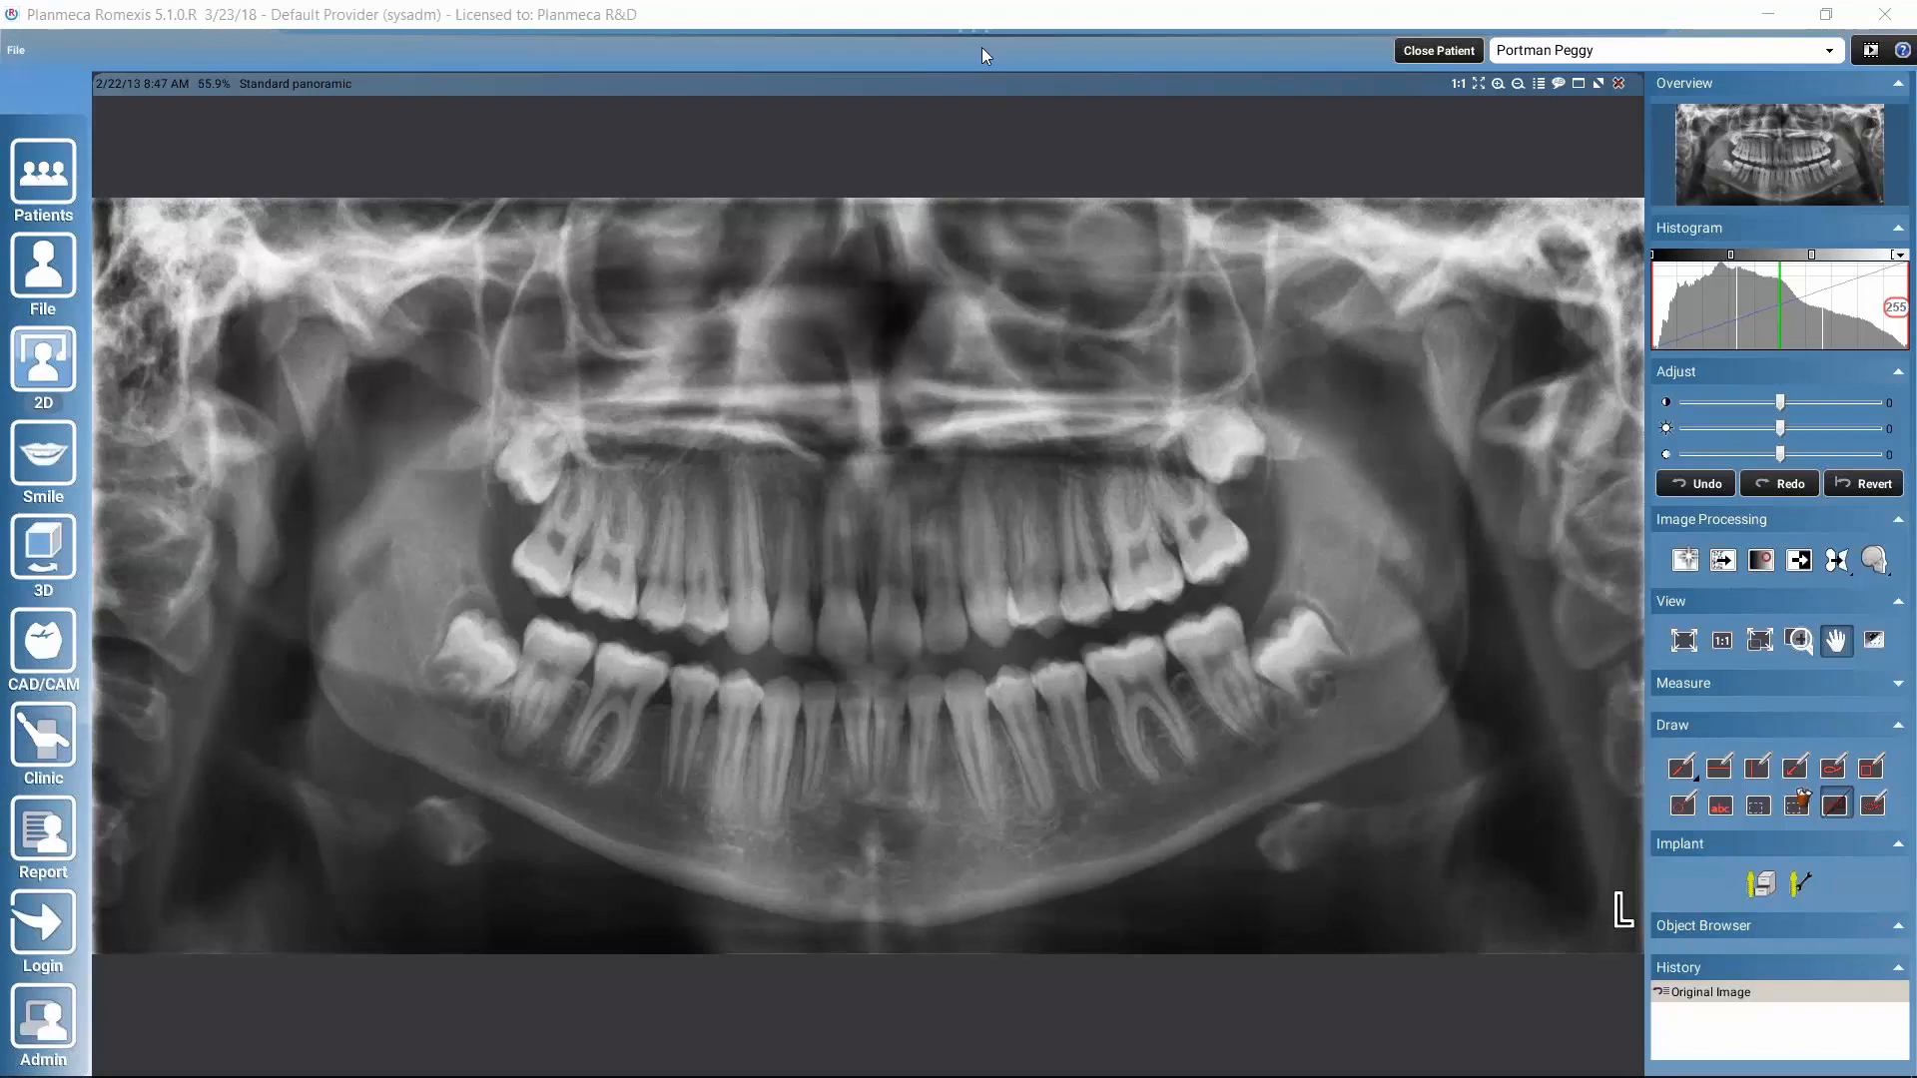
# Review the Layout toolbar's display and customization options without changing any of them
pyautogui.moveTo(980, 46)
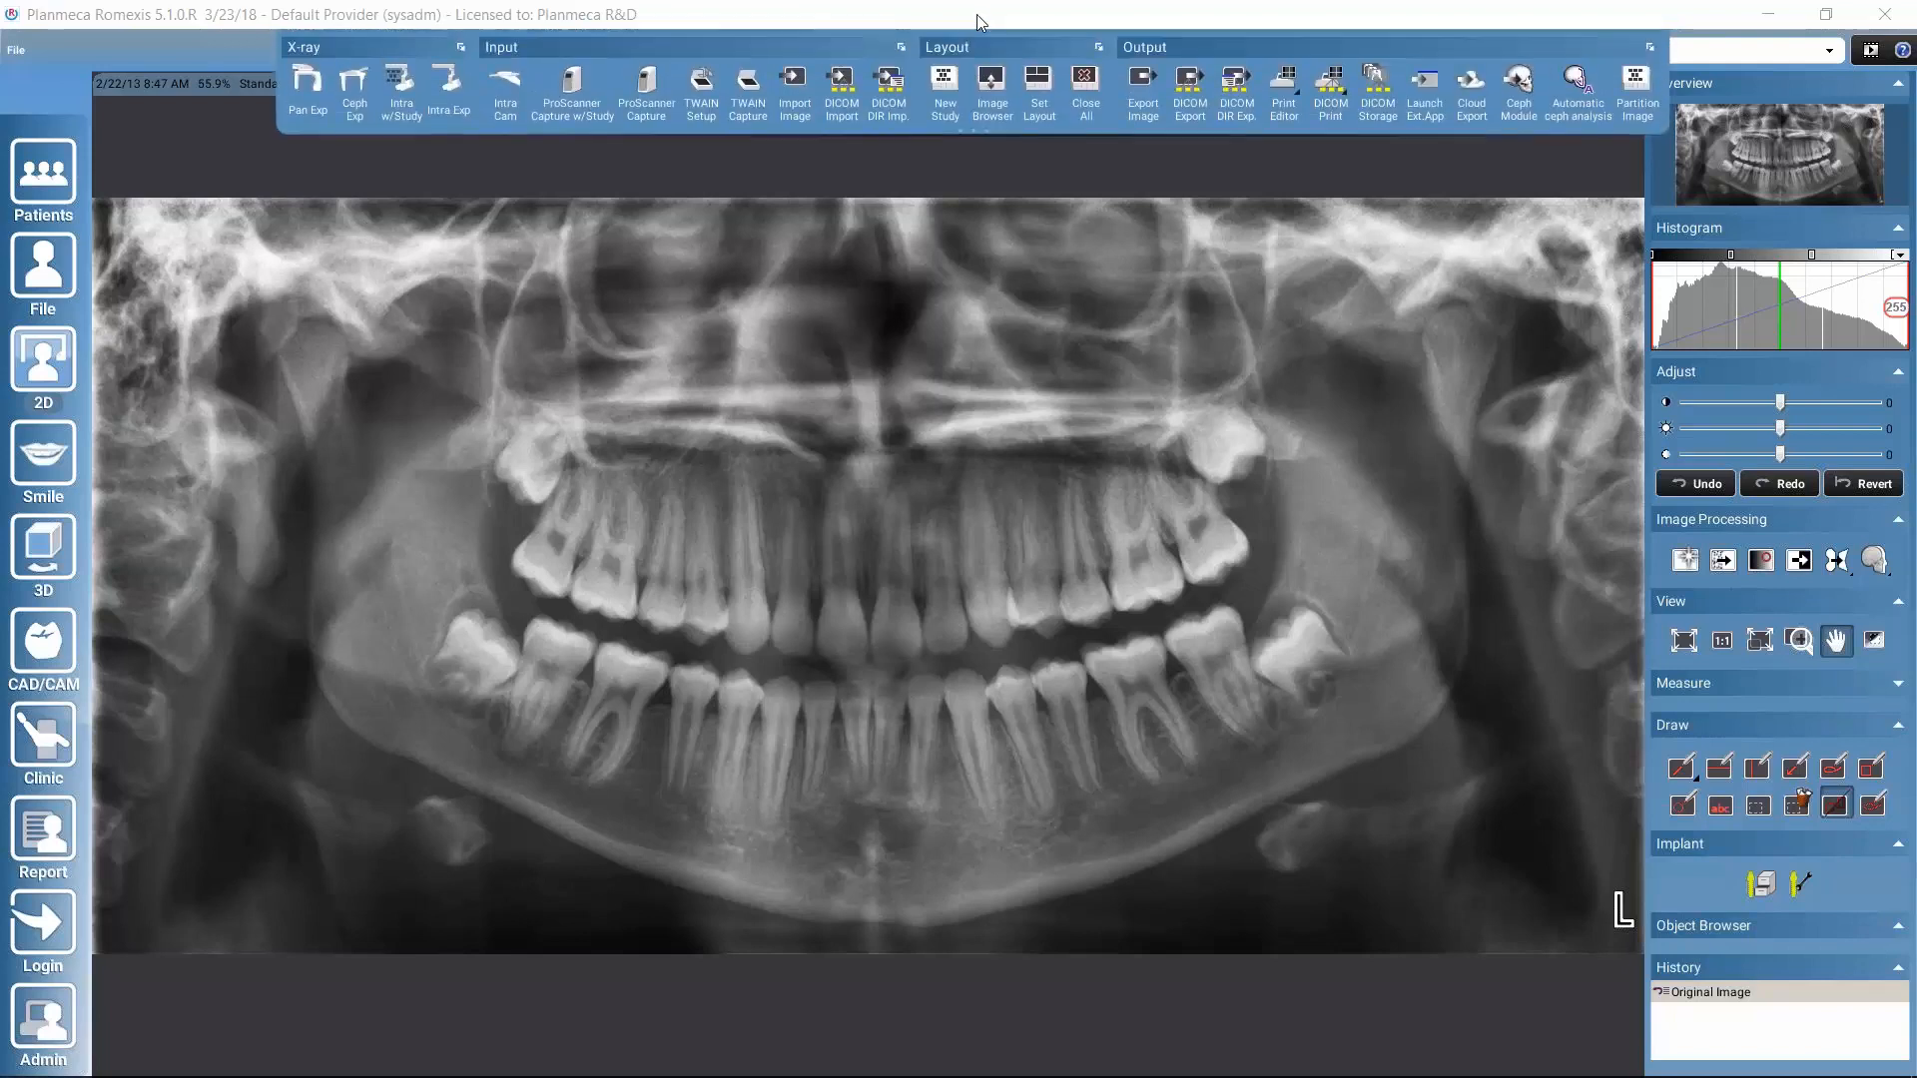
pyautogui.rightClick(1088, 108)
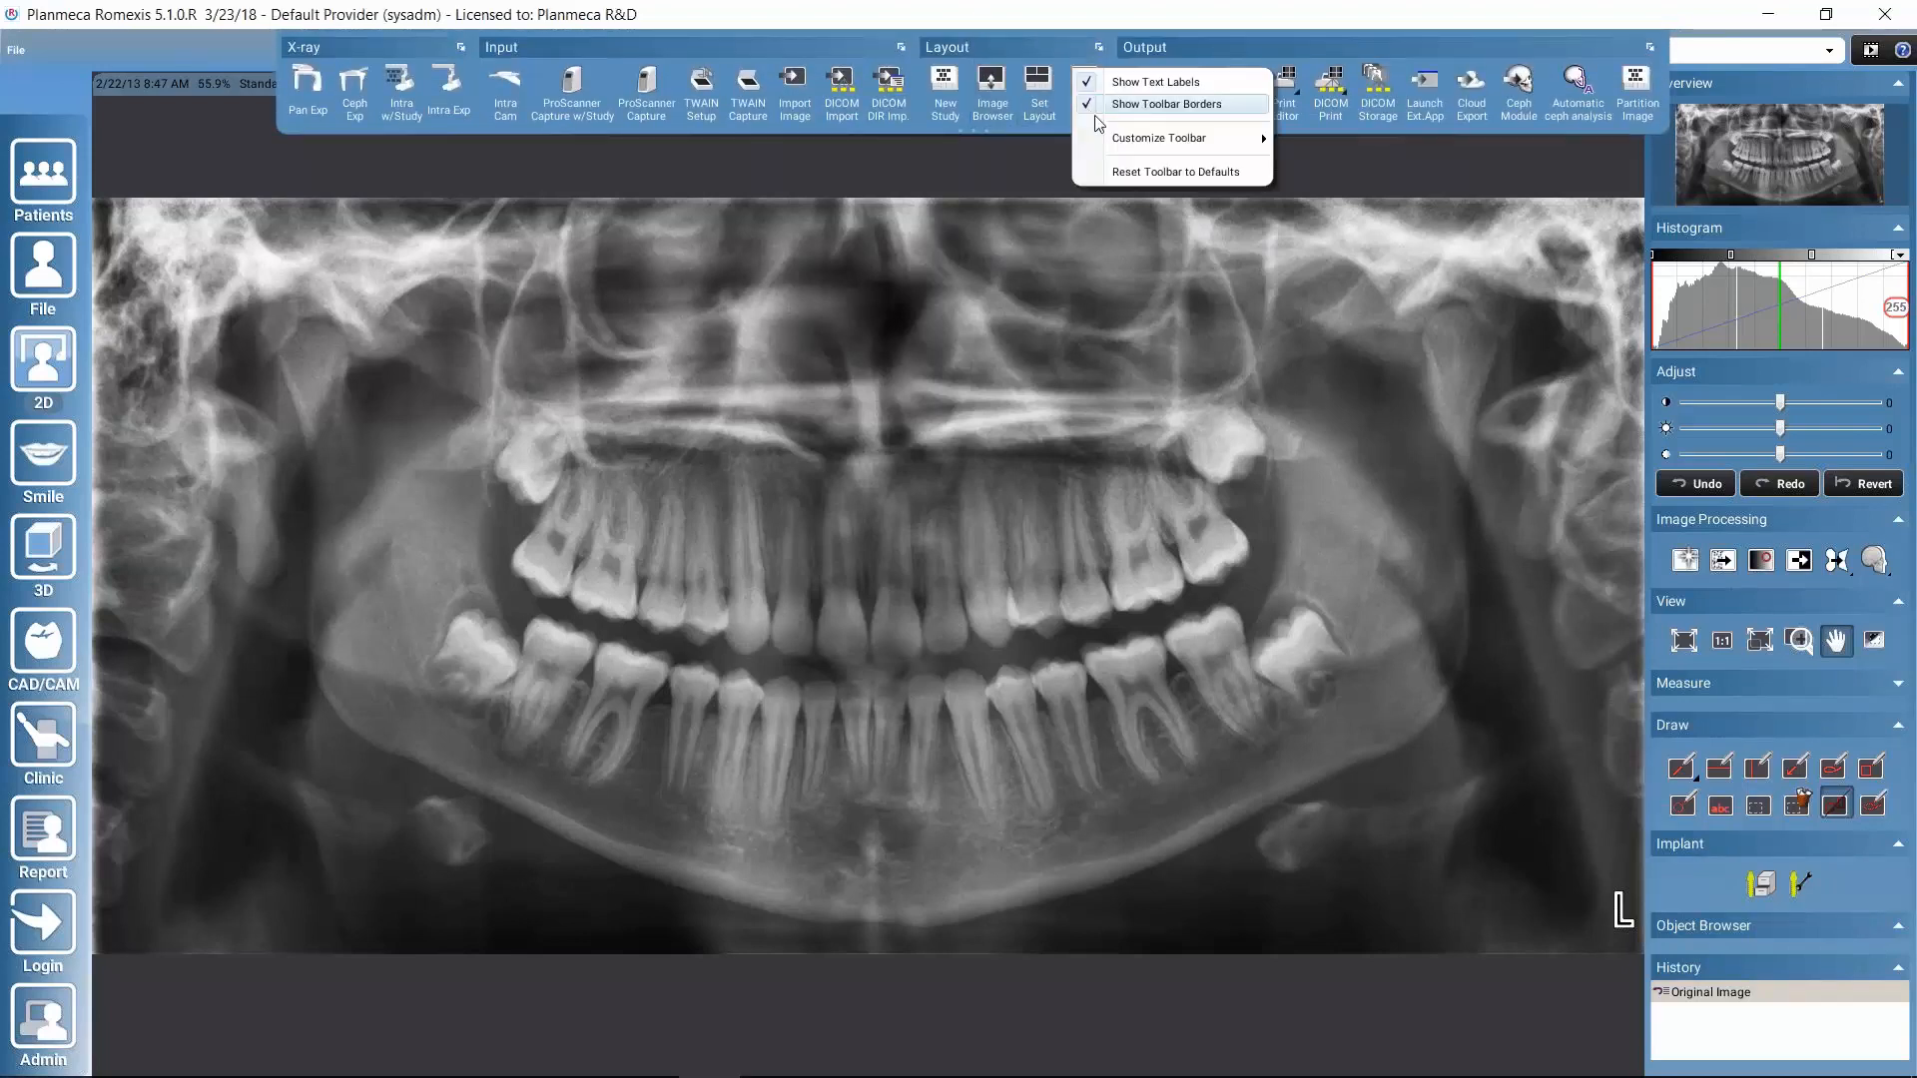
pyautogui.moveTo(1110, 141)
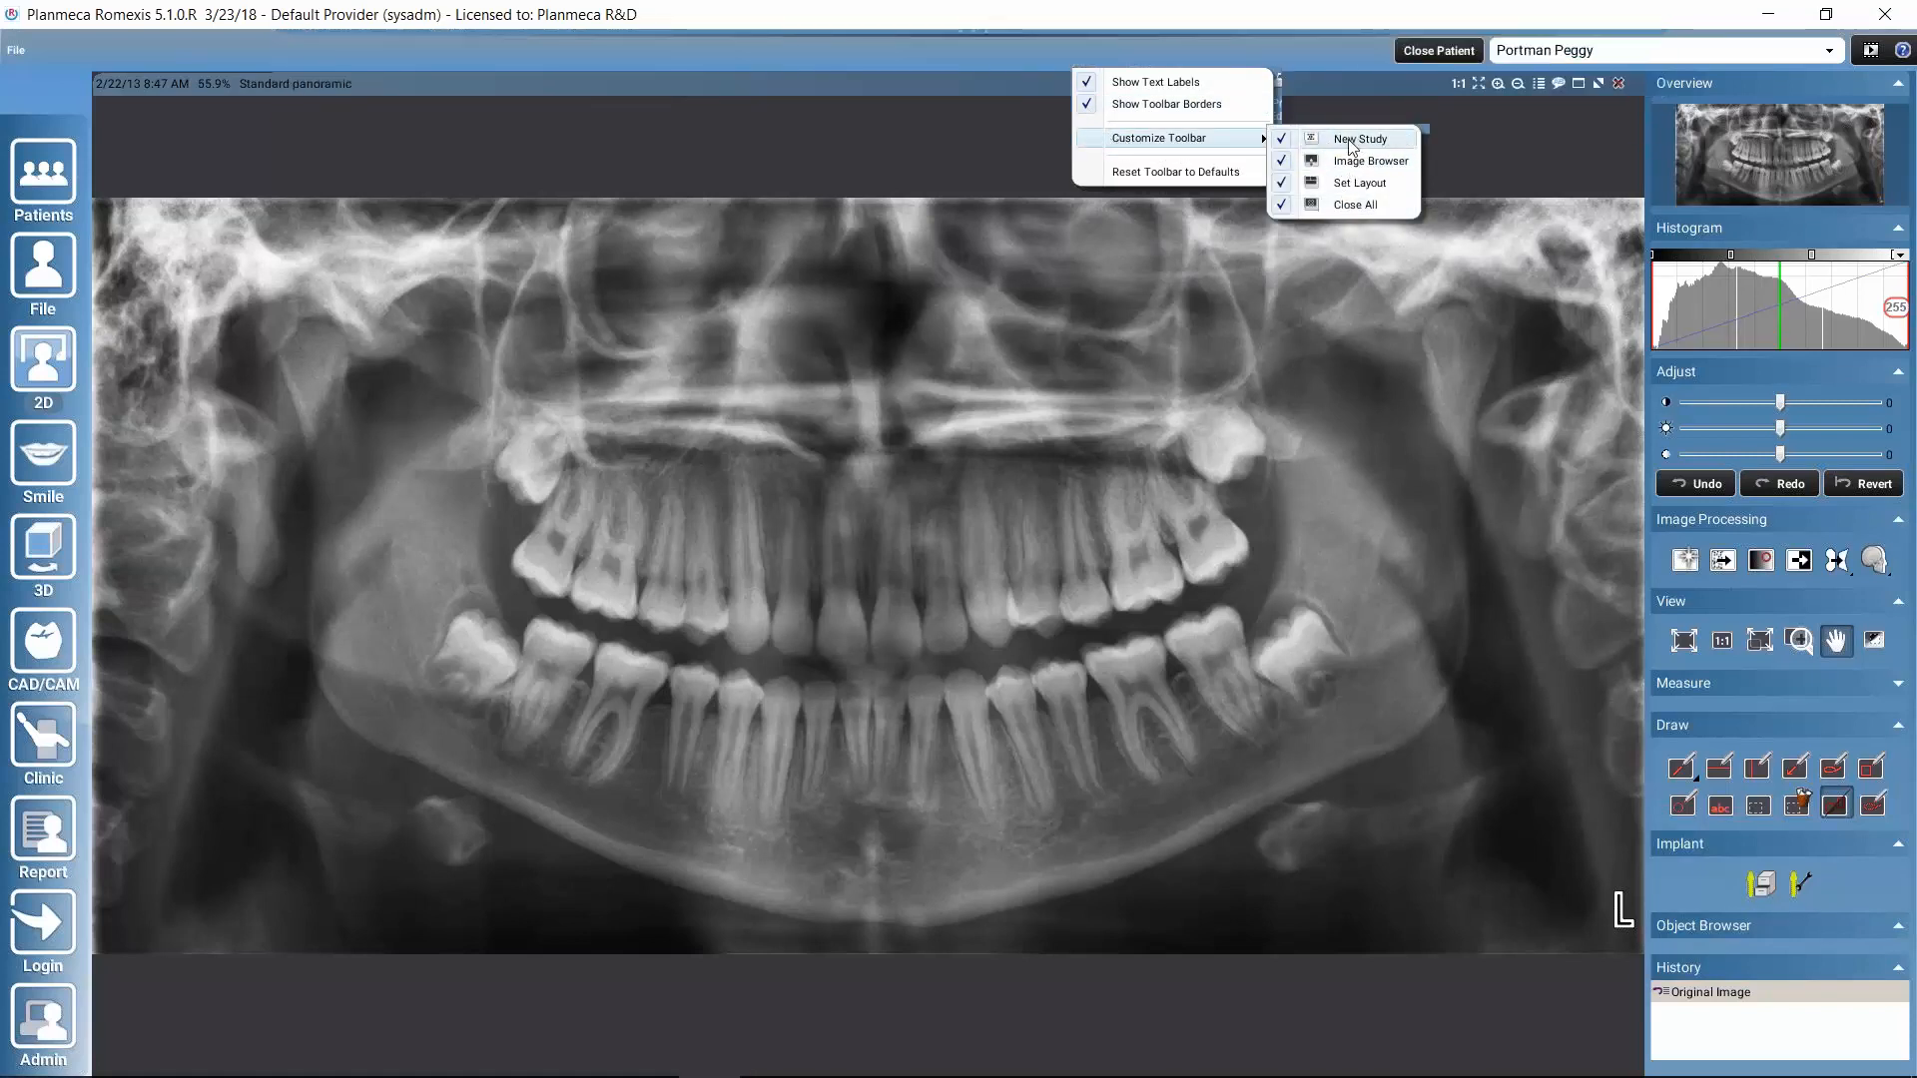
pyautogui.click(997, 159)
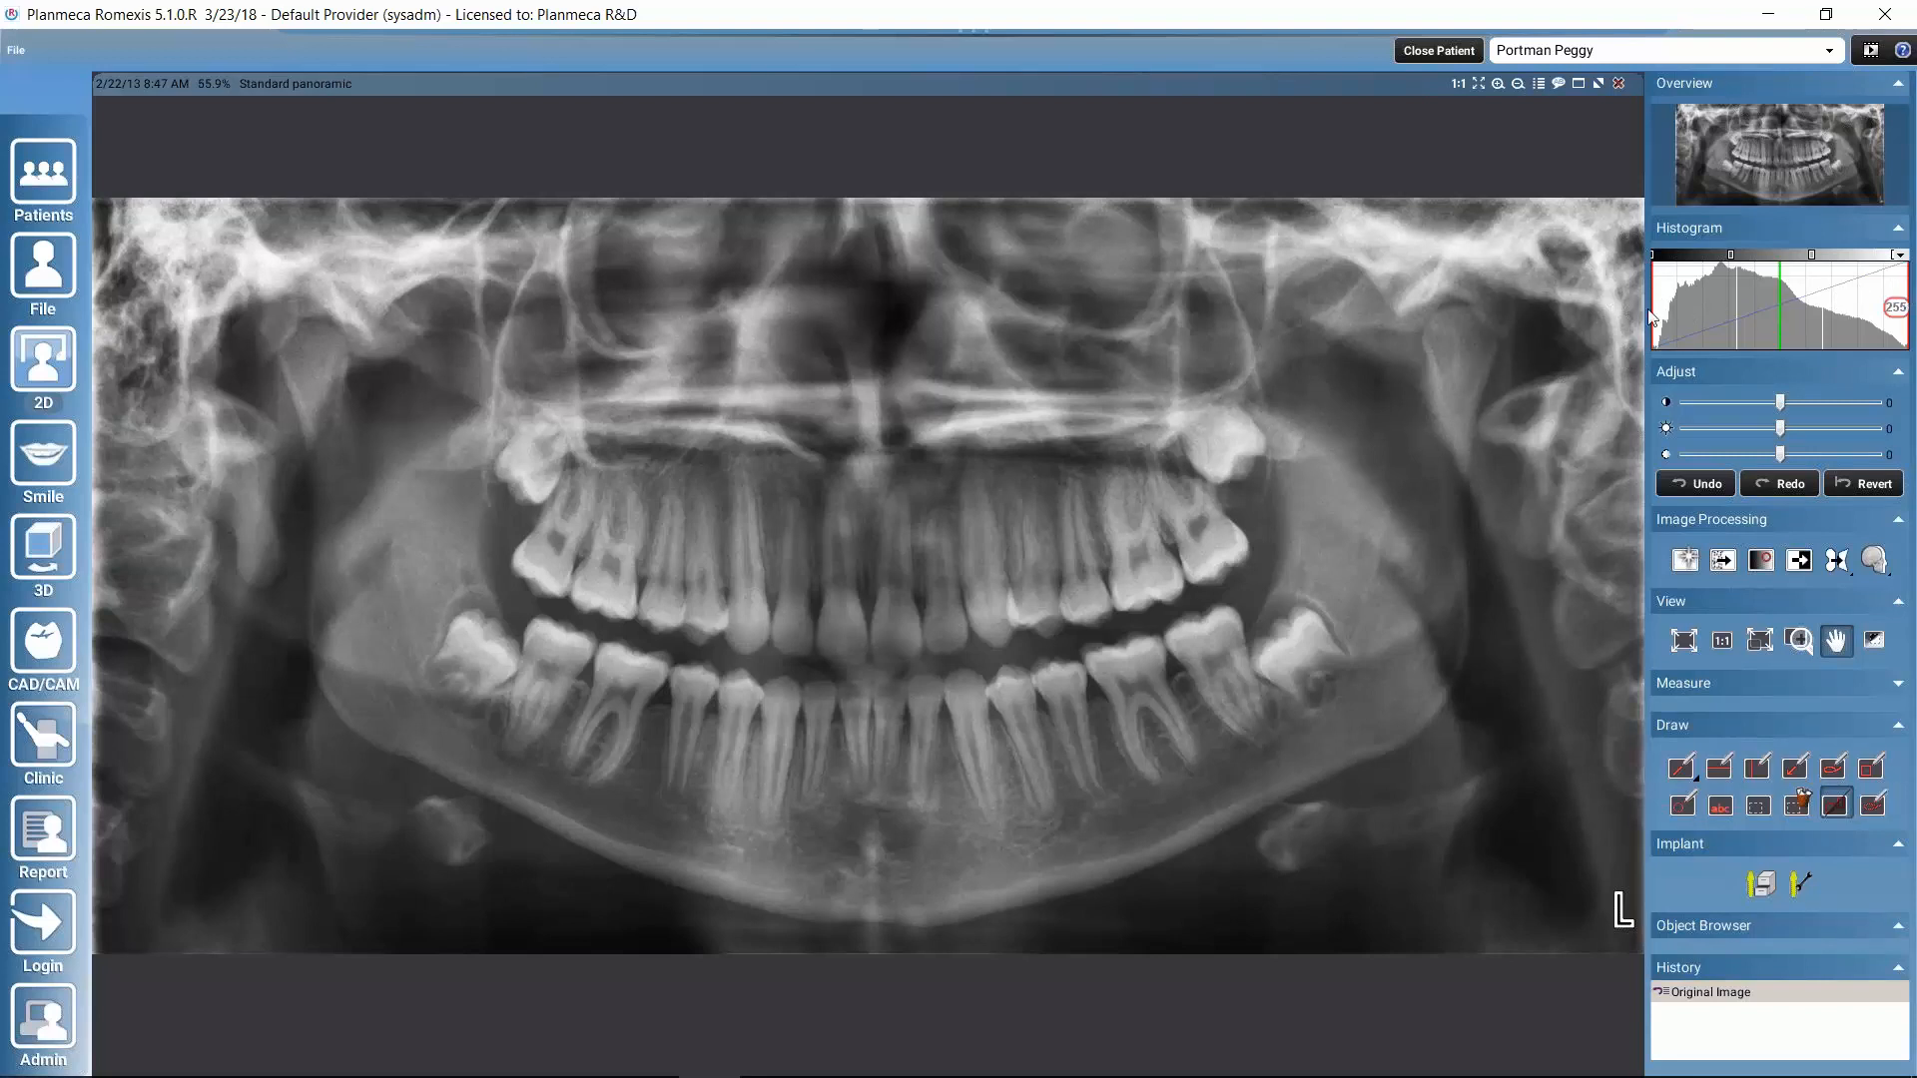
# Adjust the panoramic's histogram levels to [0,255] with a gamma of 1.6
pyautogui.moveTo(1653, 310)
pyautogui.mouseDown()
pyautogui.moveTo(1674, 310)
pyautogui.moveTo(1636, 309)
pyautogui.mouseUp()
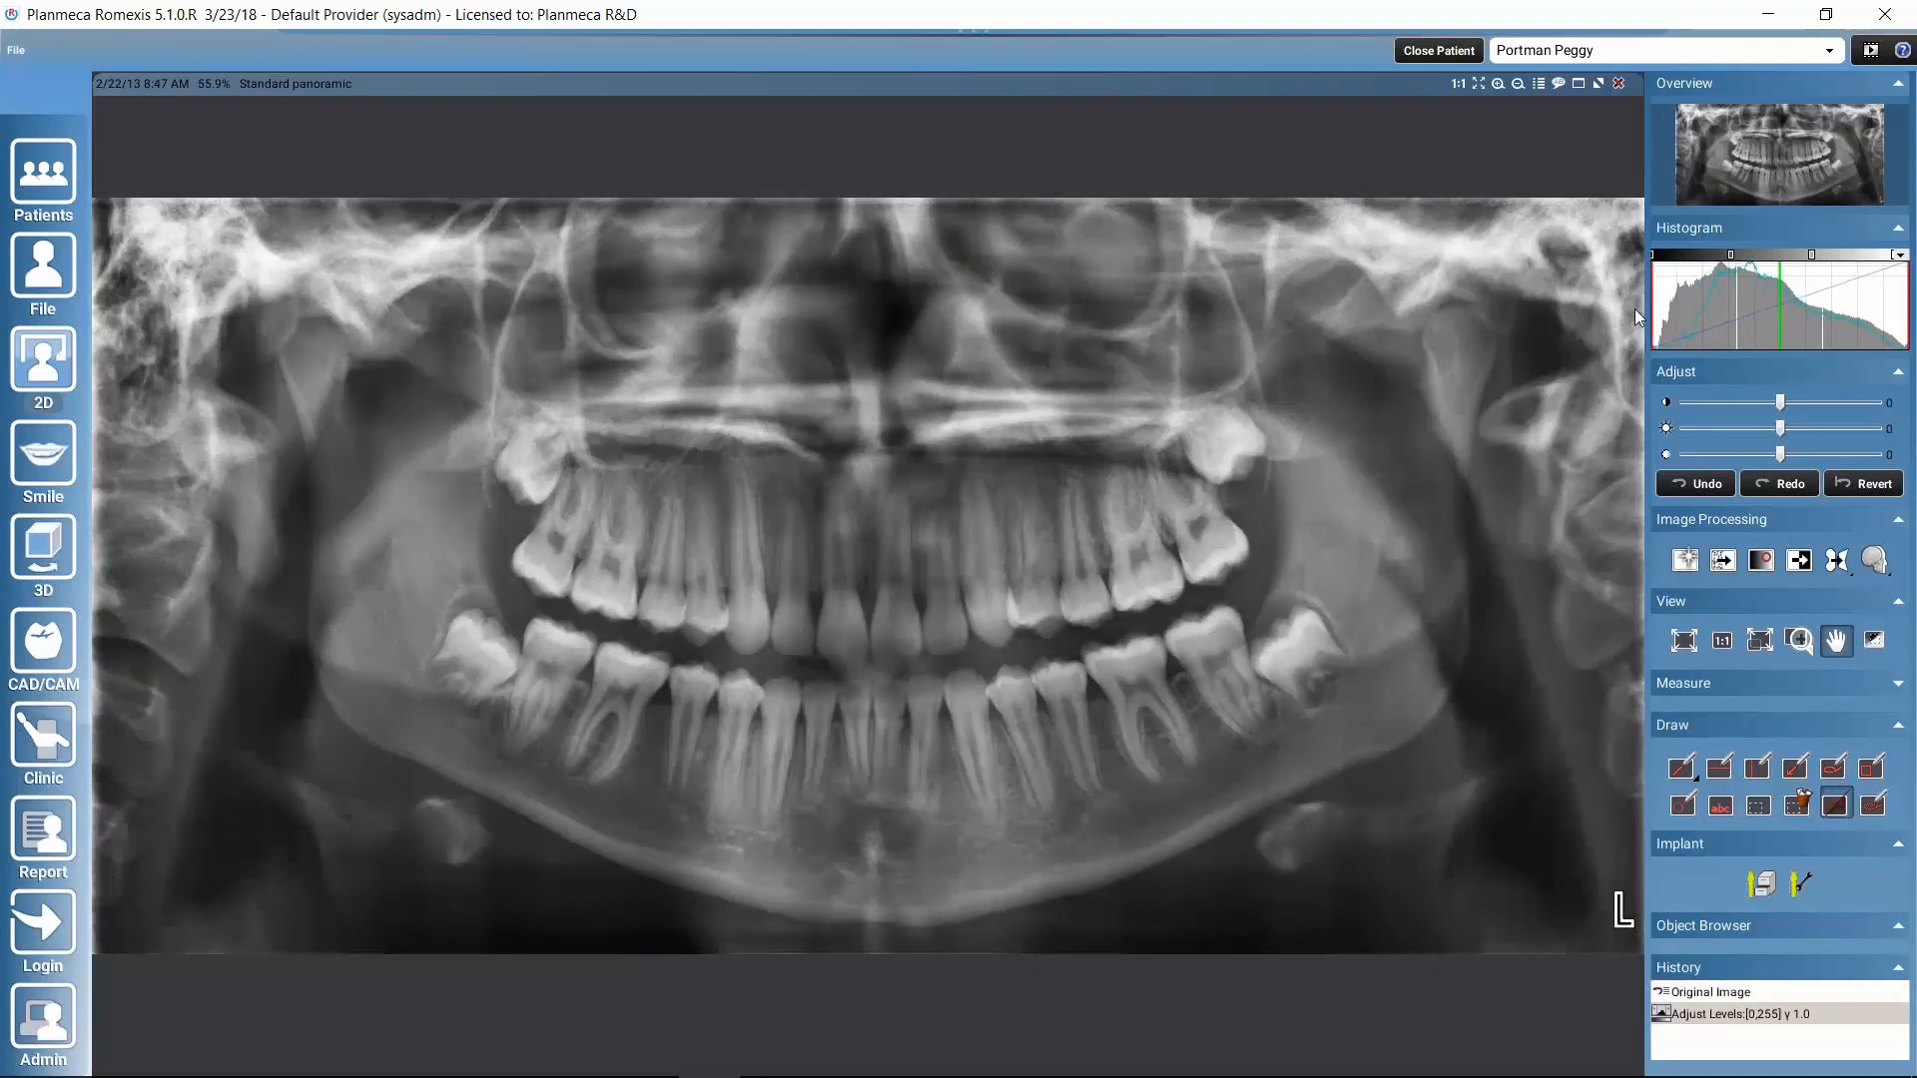
pyautogui.moveTo(1780, 299)
pyautogui.mouseDown()
pyautogui.moveTo(1867, 299)
pyautogui.moveTo(1782, 302)
pyautogui.mouseUp()
pyautogui.moveTo(1768, 297); pyautogui.dragTo(1766, 298)
pyautogui.moveTo(1769, 297); pyautogui.dragTo(1773, 298)
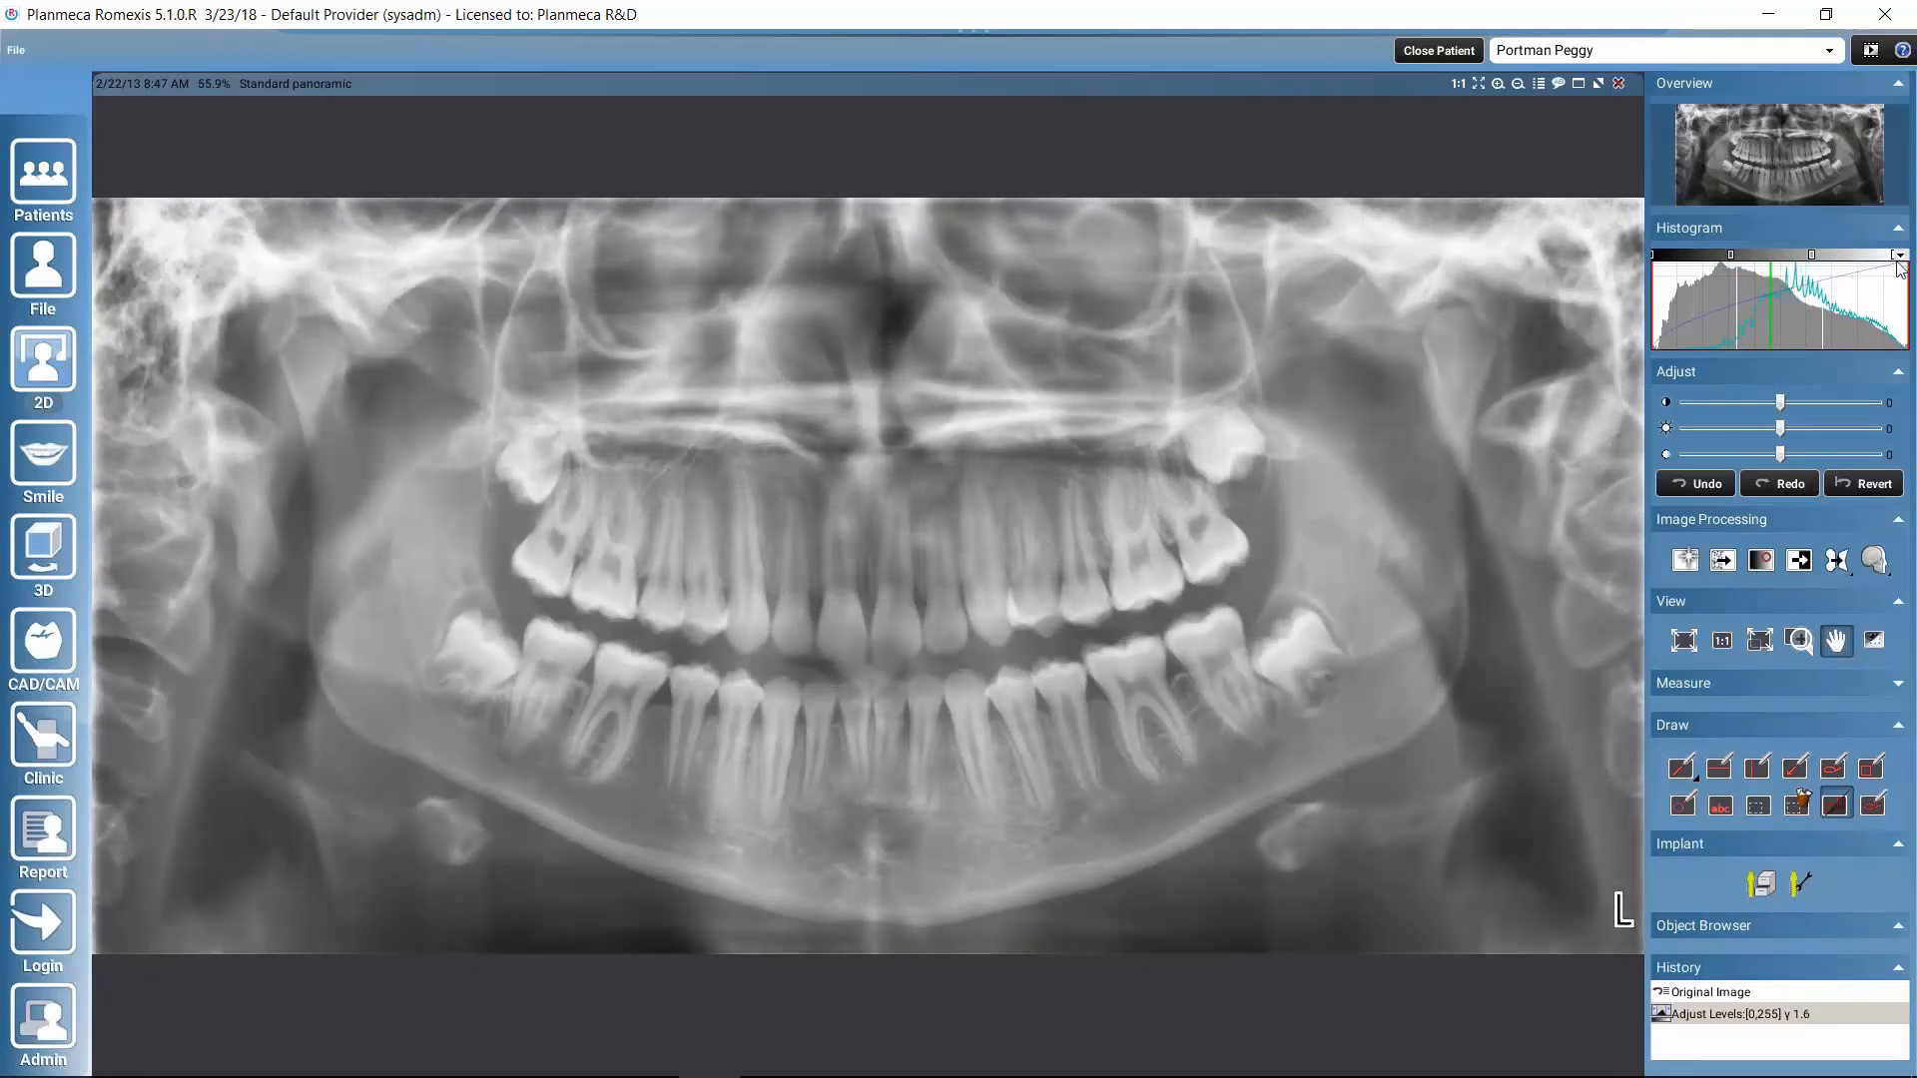
# Check the histogram's colour map choices without applying one
pyautogui.click(1897, 256)
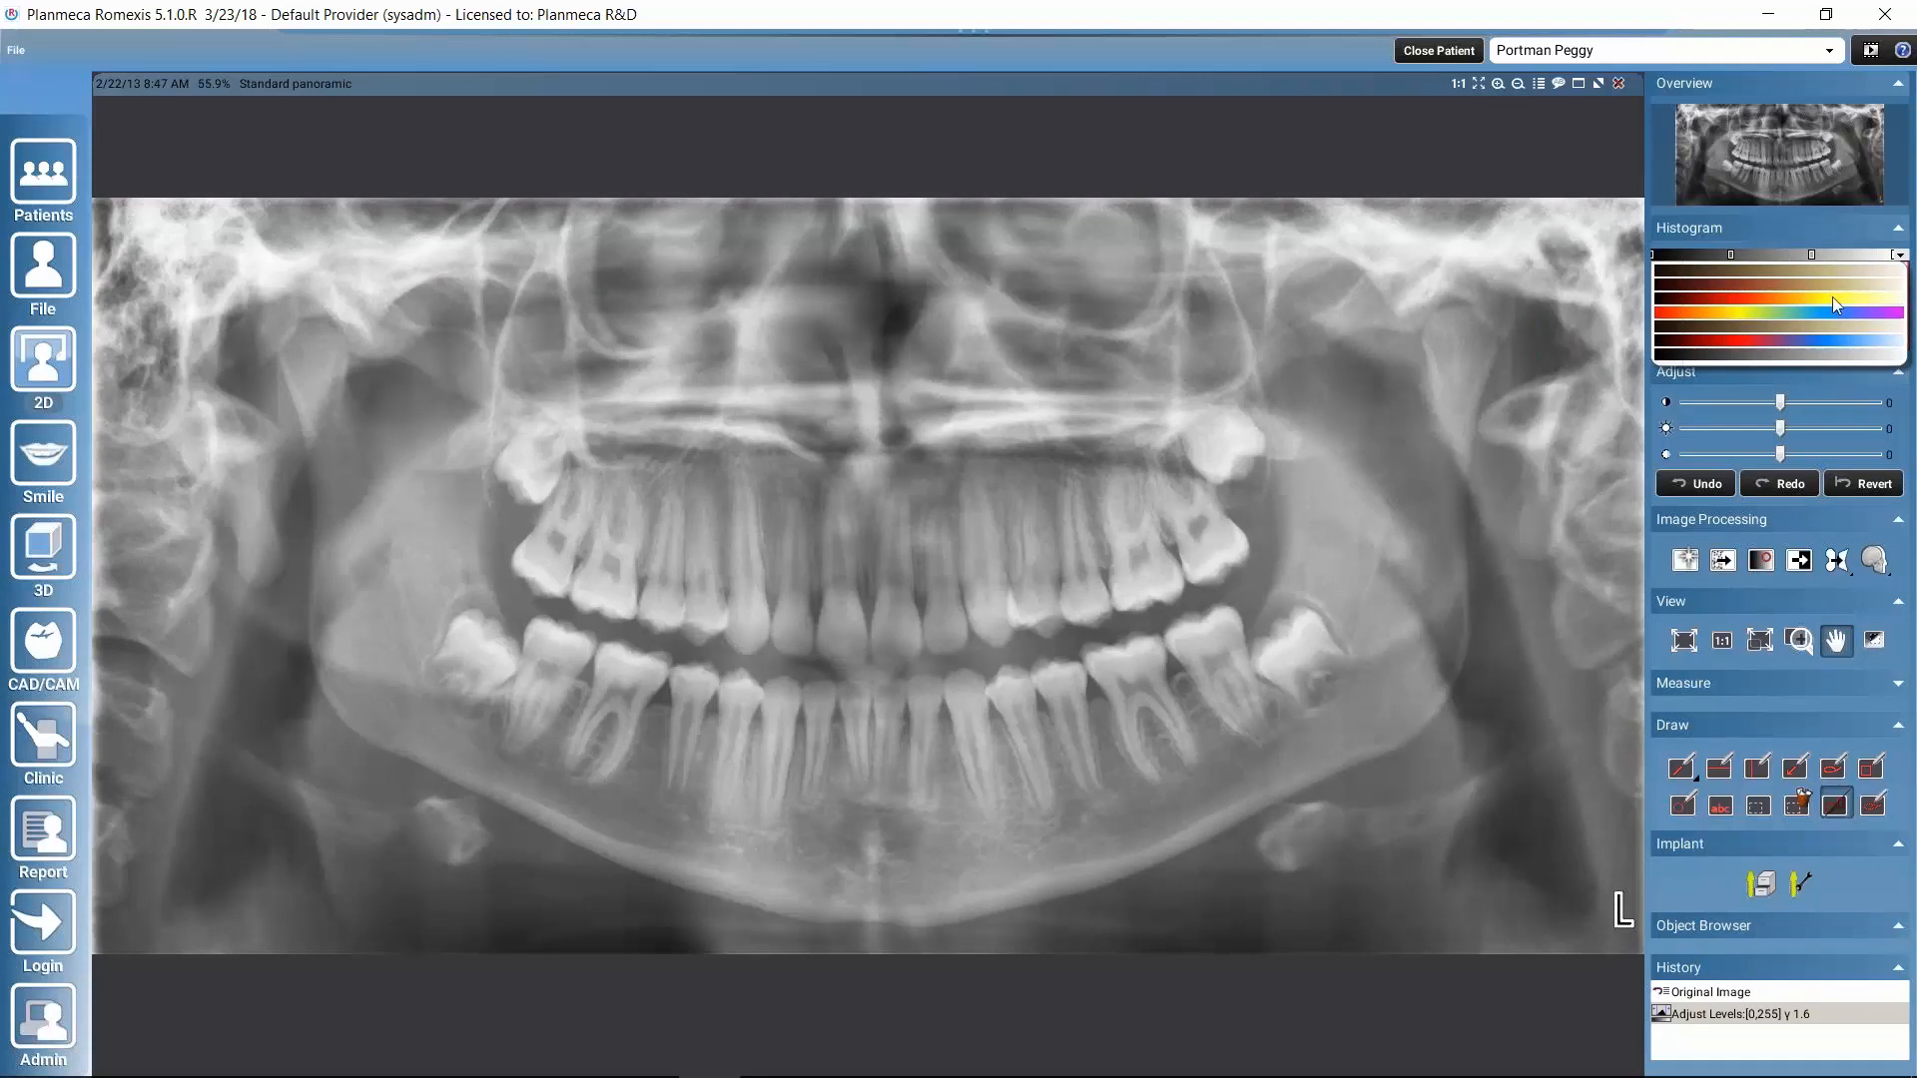
pyautogui.click(1900, 258)
pyautogui.click(1901, 258)
pyautogui.click(1901, 257)
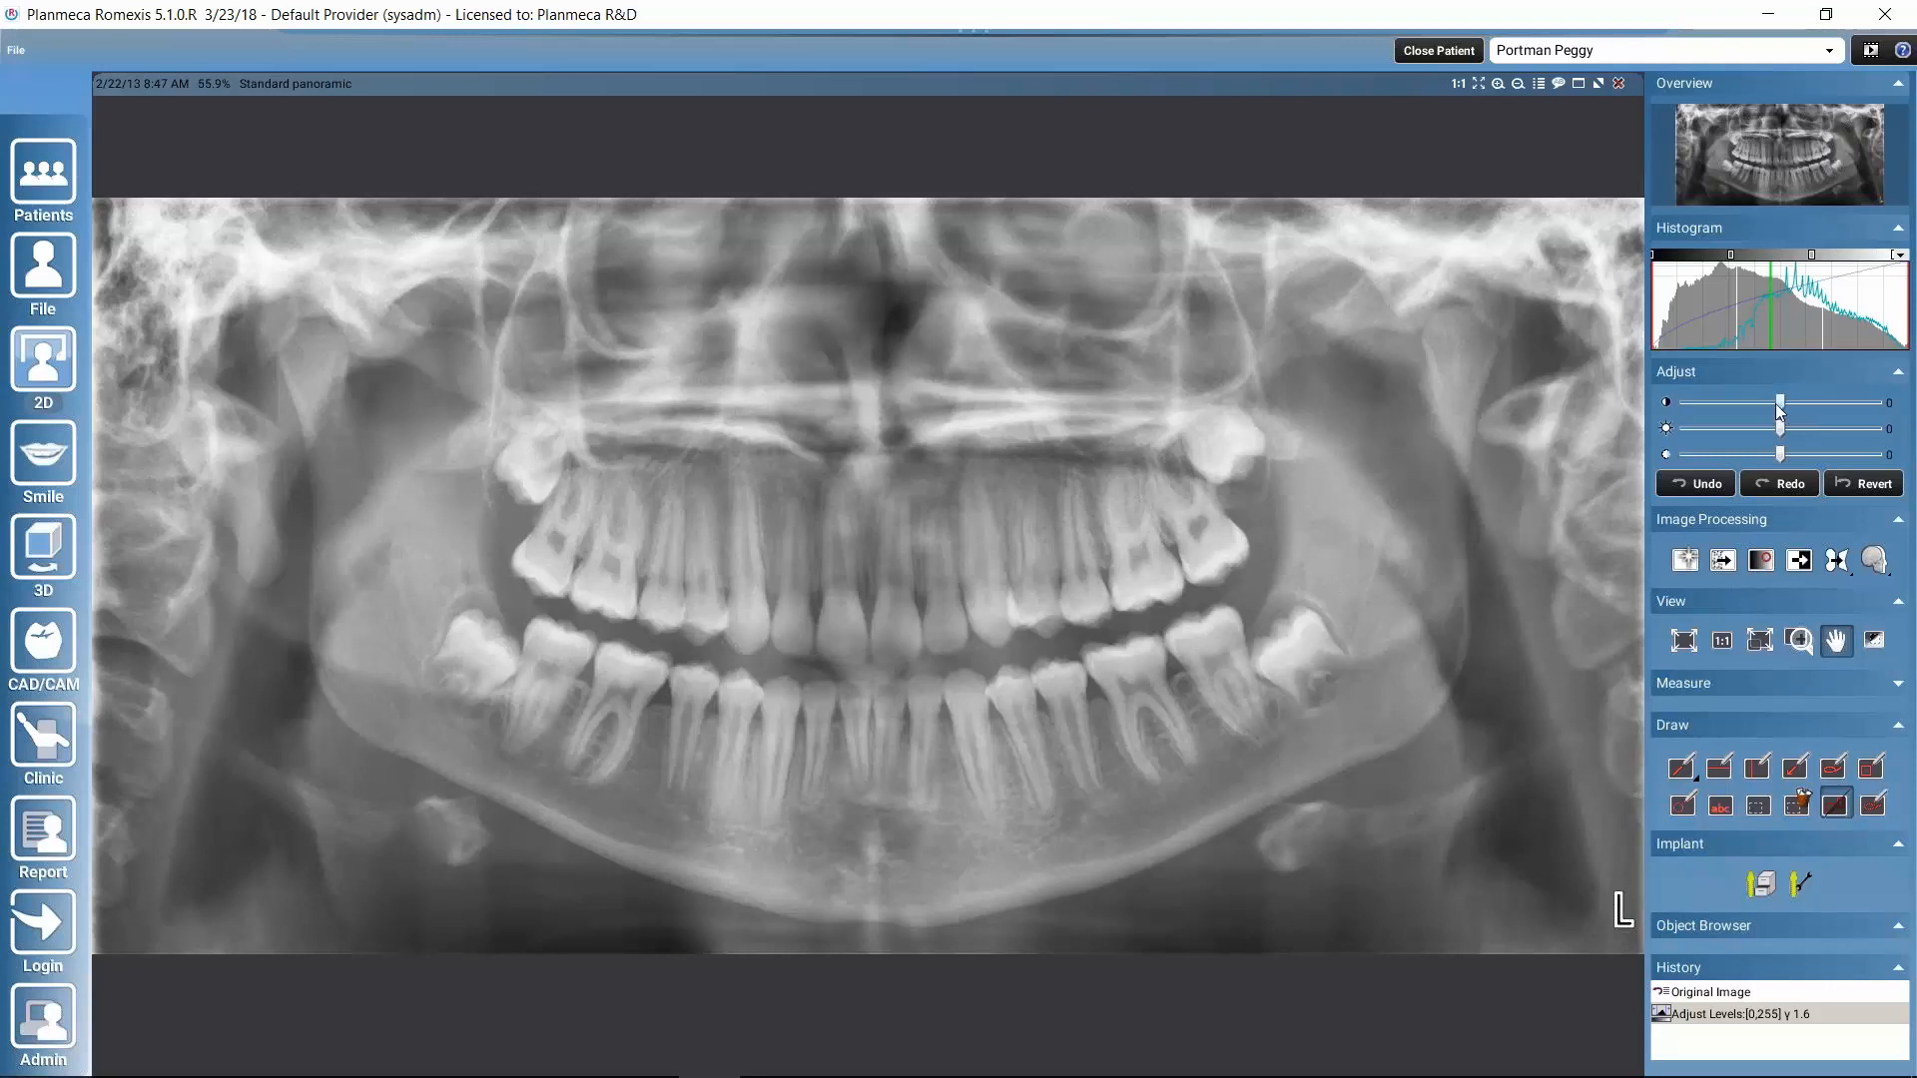
# Adjust the panoramic's contrast and brightness, also directly on the image, to contrast 5 and brightness 0, dismissing the account notification
pyautogui.moveTo(1781, 399)
pyautogui.mouseDown()
pyautogui.moveTo(1797, 403)
pyautogui.moveTo(1764, 399)
pyautogui.moveTo(1779, 399)
pyautogui.mouseUp()
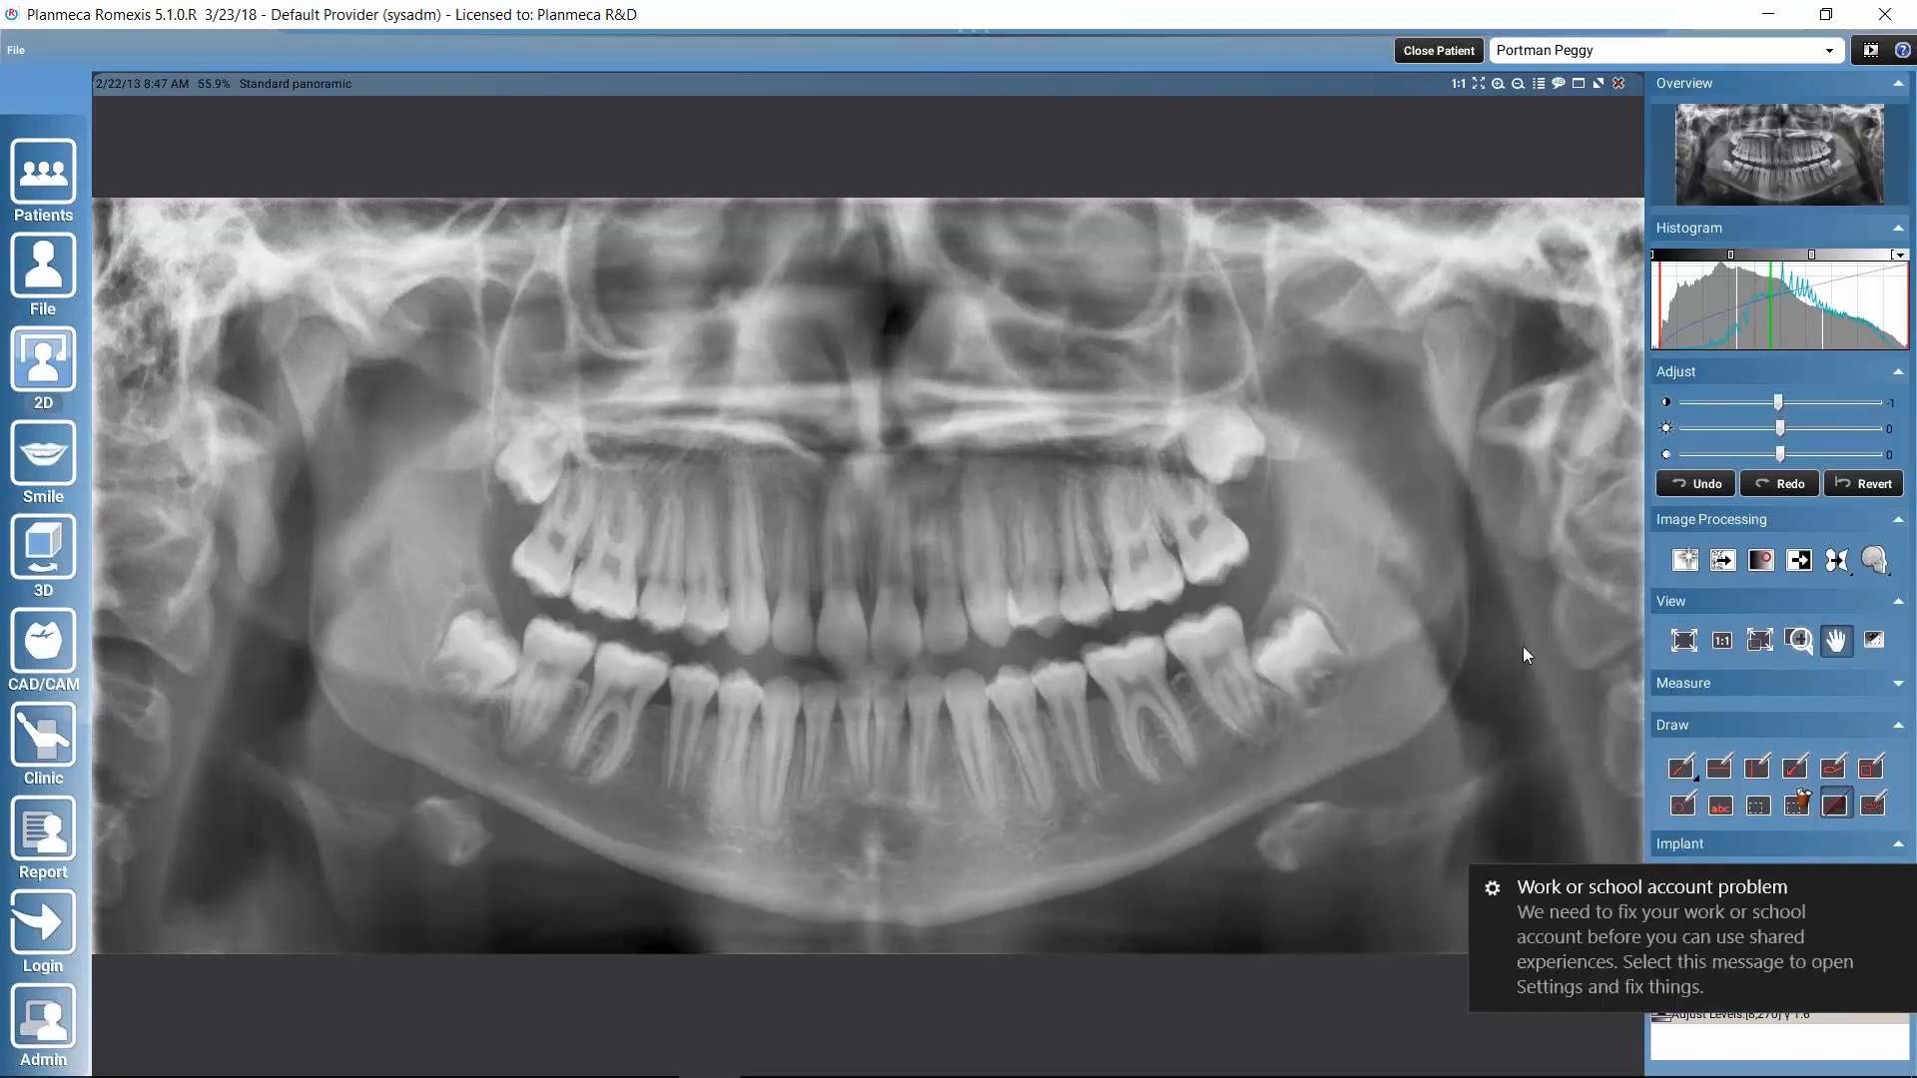
pyautogui.click(1895, 888)
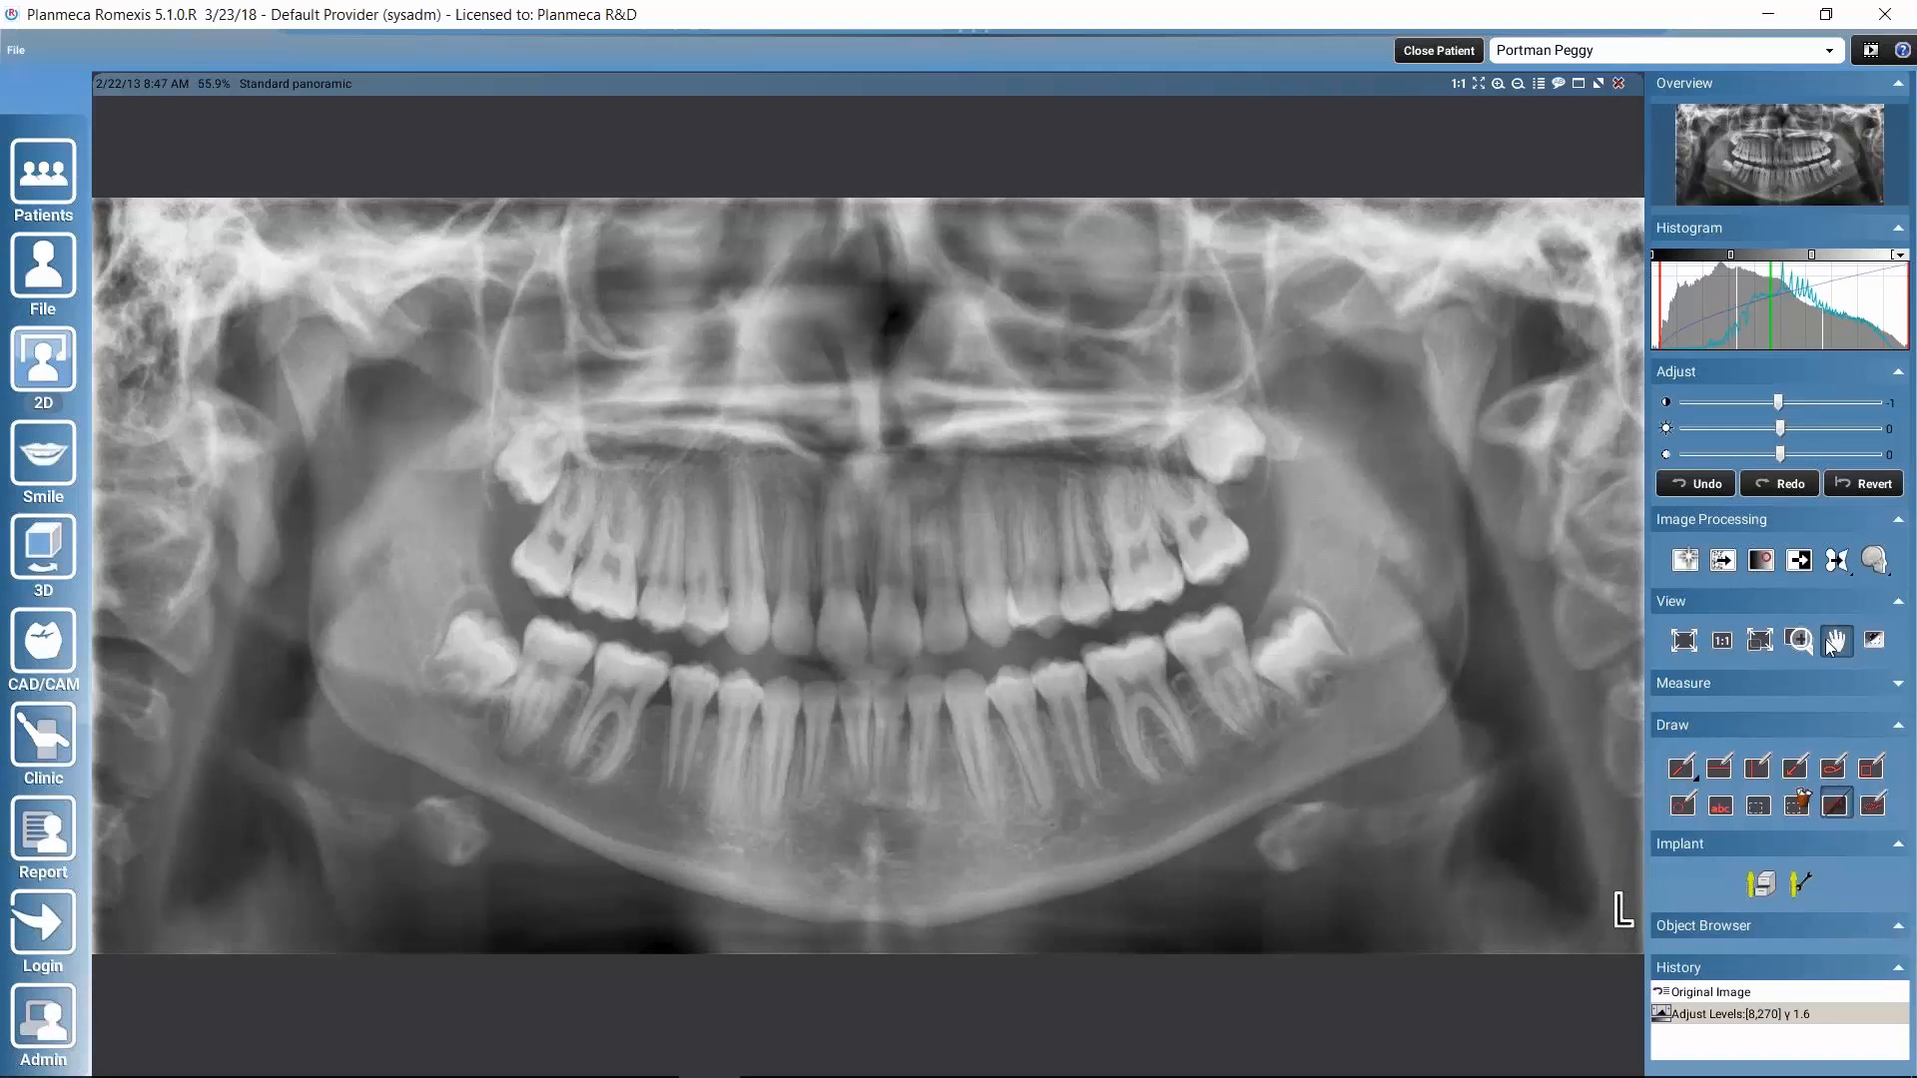
pyautogui.click(1832, 641)
pyautogui.moveTo(1283, 551)
pyautogui.mouseDown()
pyautogui.moveTo(1183, 564)
pyautogui.moveTo(1254, 590)
pyautogui.moveTo(1344, 555)
pyautogui.moveTo(1220, 548)
pyautogui.moveTo(1262, 560)
pyautogui.moveTo(1279, 553)
pyautogui.moveTo(1223, 536)
pyautogui.moveTo(1263, 561)
pyautogui.mouseUp()
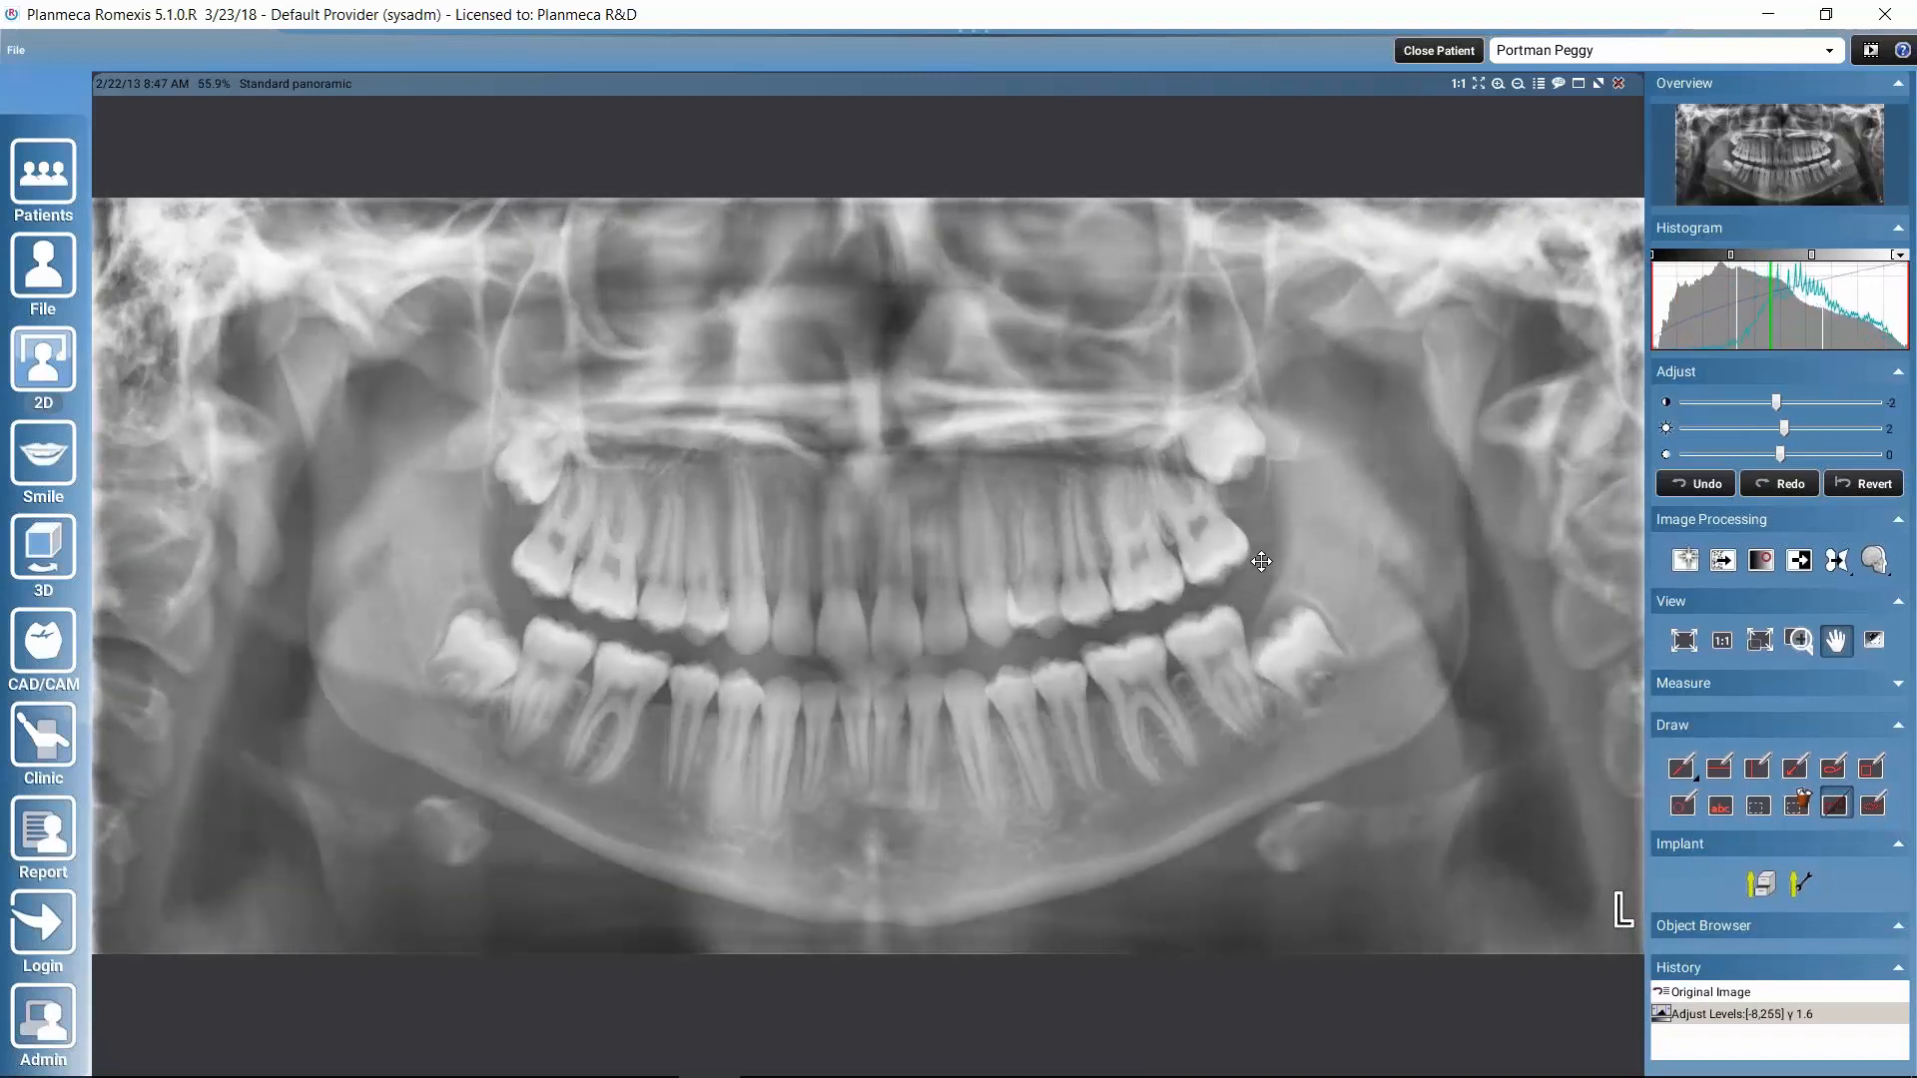
pyautogui.moveTo(1261, 561); pyautogui.dragTo(1250, 610)
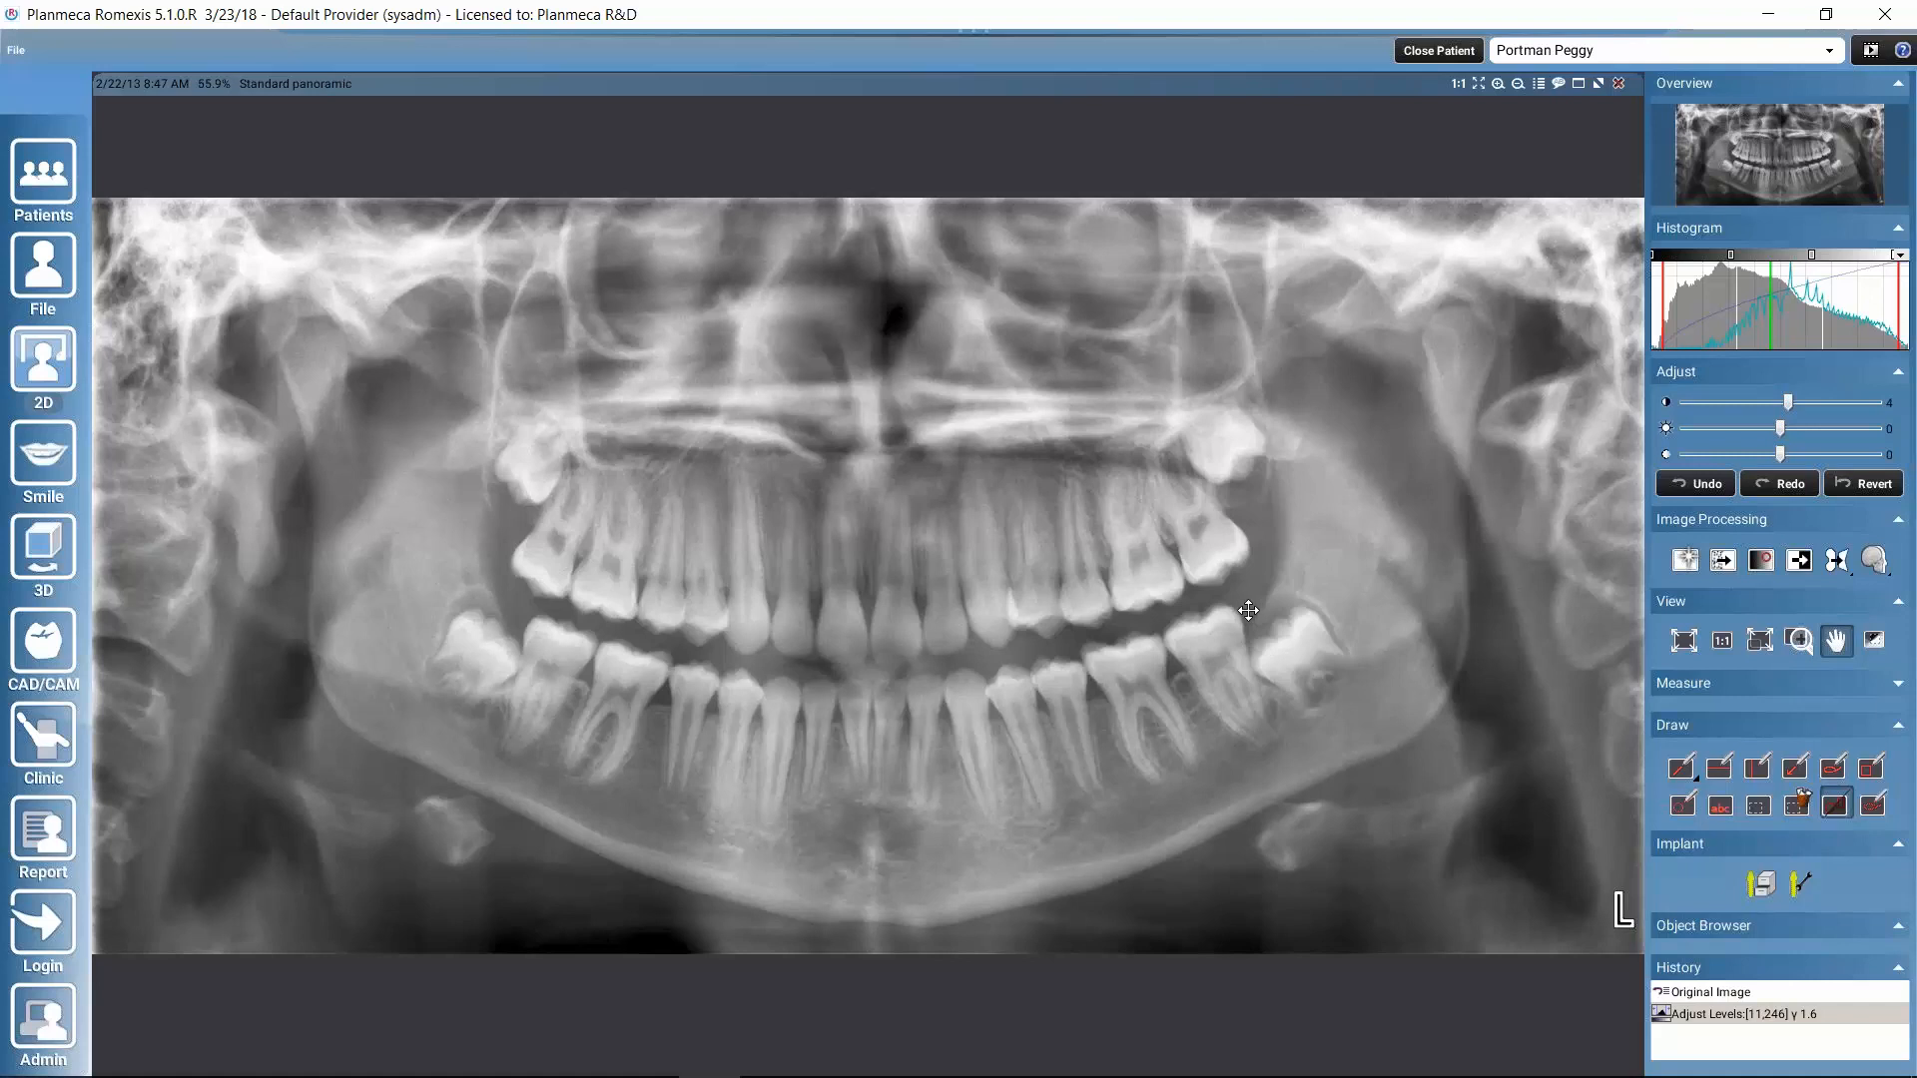
pyautogui.moveTo(1248, 610); pyautogui.dragTo(1247, 620)
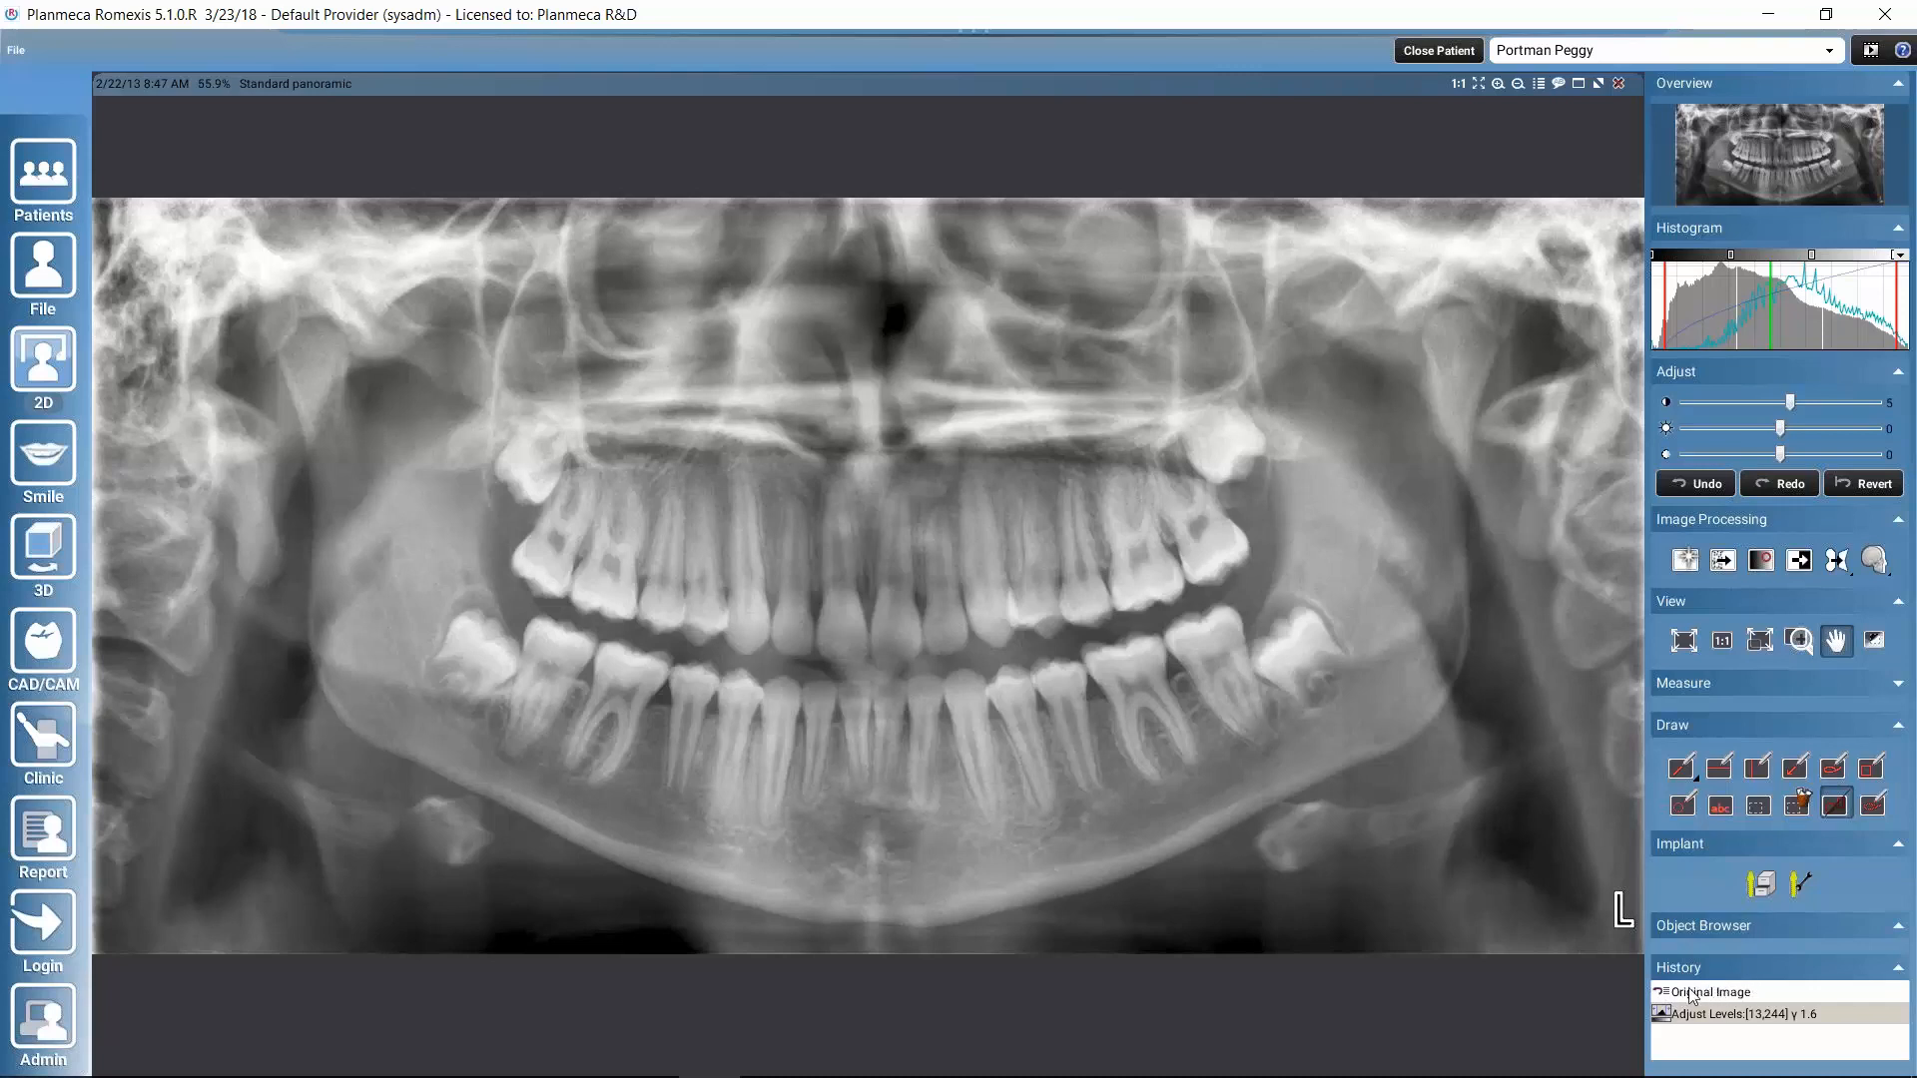
# Compare the original image with the adjusted levels through the image history, returning to the adjusted version
pyautogui.click(1713, 993)
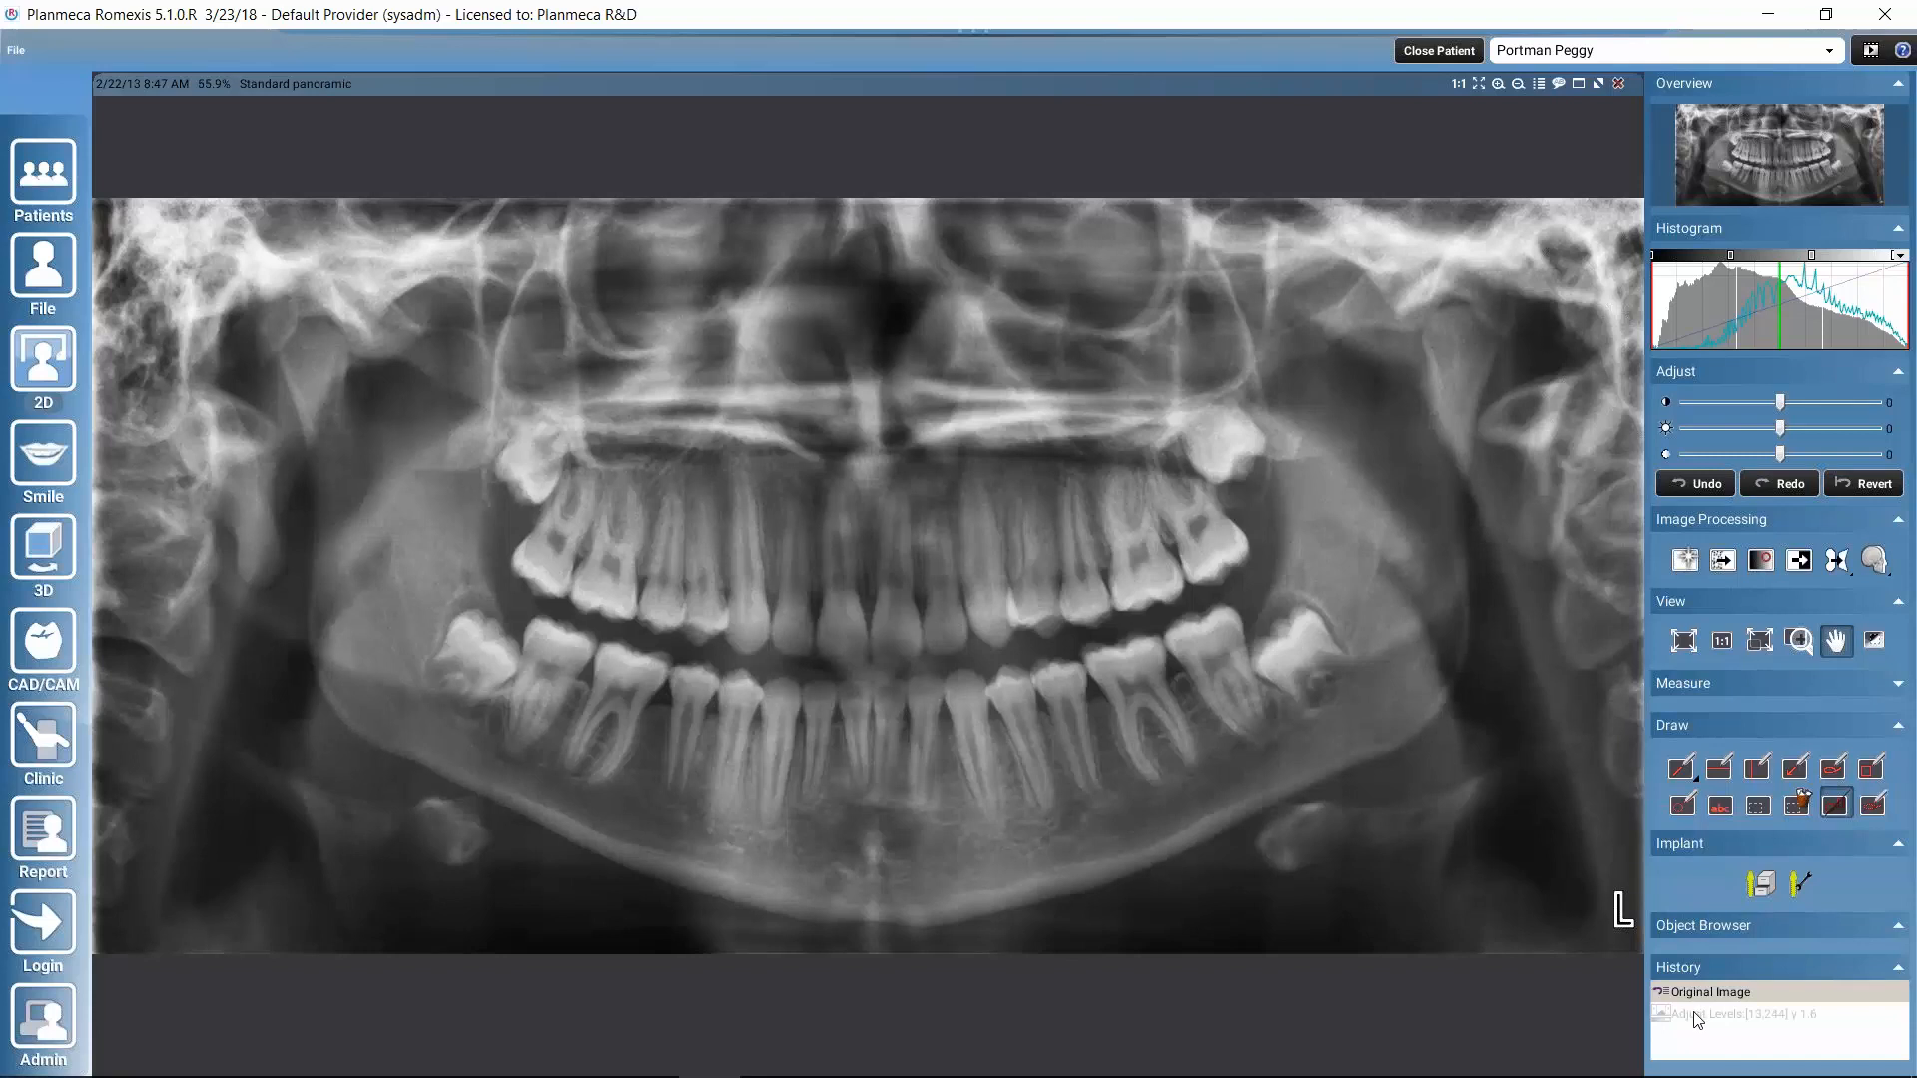
pyautogui.click(1678, 1016)
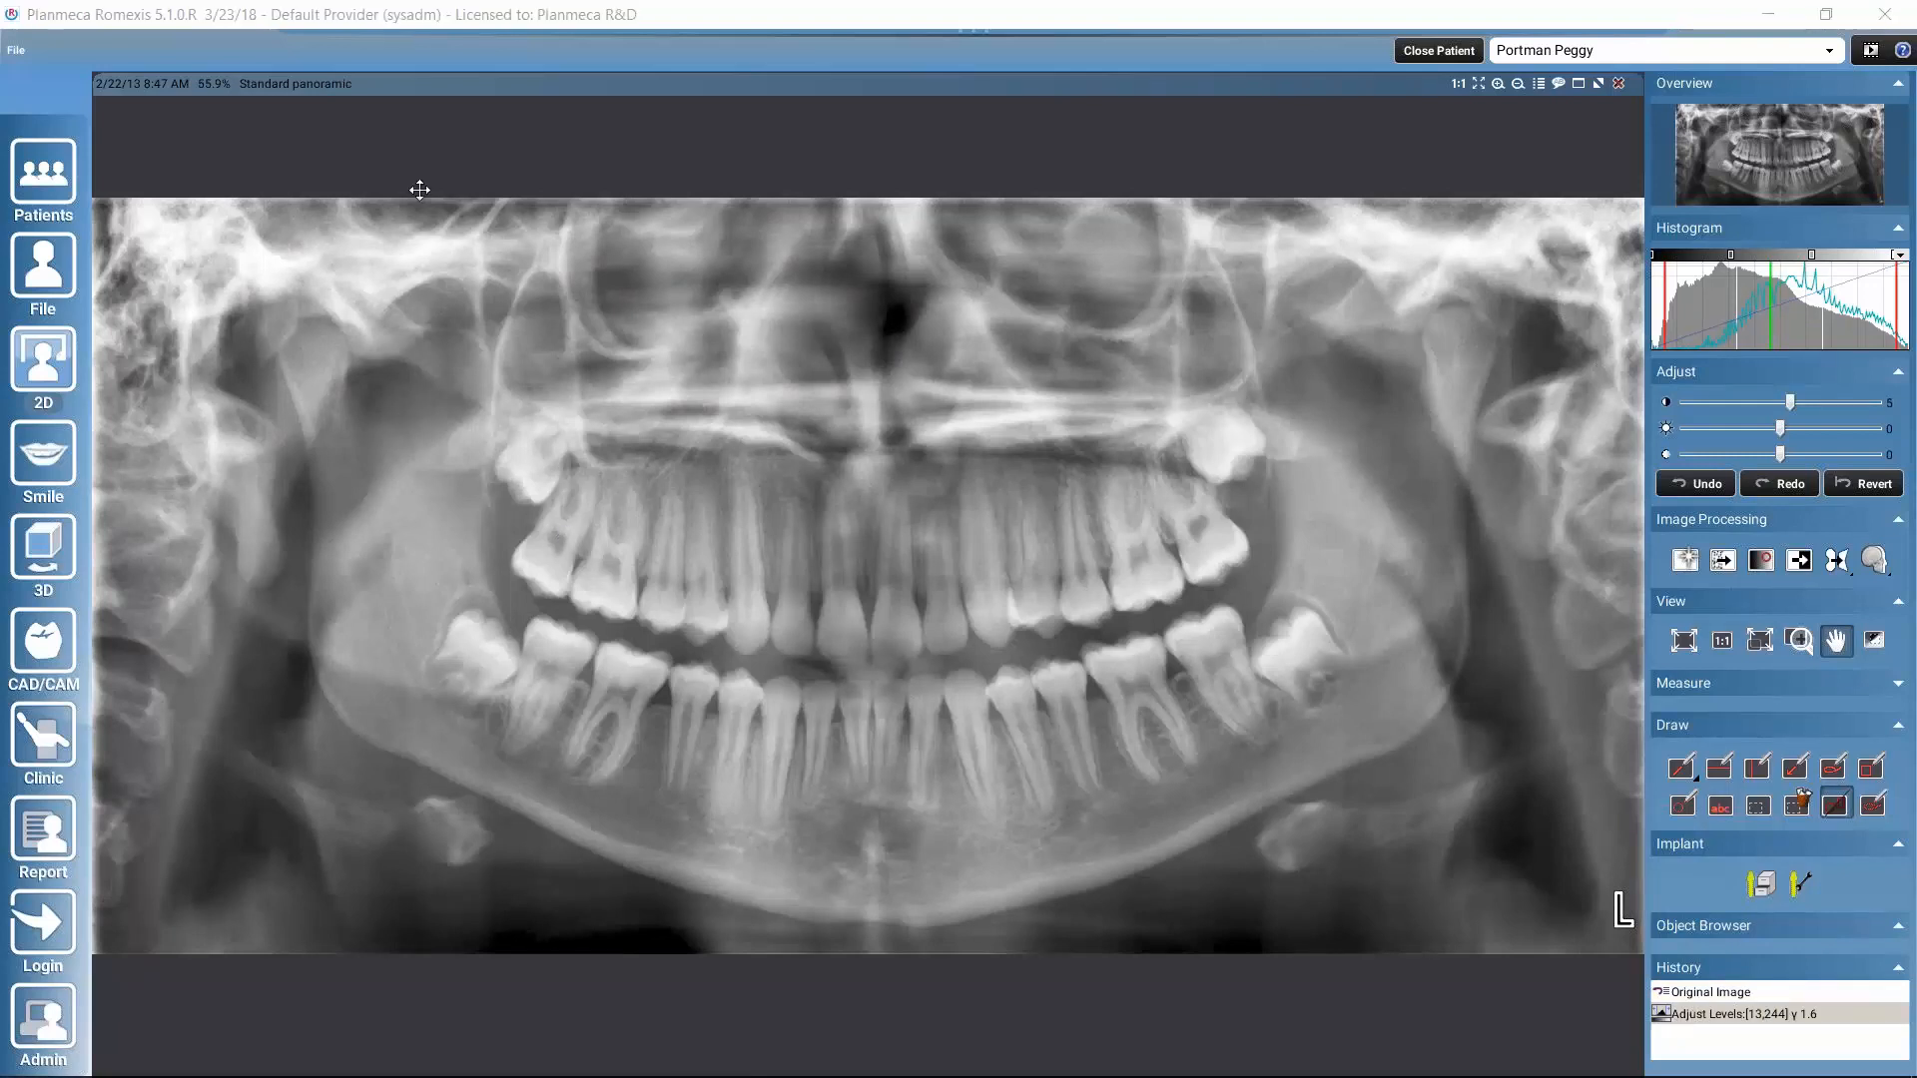
# Review the Capture options, including saving image enhancements as default enhancements, without applying any
pyautogui.click(12, 51)
pyautogui.moveTo(44, 122)
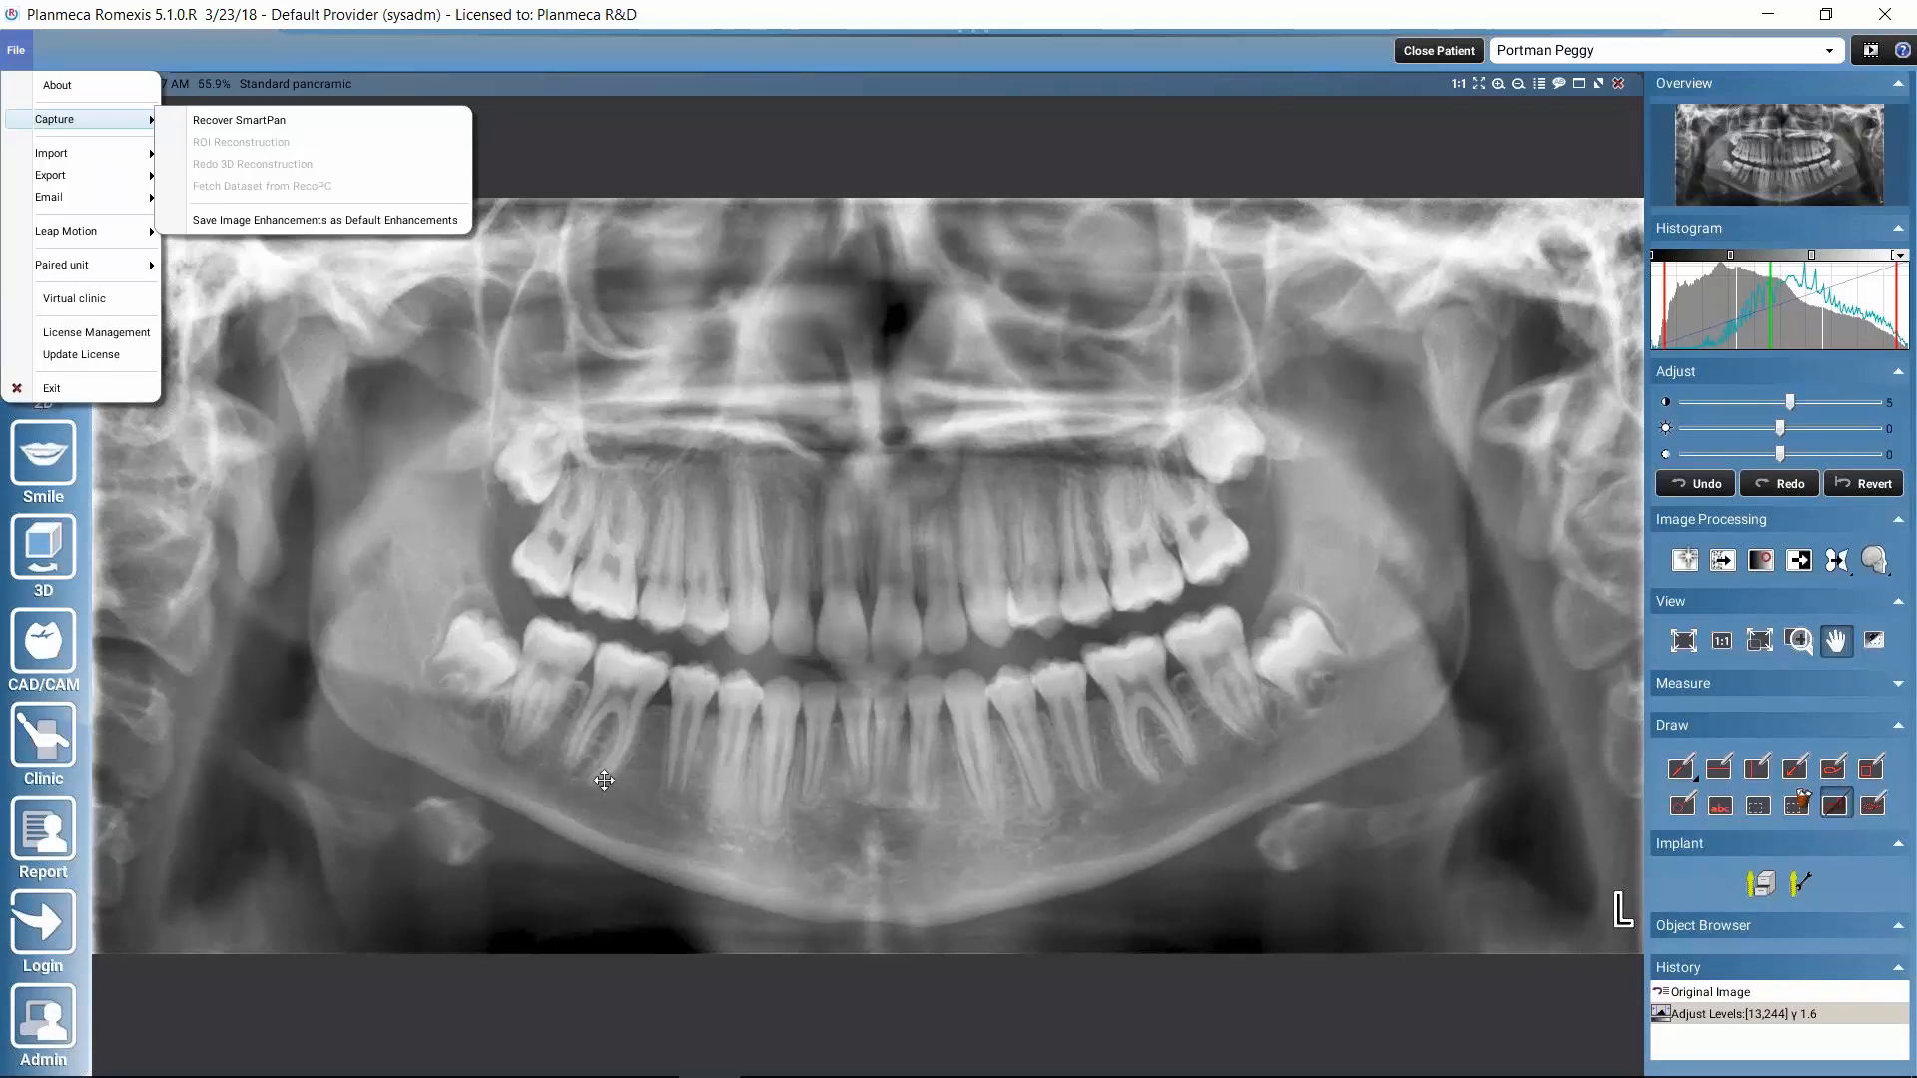
pyautogui.click(879, 1020)
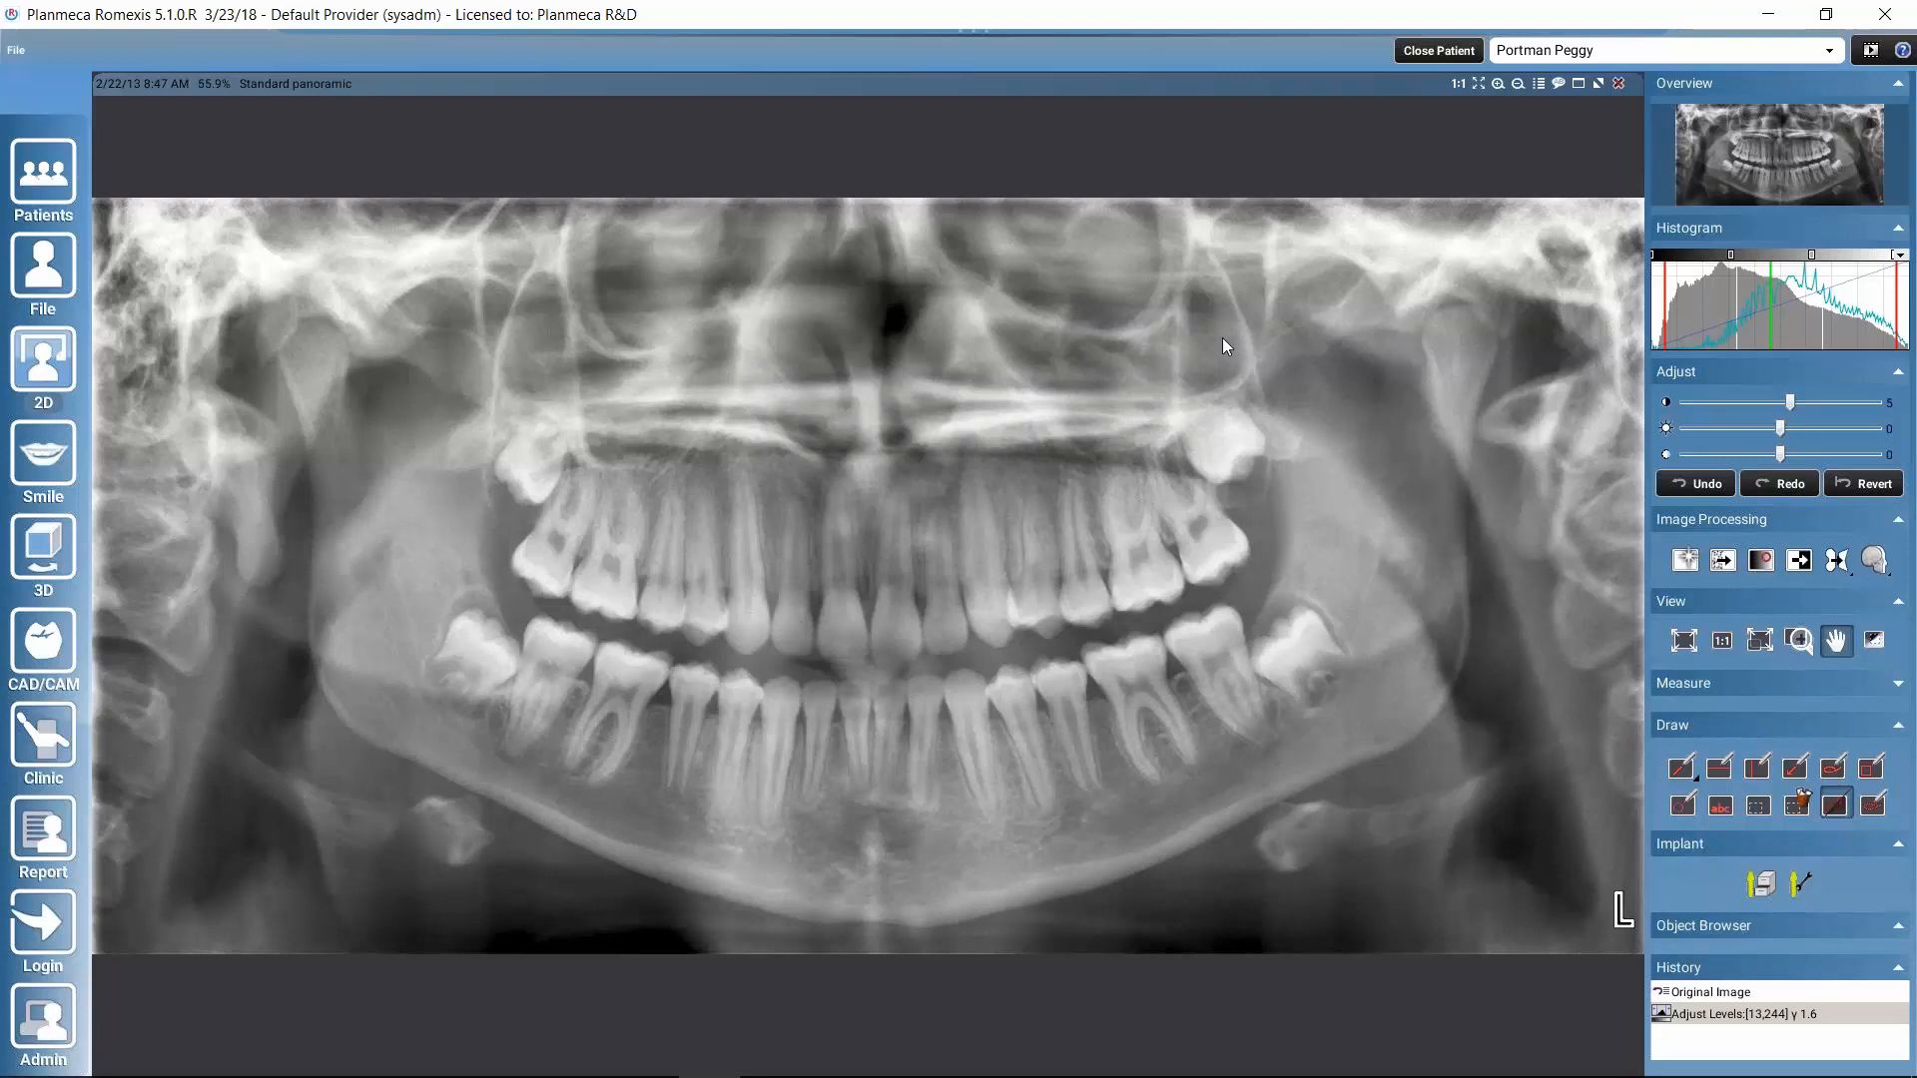
# Invert the panoramic's grayscale and invert it back again
pyautogui.click(1760, 560)
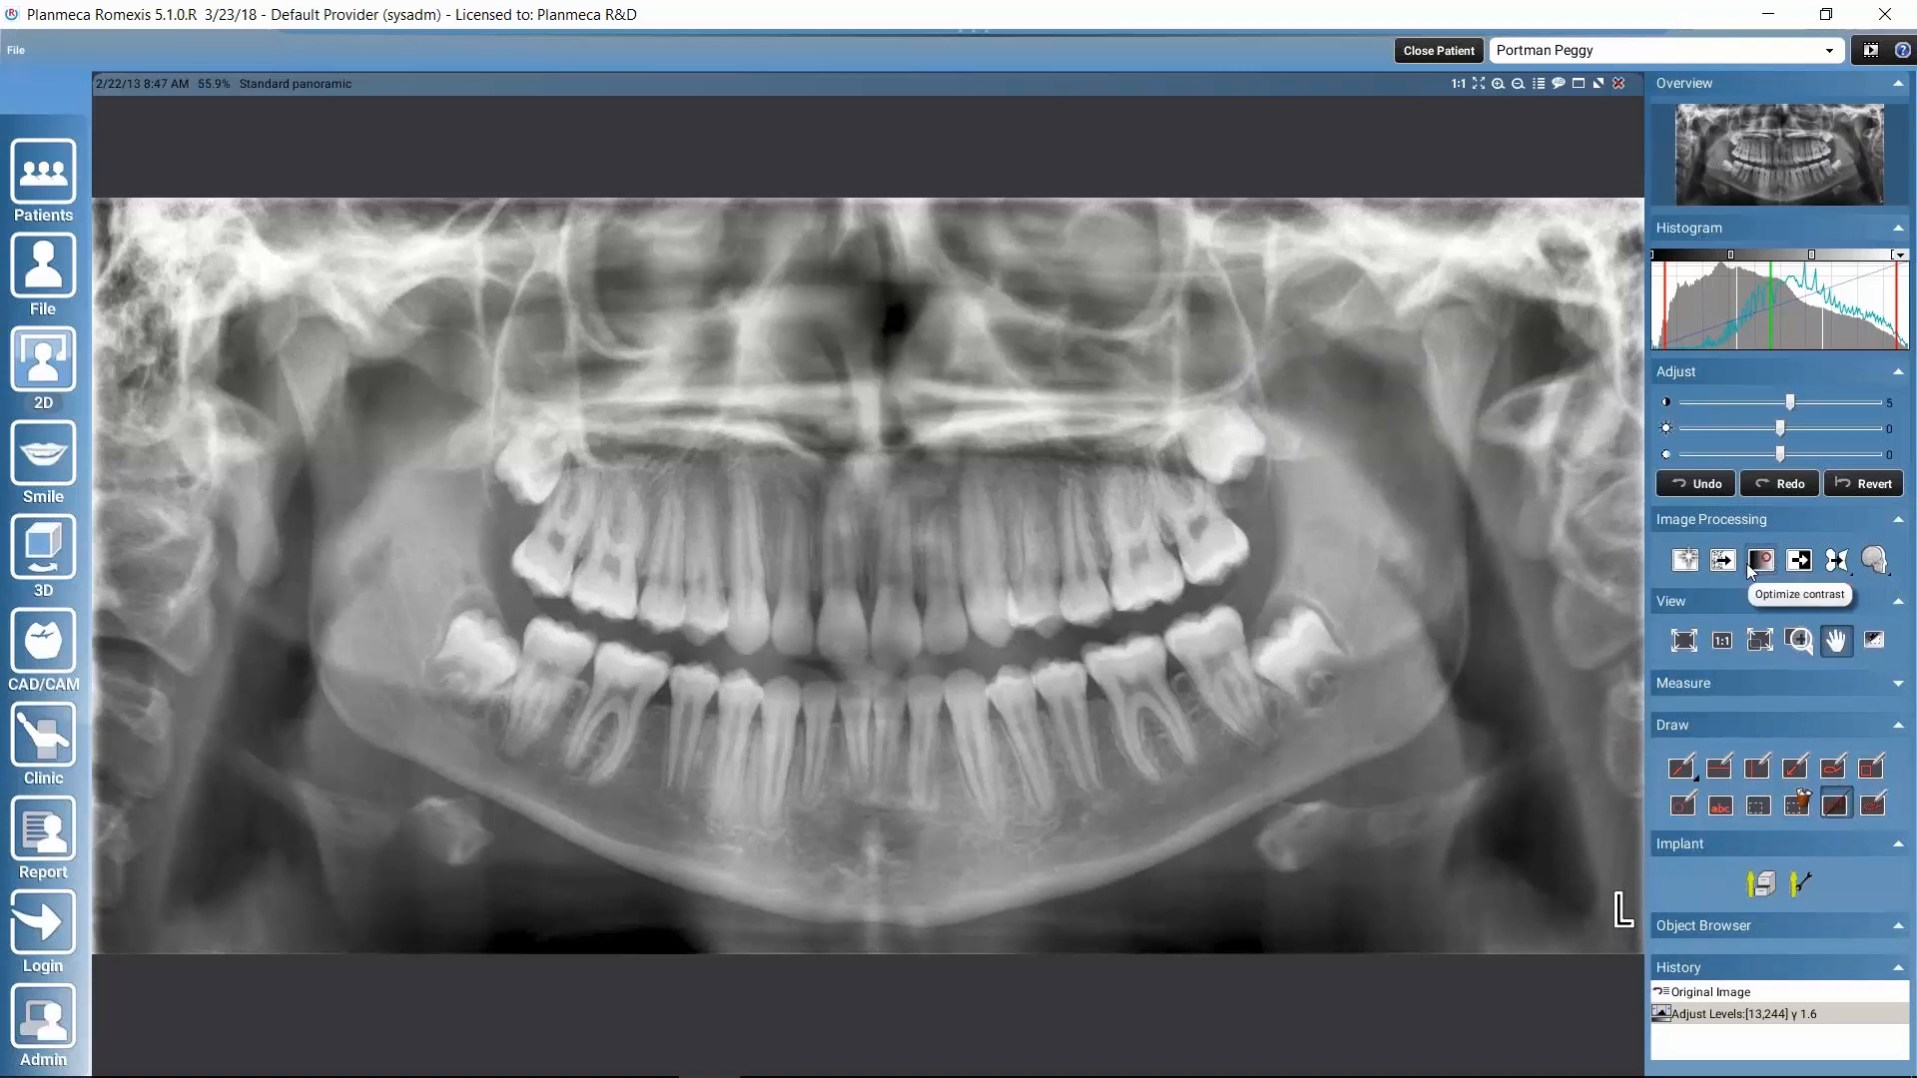
pyautogui.click(1798, 562)
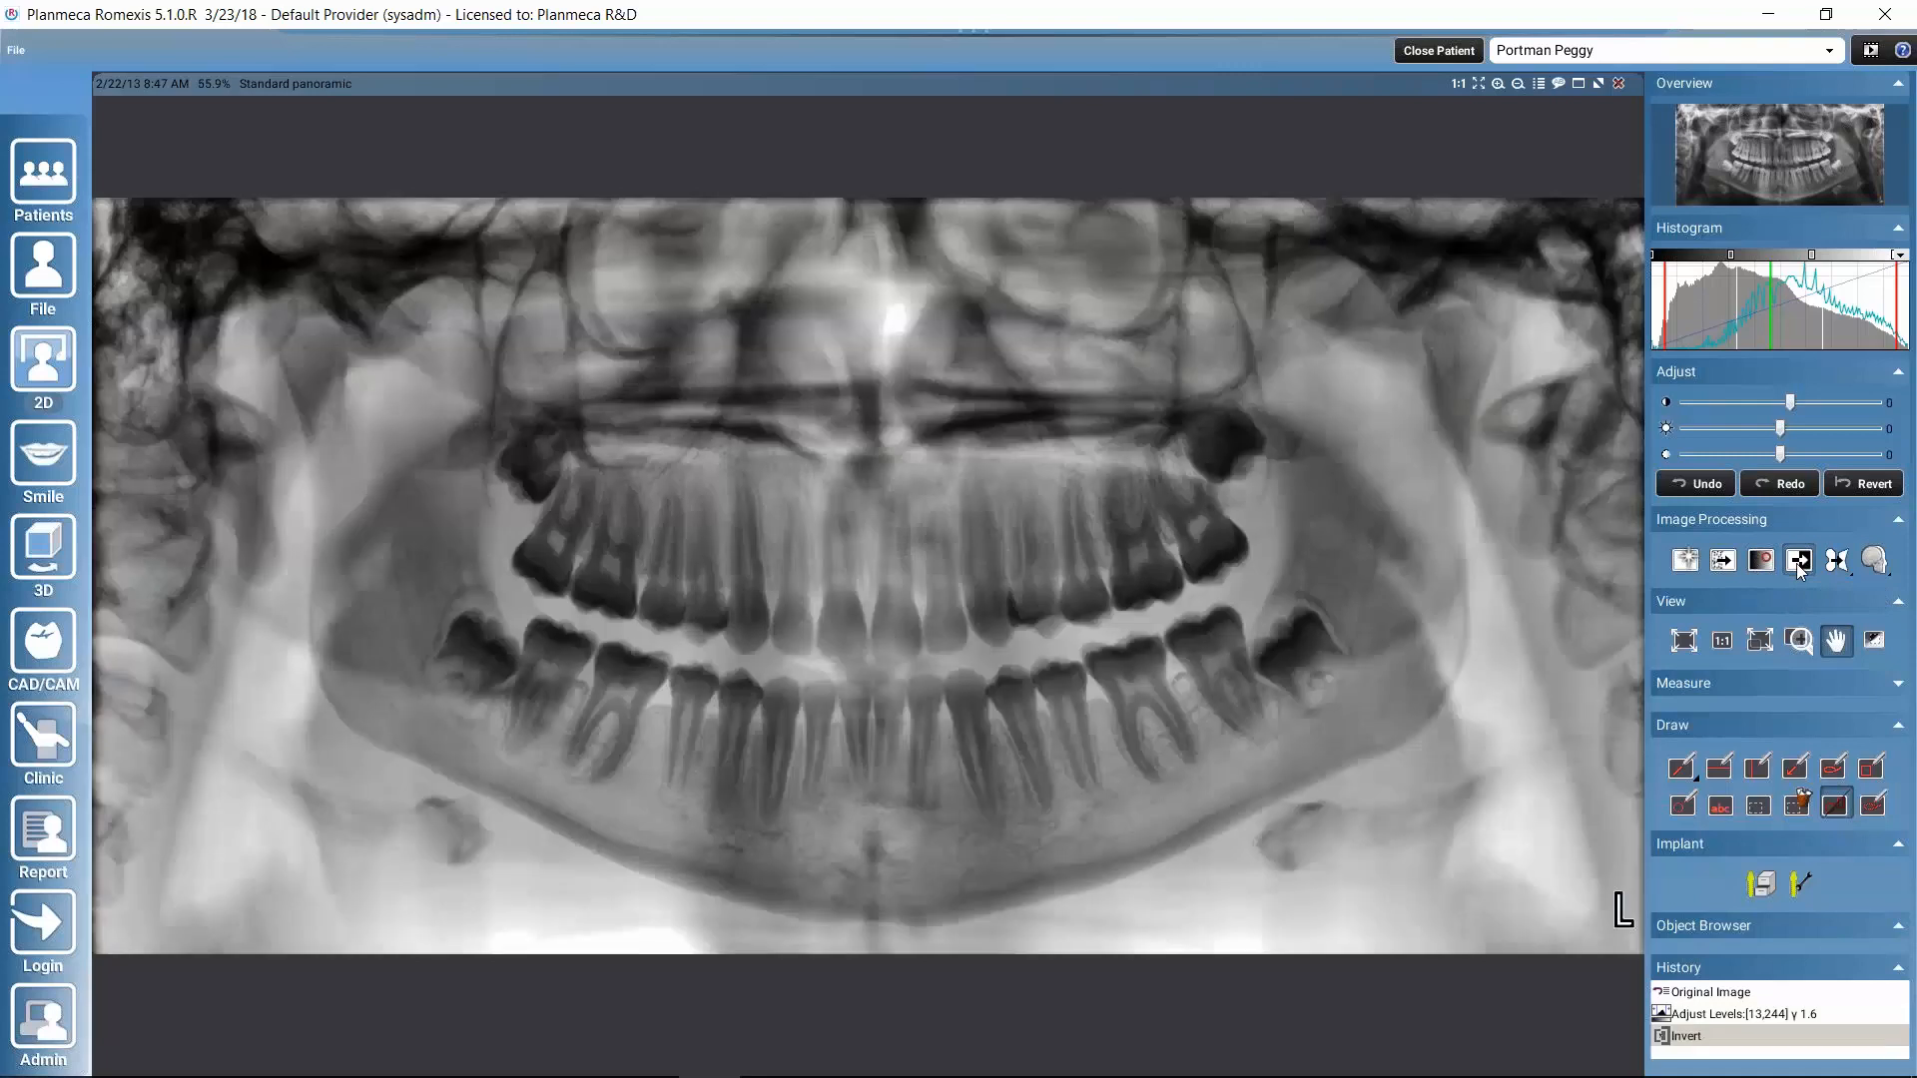
pyautogui.click(1797, 562)
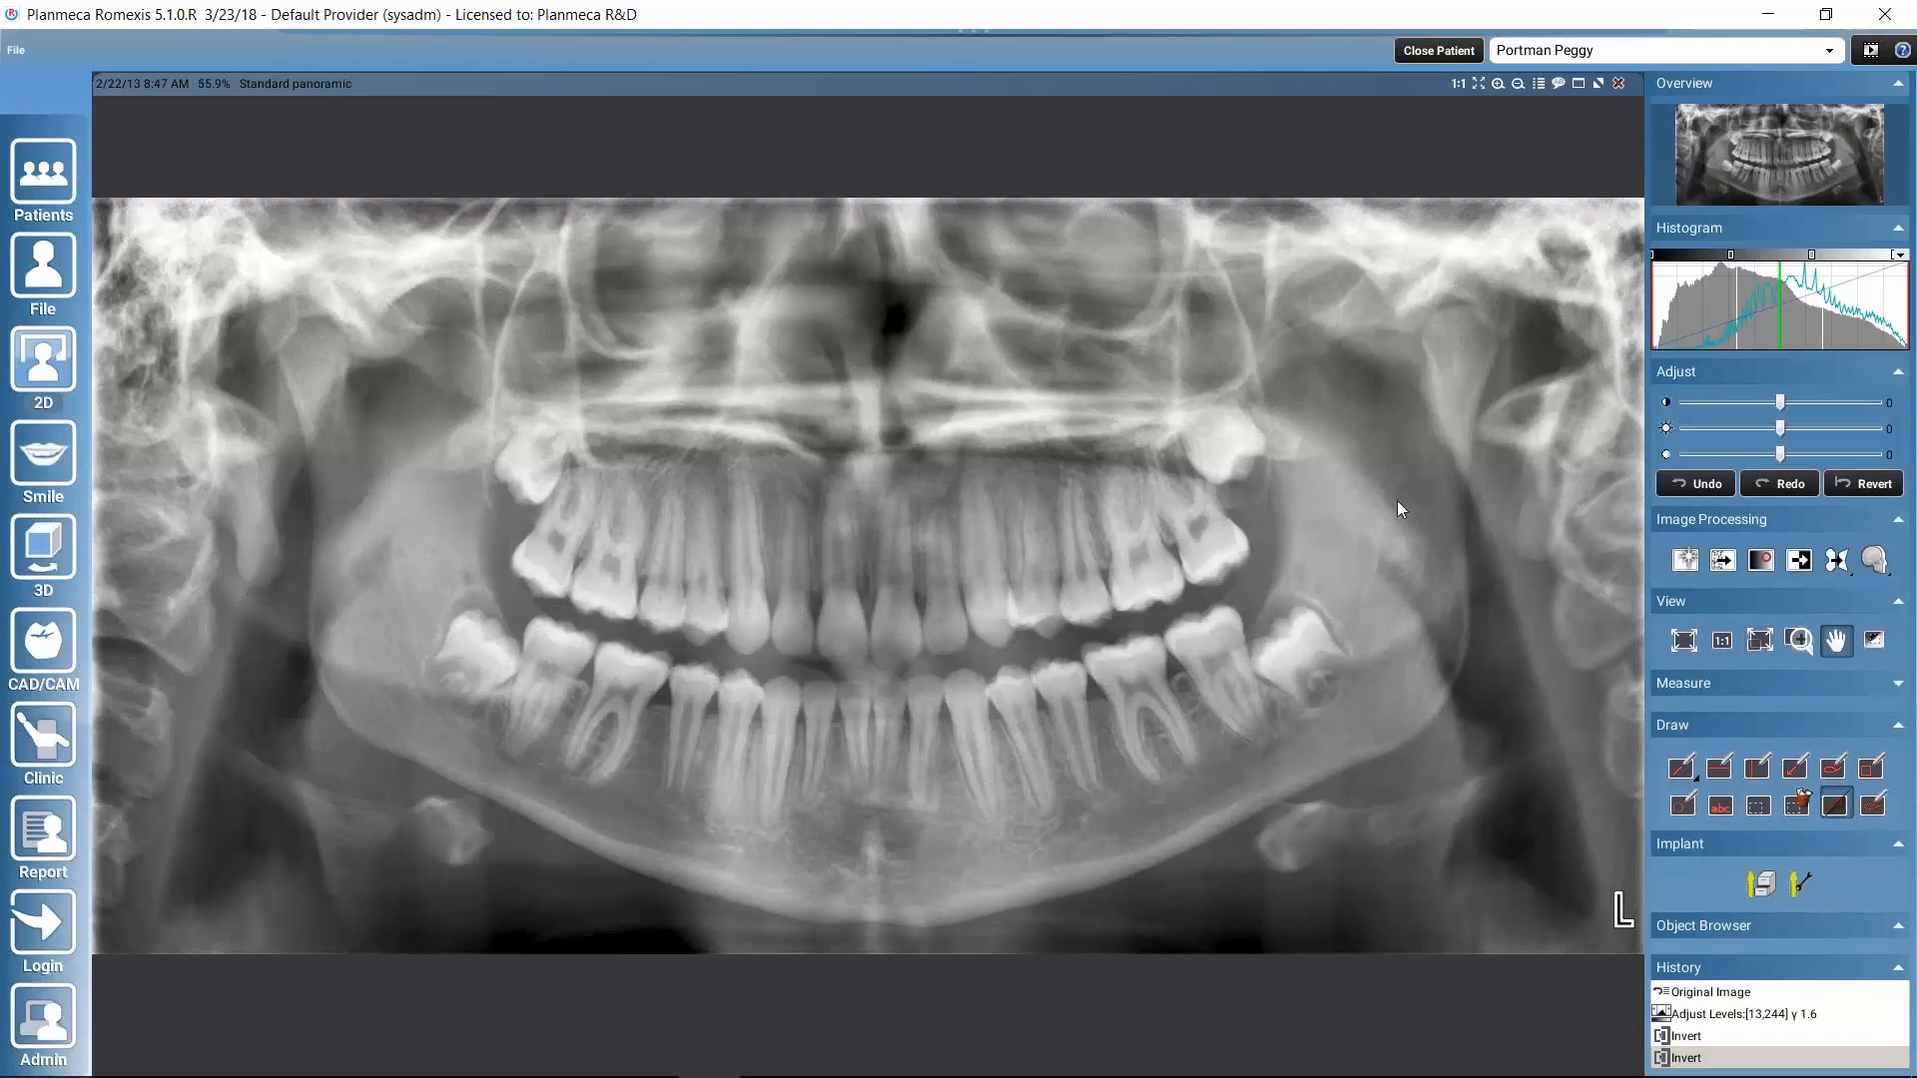
# Examine the teeth and jaw areas with the magnifying glass, cycling through modes such as Equalize, and turn it off
pyautogui.click(1799, 641)
pyautogui.moveTo(477, 390); pyautogui.dragTo(1477, 617)
pyautogui.scroll(-3, 504, 597)
pyautogui.moveTo(1052, 561); pyautogui.dragTo(1421, 397)
pyautogui.moveTo(755, 473); pyautogui.dragTo(577, 537)
pyautogui.click(507, 699)
pyautogui.click(584, 511)
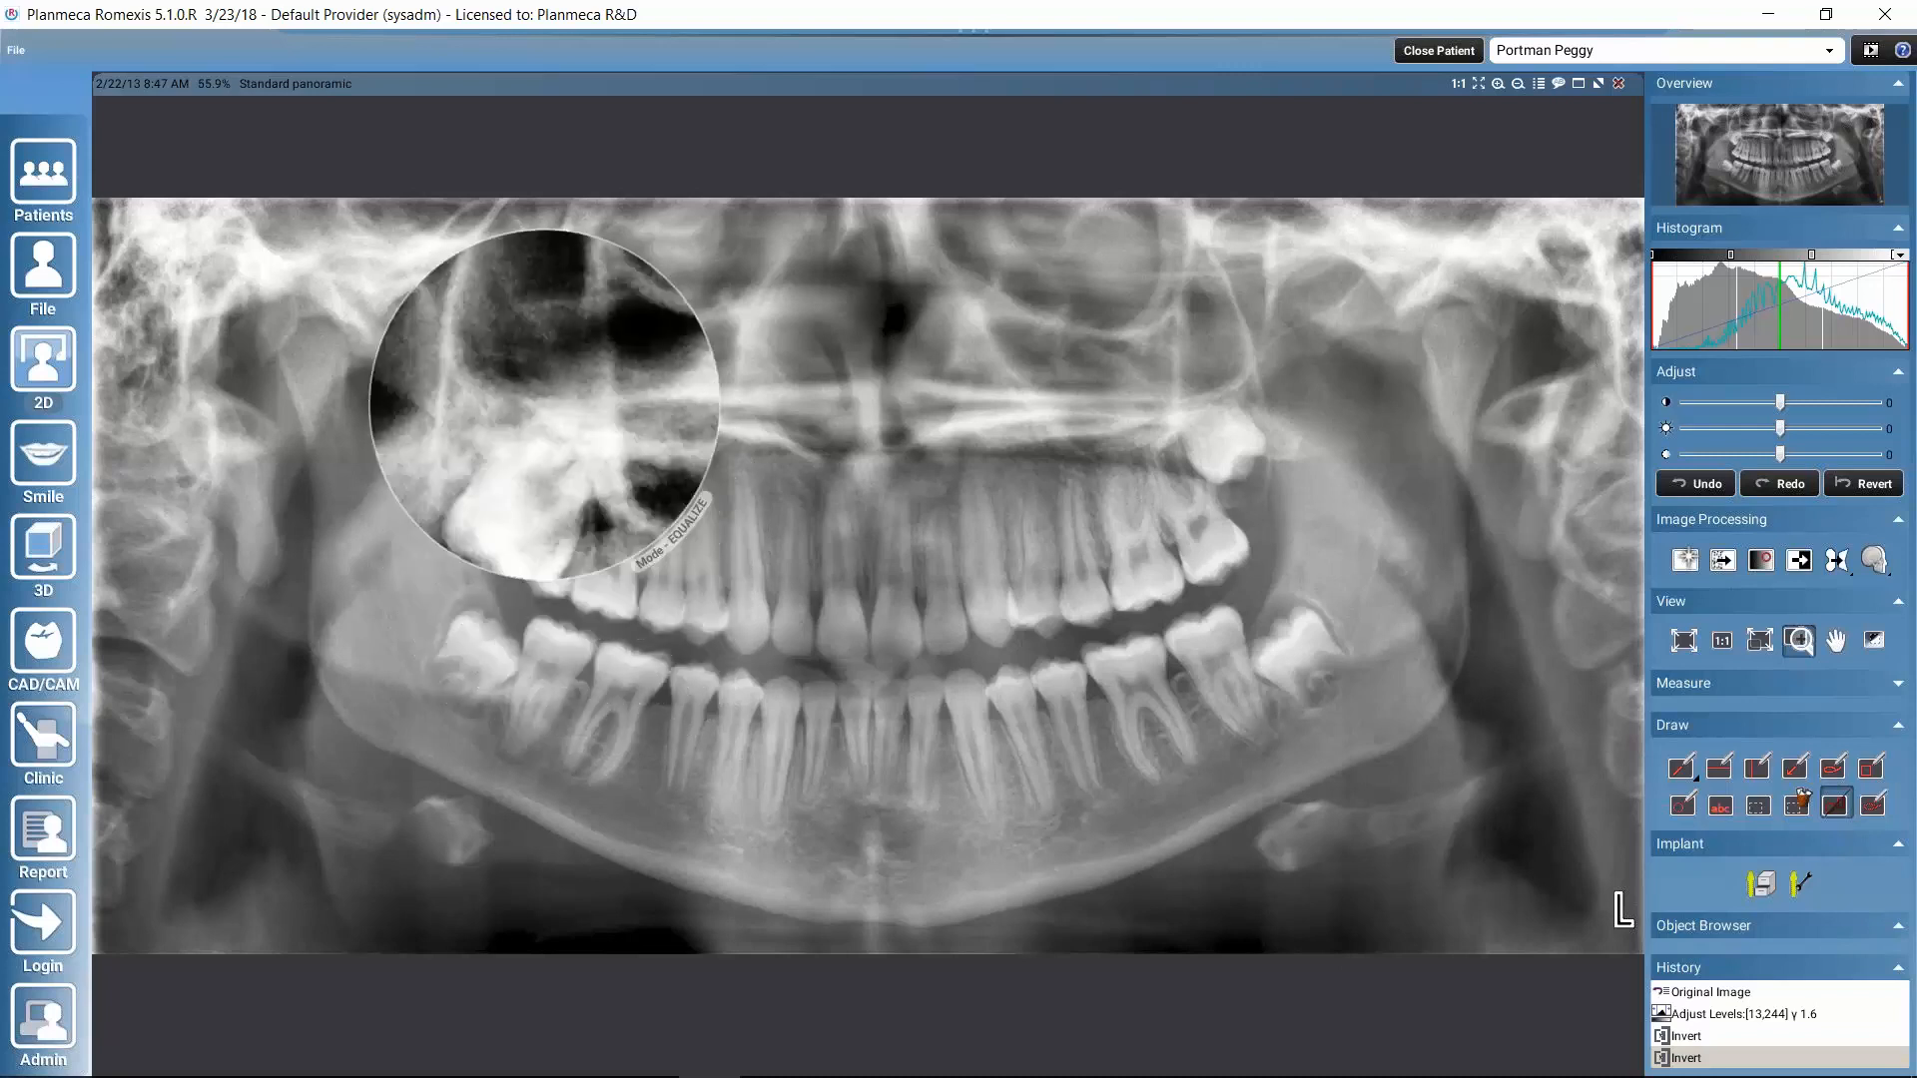
pyautogui.moveTo(492, 444); pyautogui.dragTo(477, 775)
pyautogui.click(533, 484)
pyautogui.click(429, 793)
pyautogui.click(560, 713)
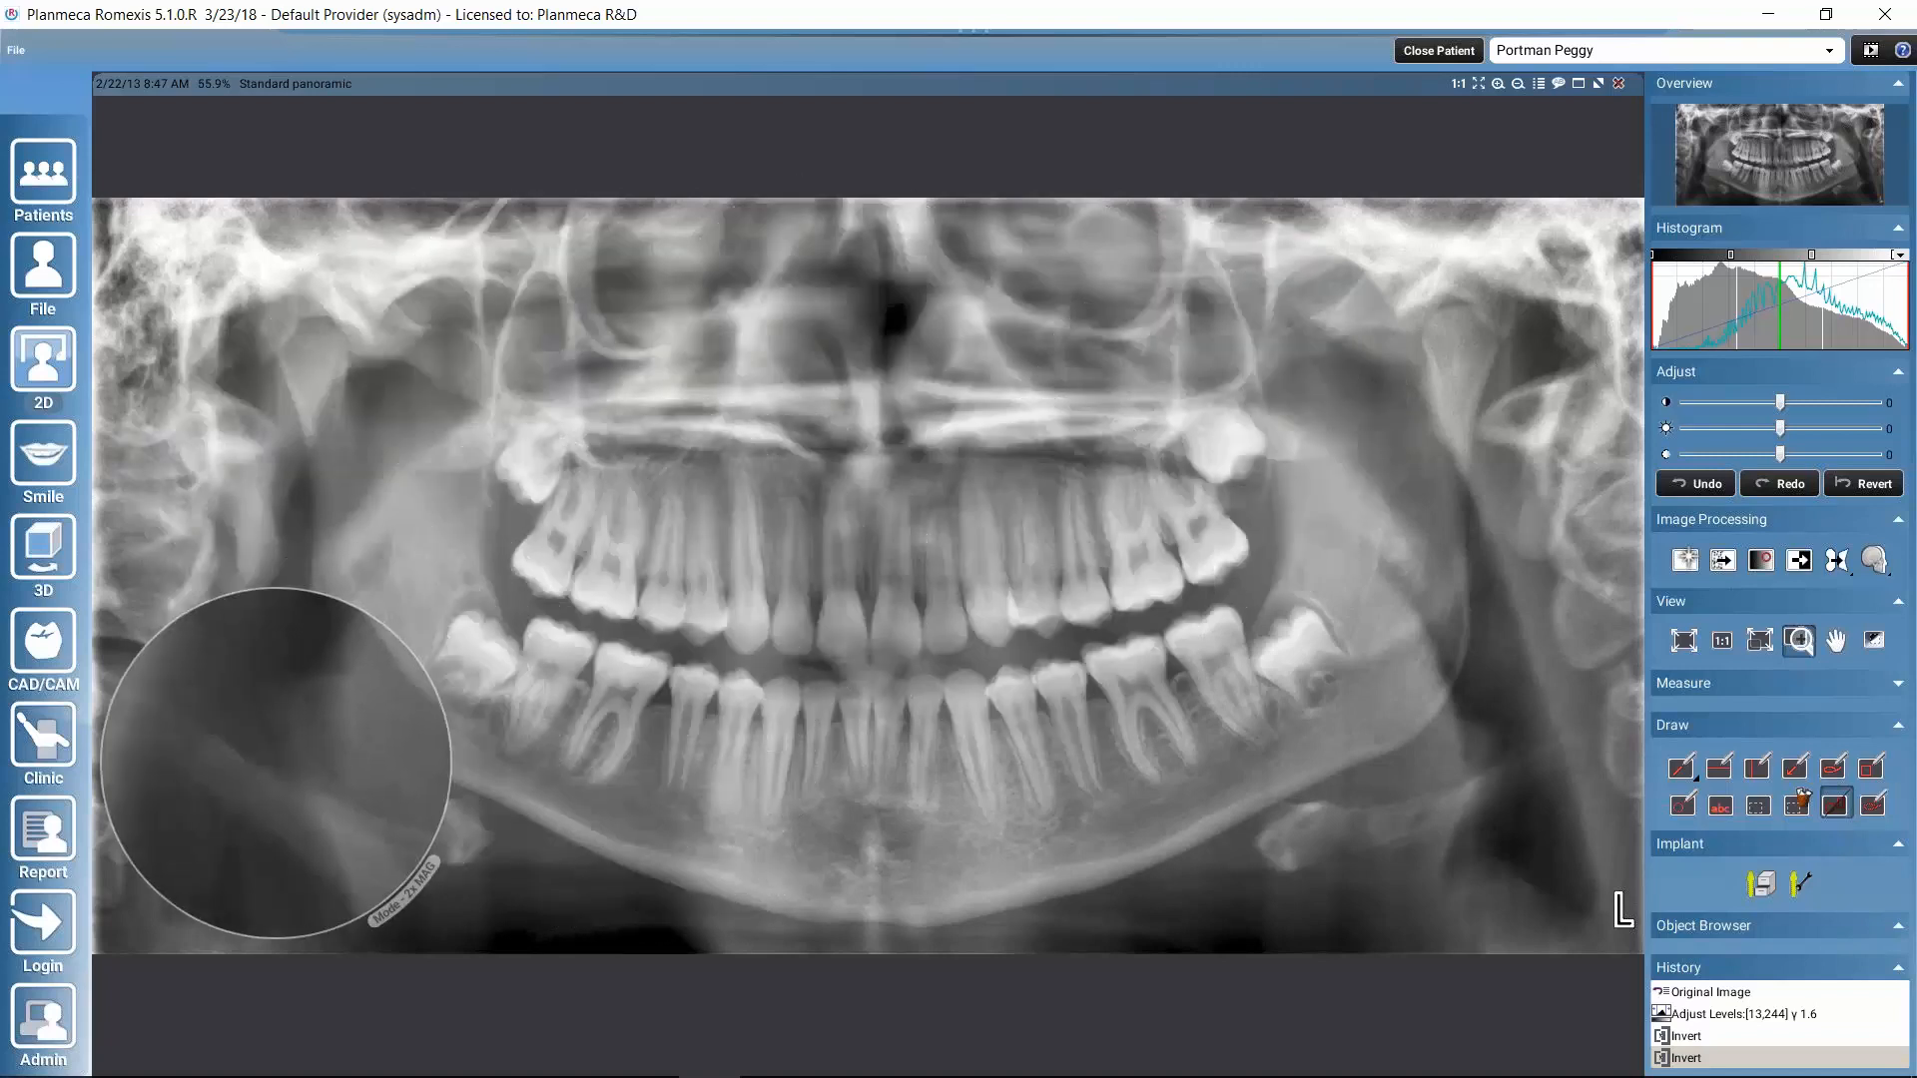
pyautogui.click(1805, 652)
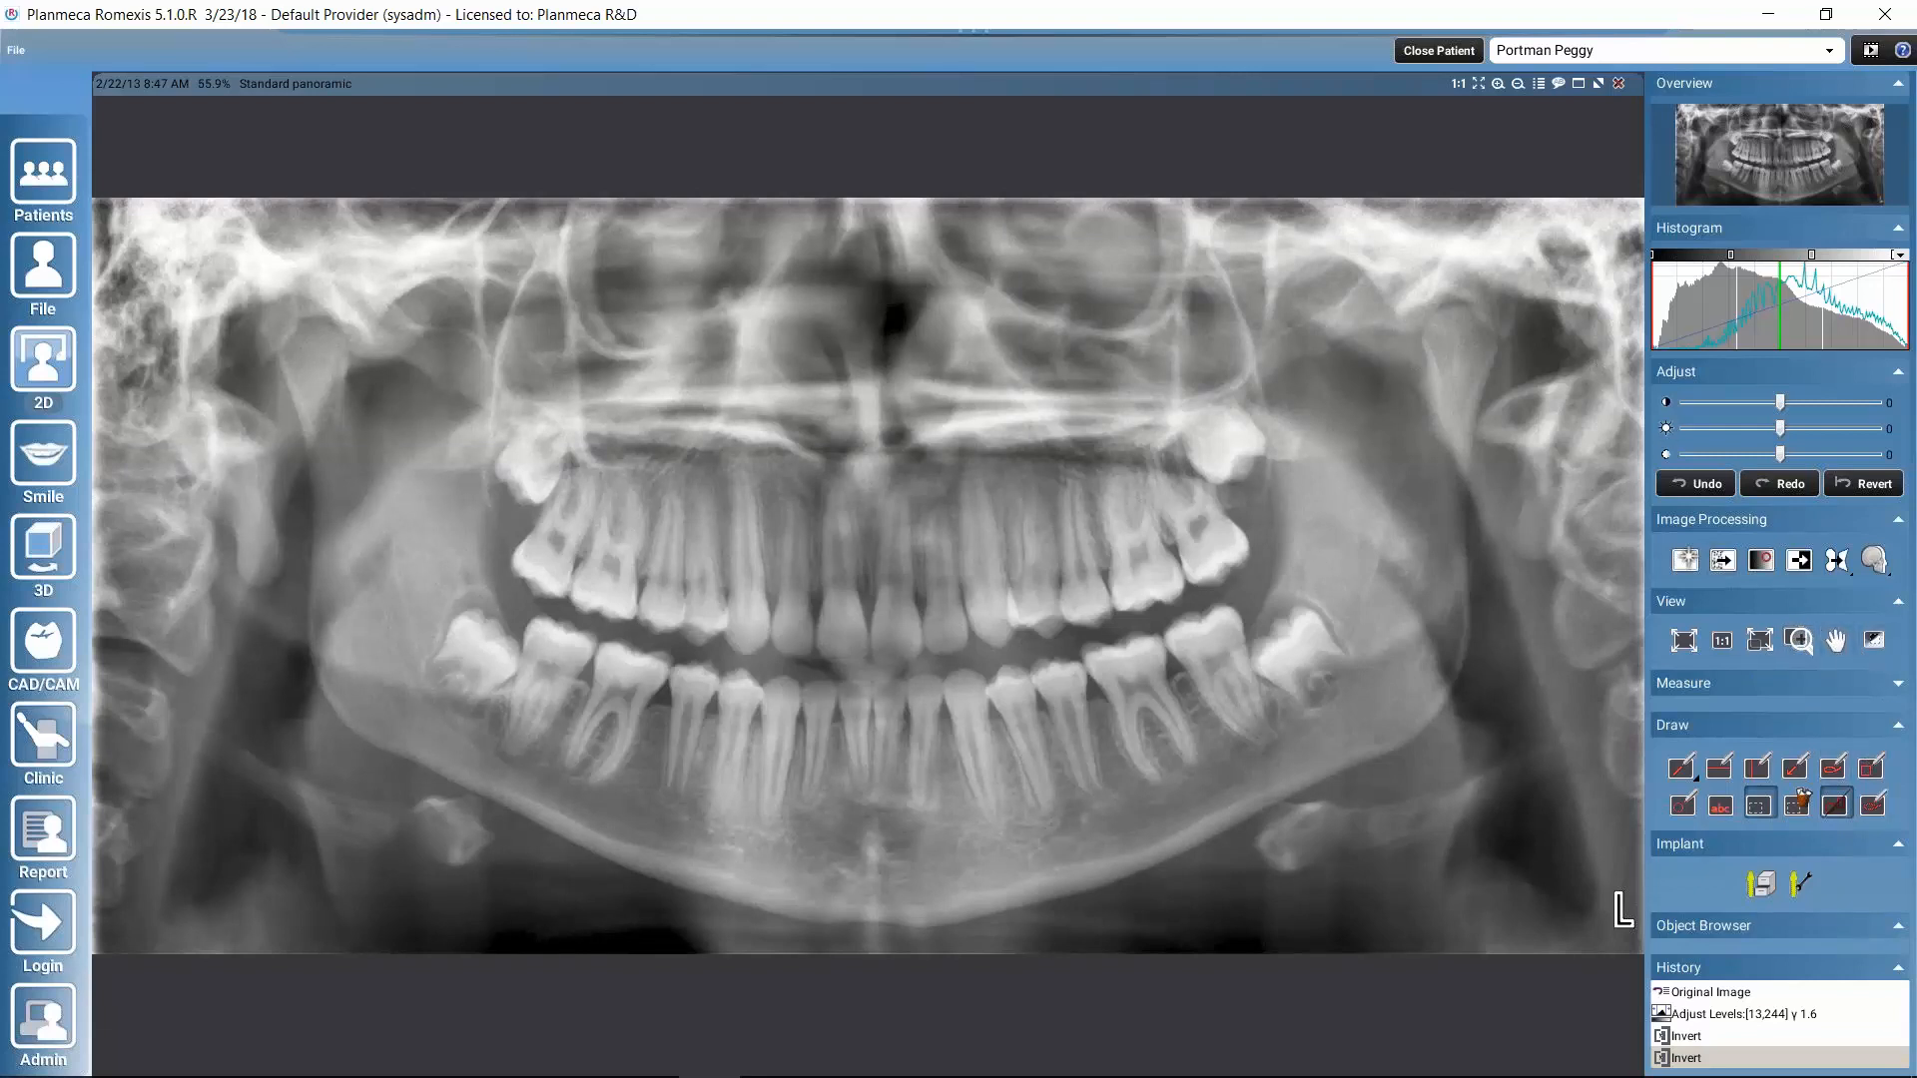
# Mark a rectangular region of interest around the patient's lower right molars and fine-tune its levels to [2,258] with gamma 1.0
pyautogui.click(1876, 644)
pyautogui.click(407, 567)
pyautogui.moveTo(439, 625); pyautogui.dragTo(670, 799)
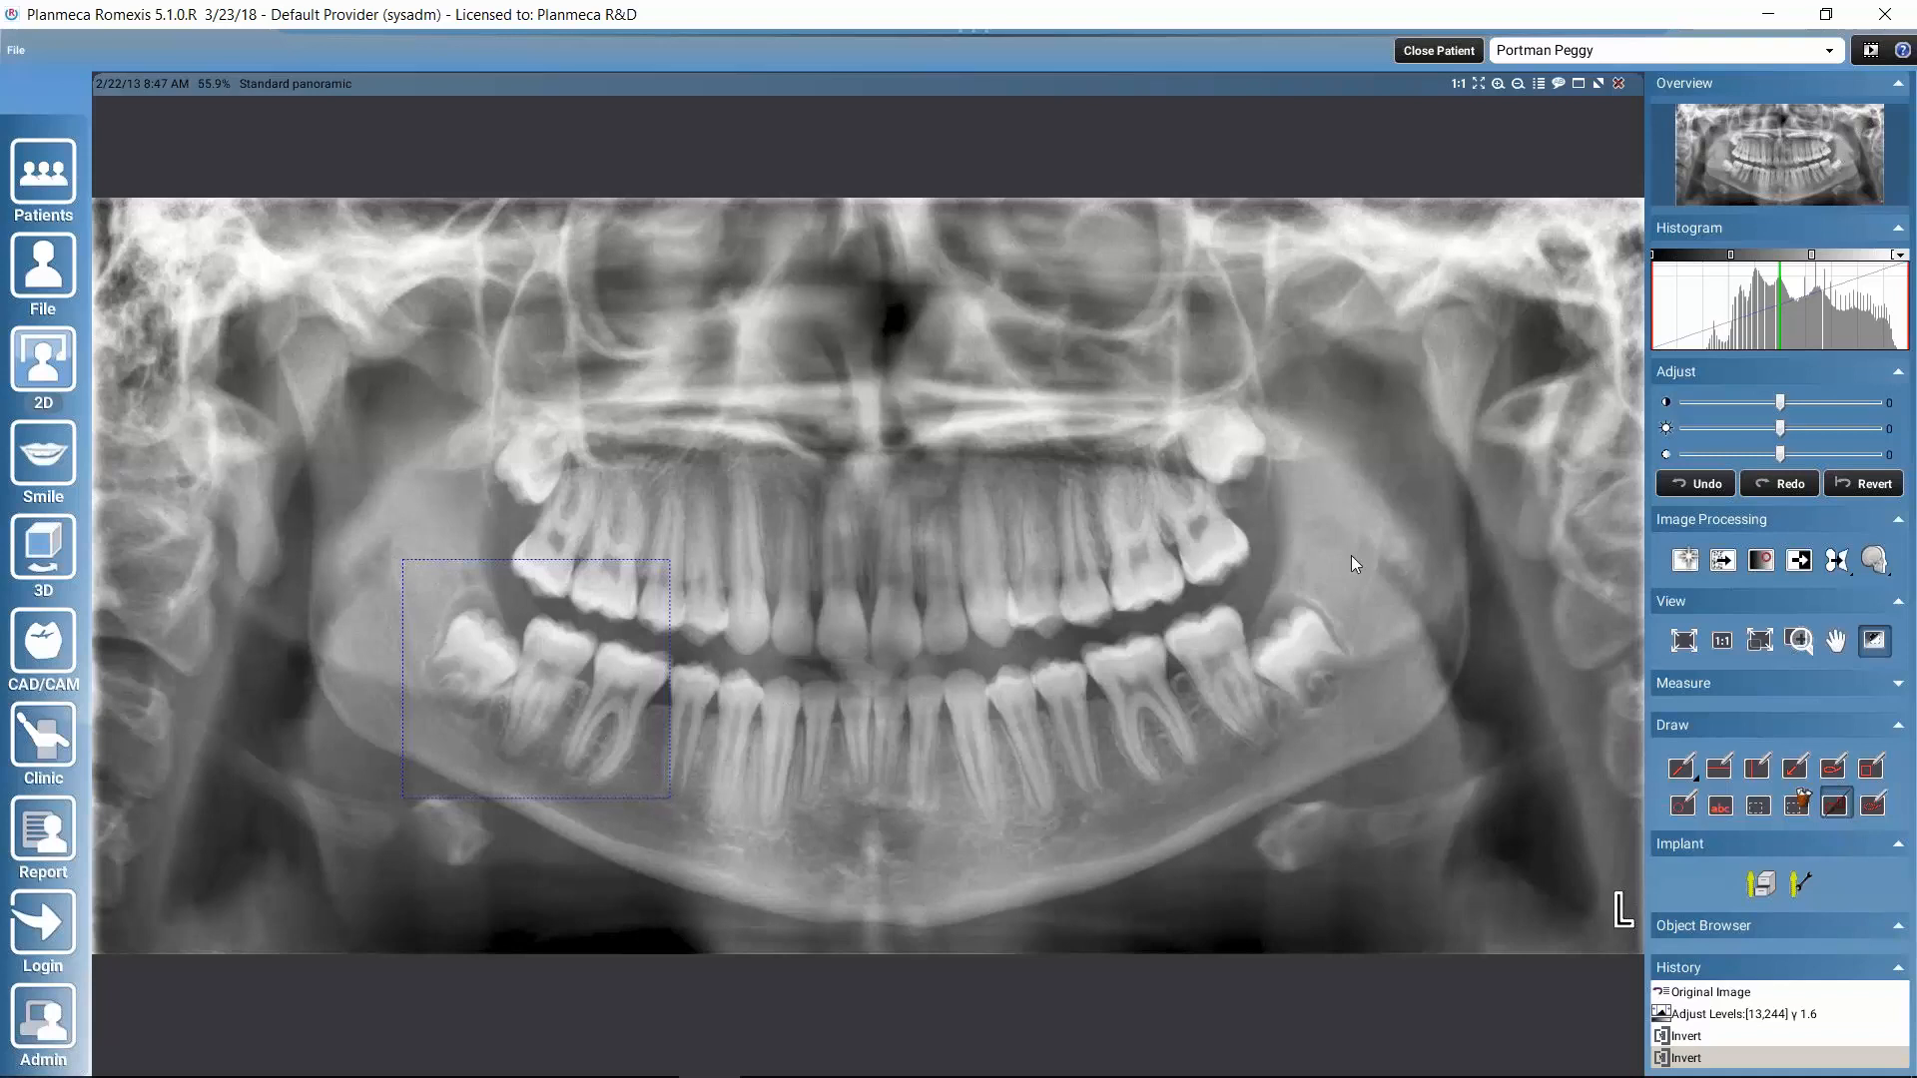
pyautogui.moveTo(1783, 403)
pyautogui.mouseDown()
pyautogui.moveTo(1859, 395)
pyautogui.moveTo(1783, 399)
pyautogui.mouseUp()
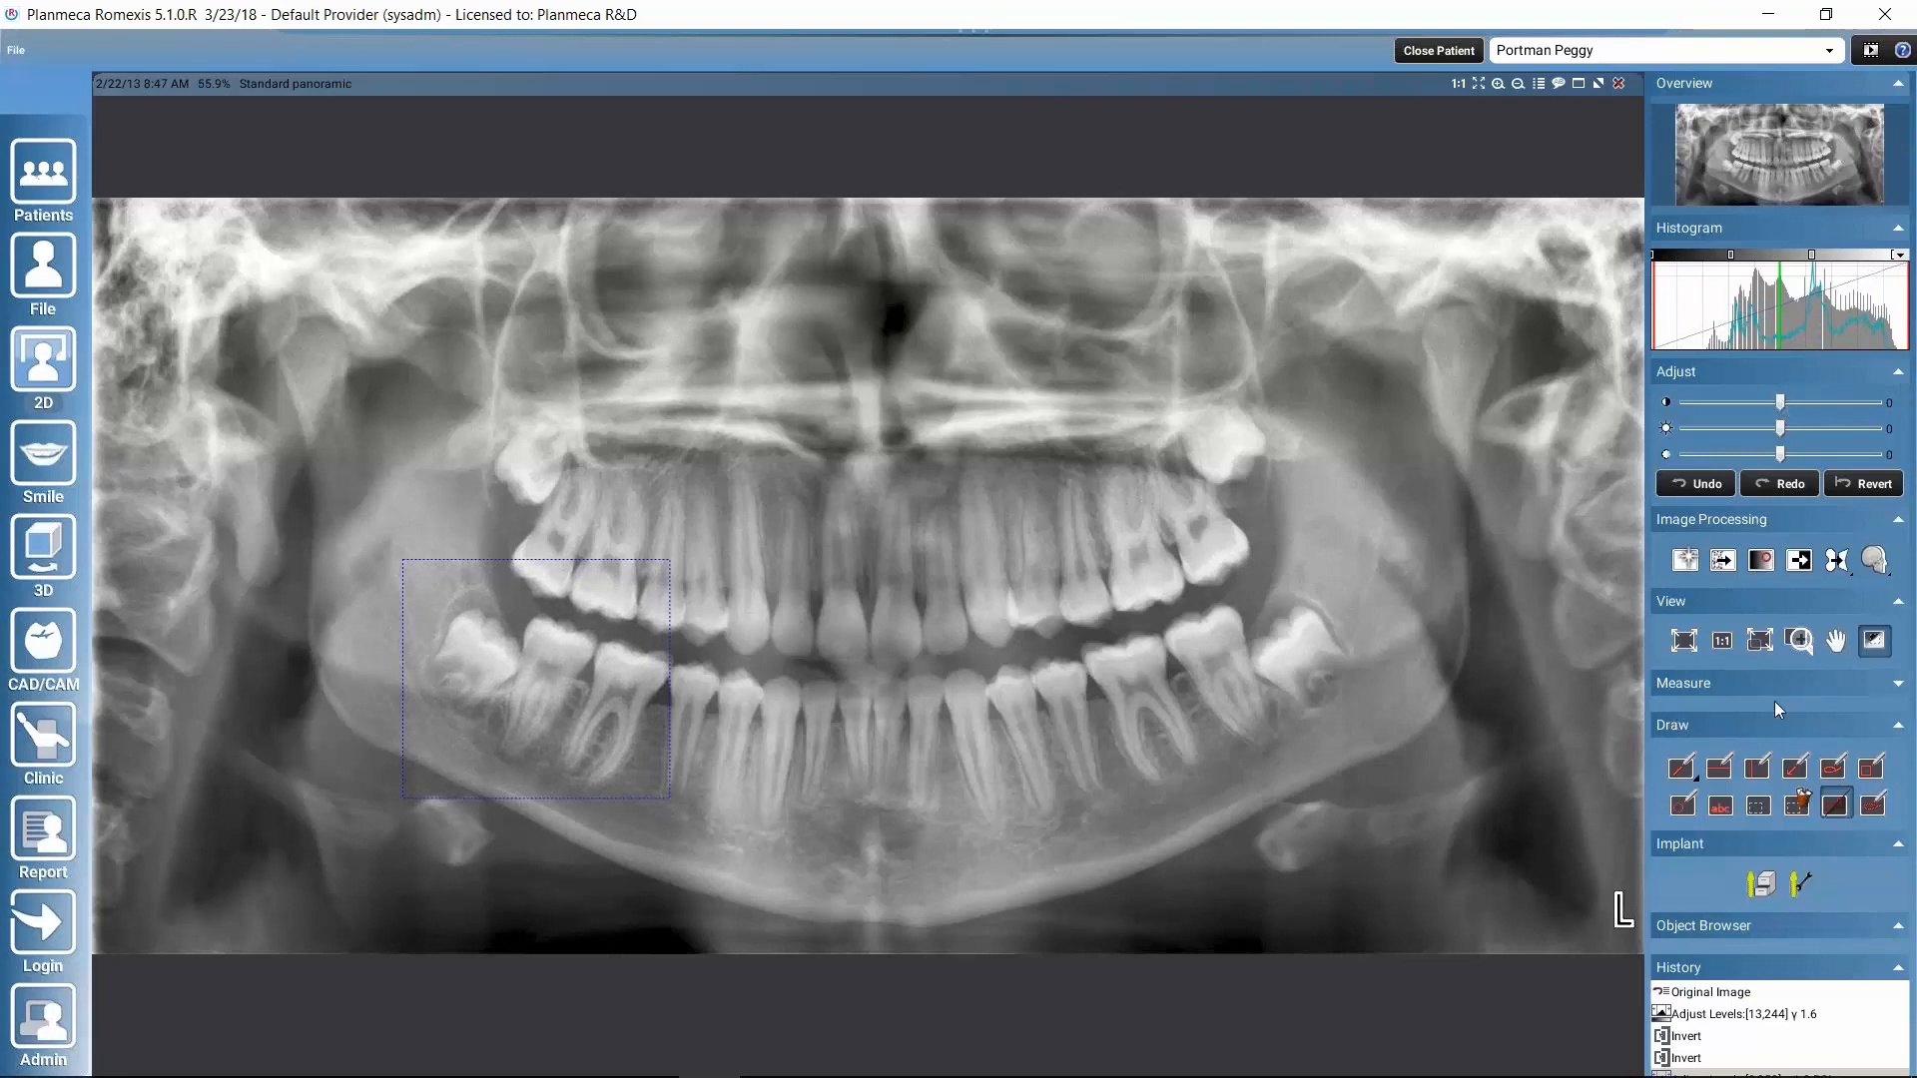
# Collapse the Image Processing tools, expand Measure, and calibrate the image with a 9.1 mm reference length across the patient's upper right central incisor
pyautogui.click(1896, 524)
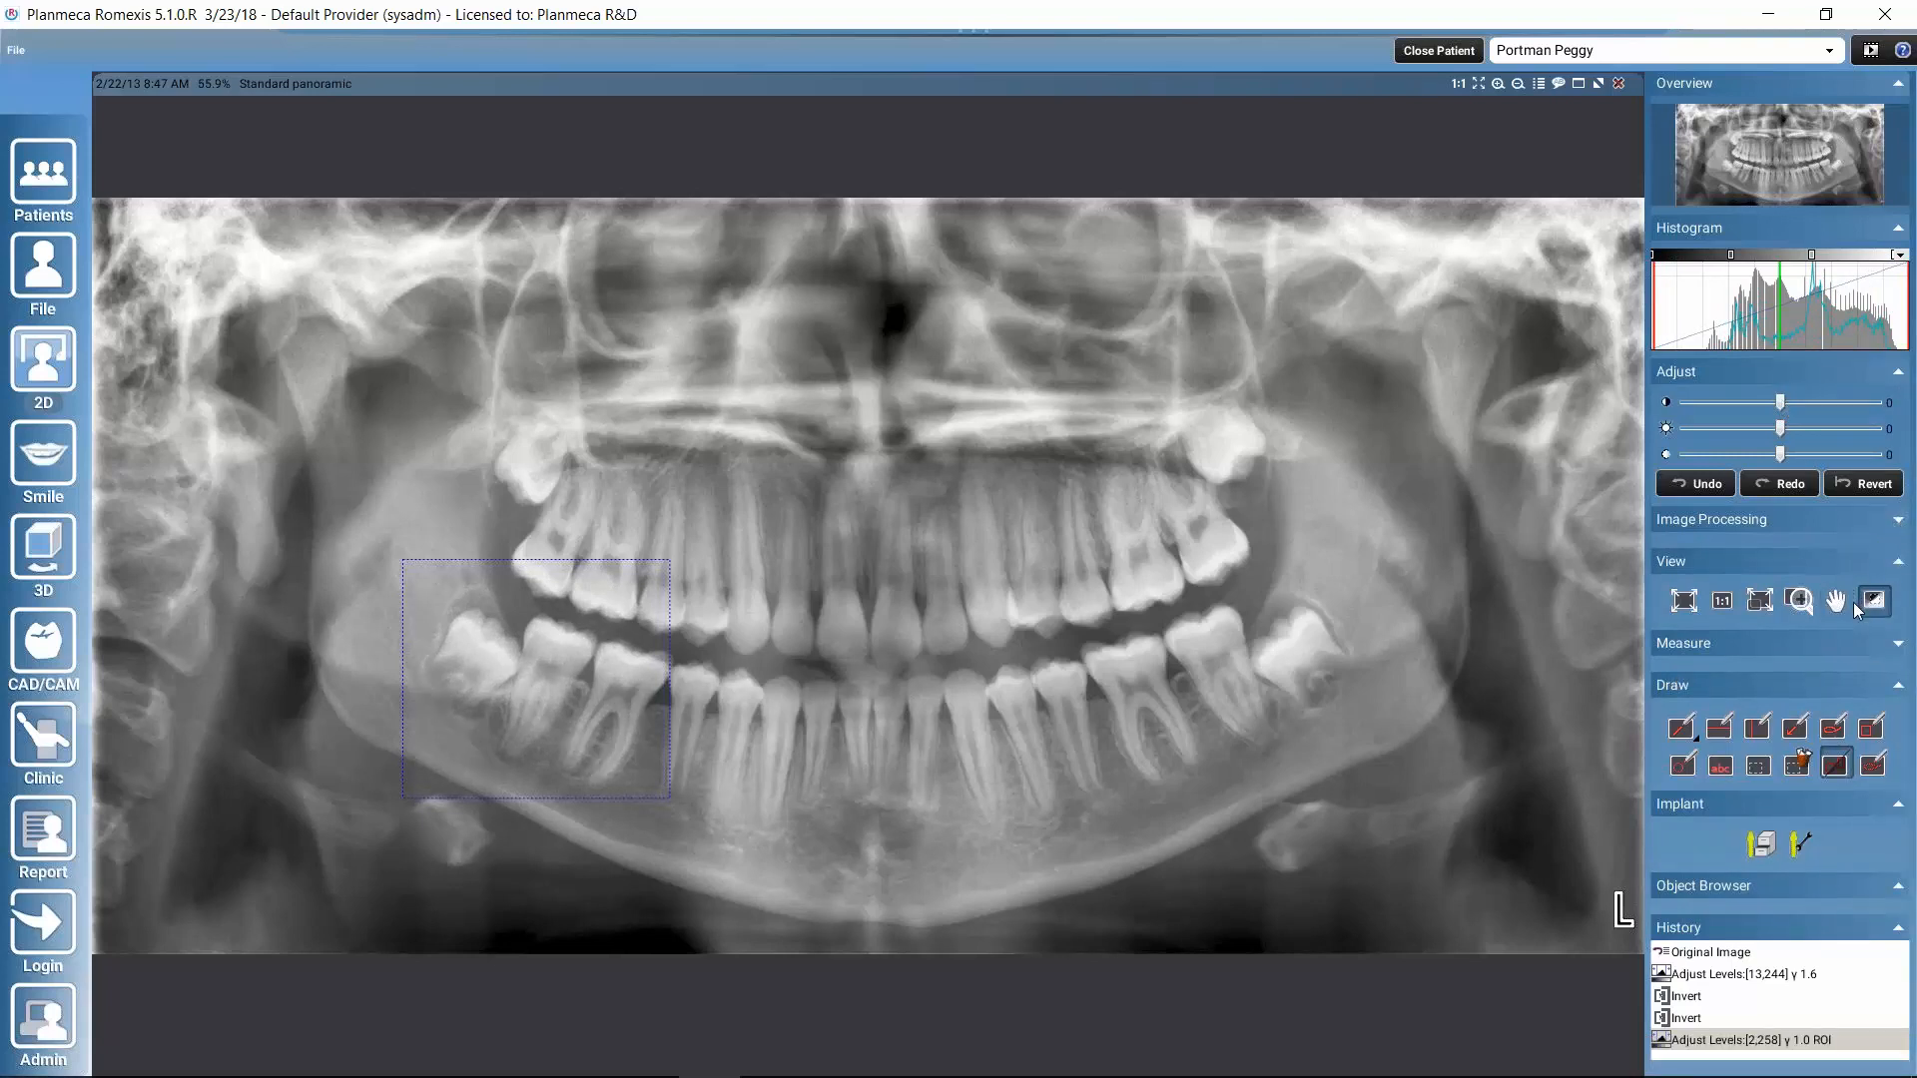
pyautogui.click(1898, 644)
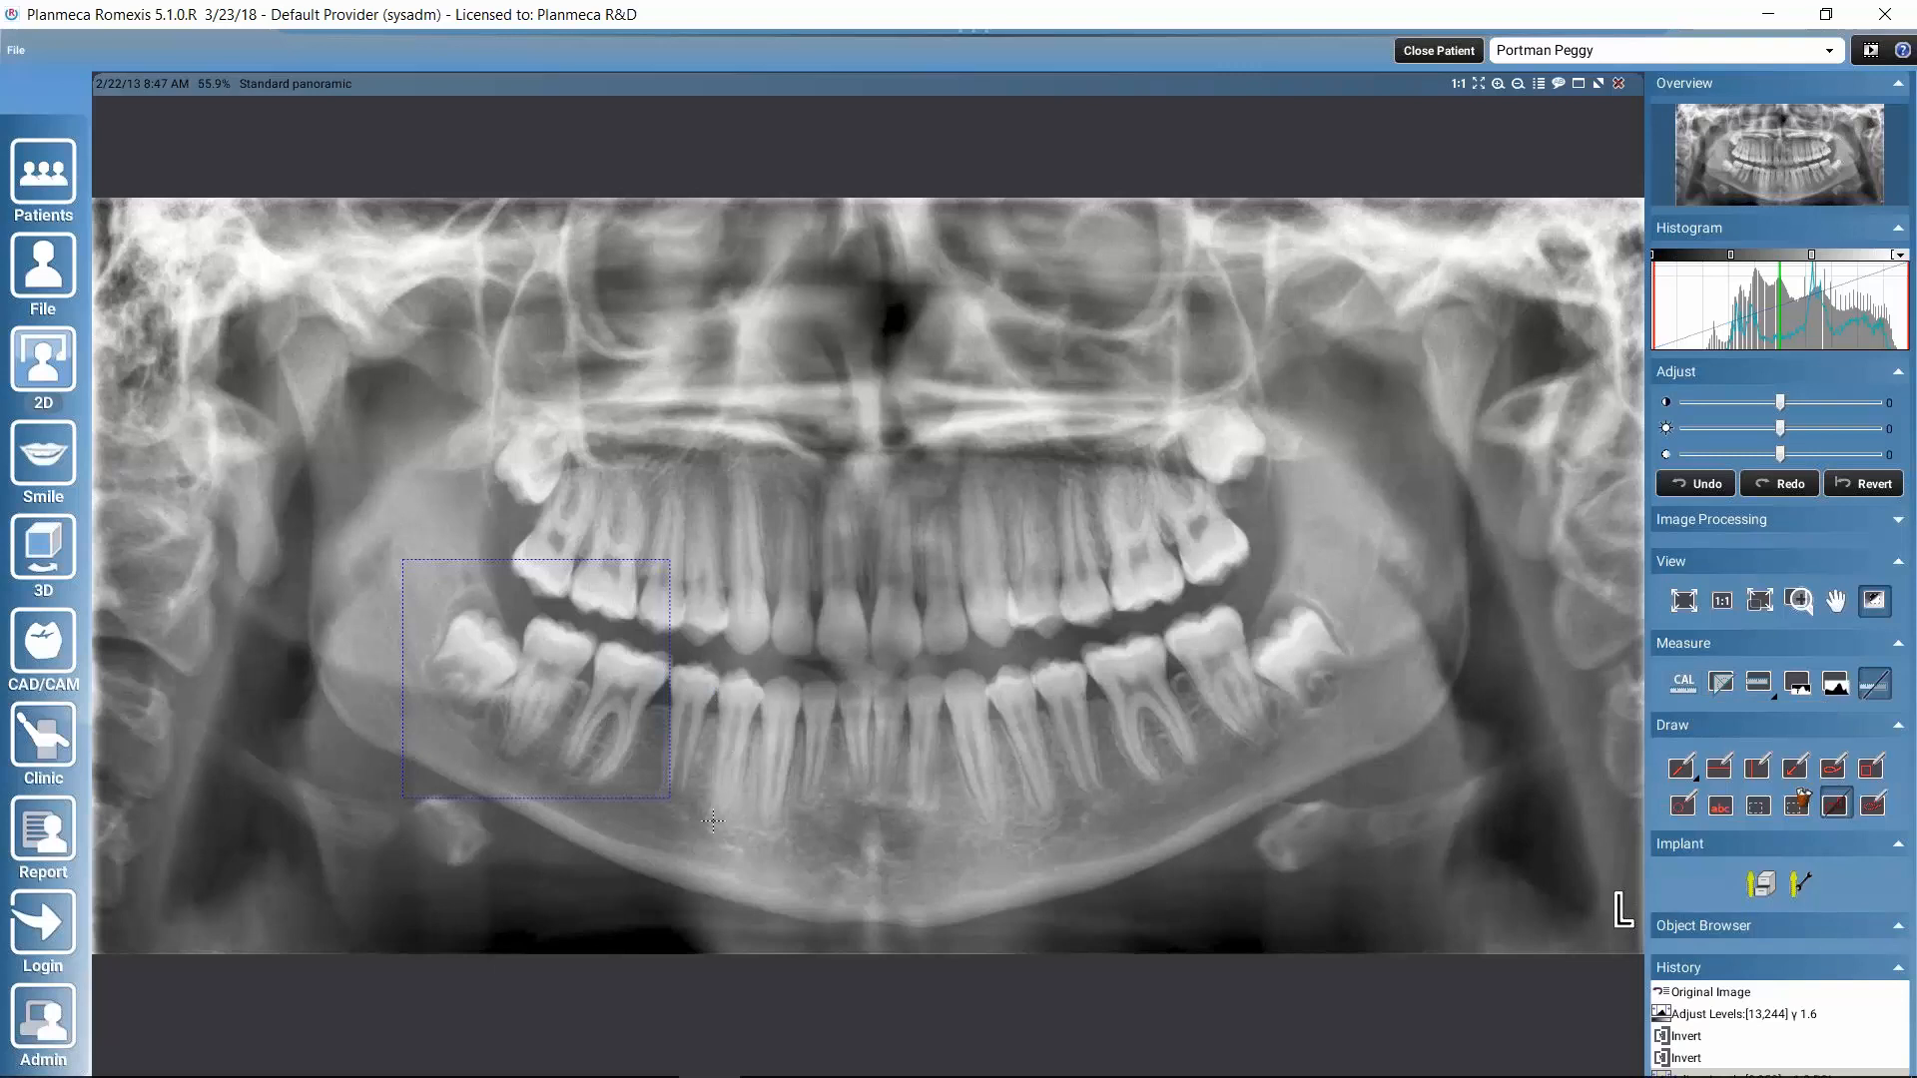
pyautogui.click(1684, 689)
pyautogui.click(816, 641)
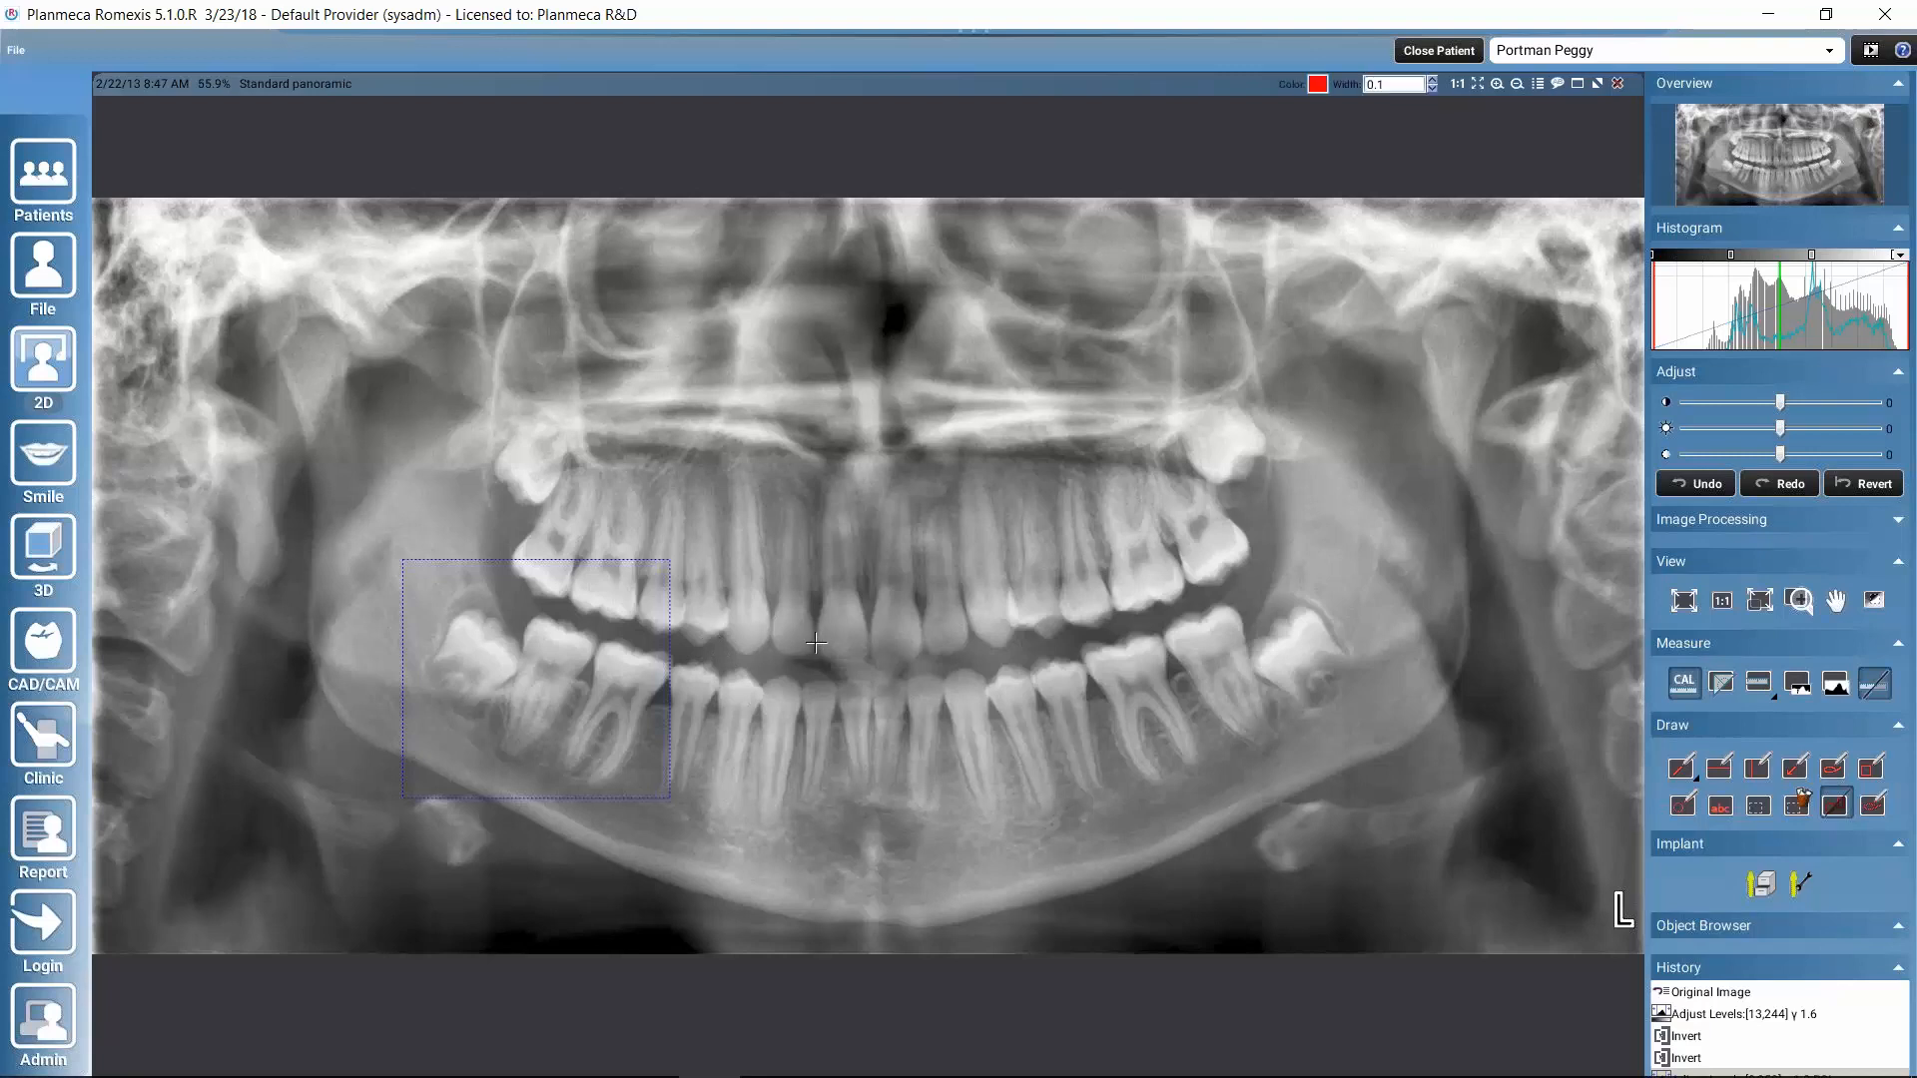
pyautogui.click(869, 648)
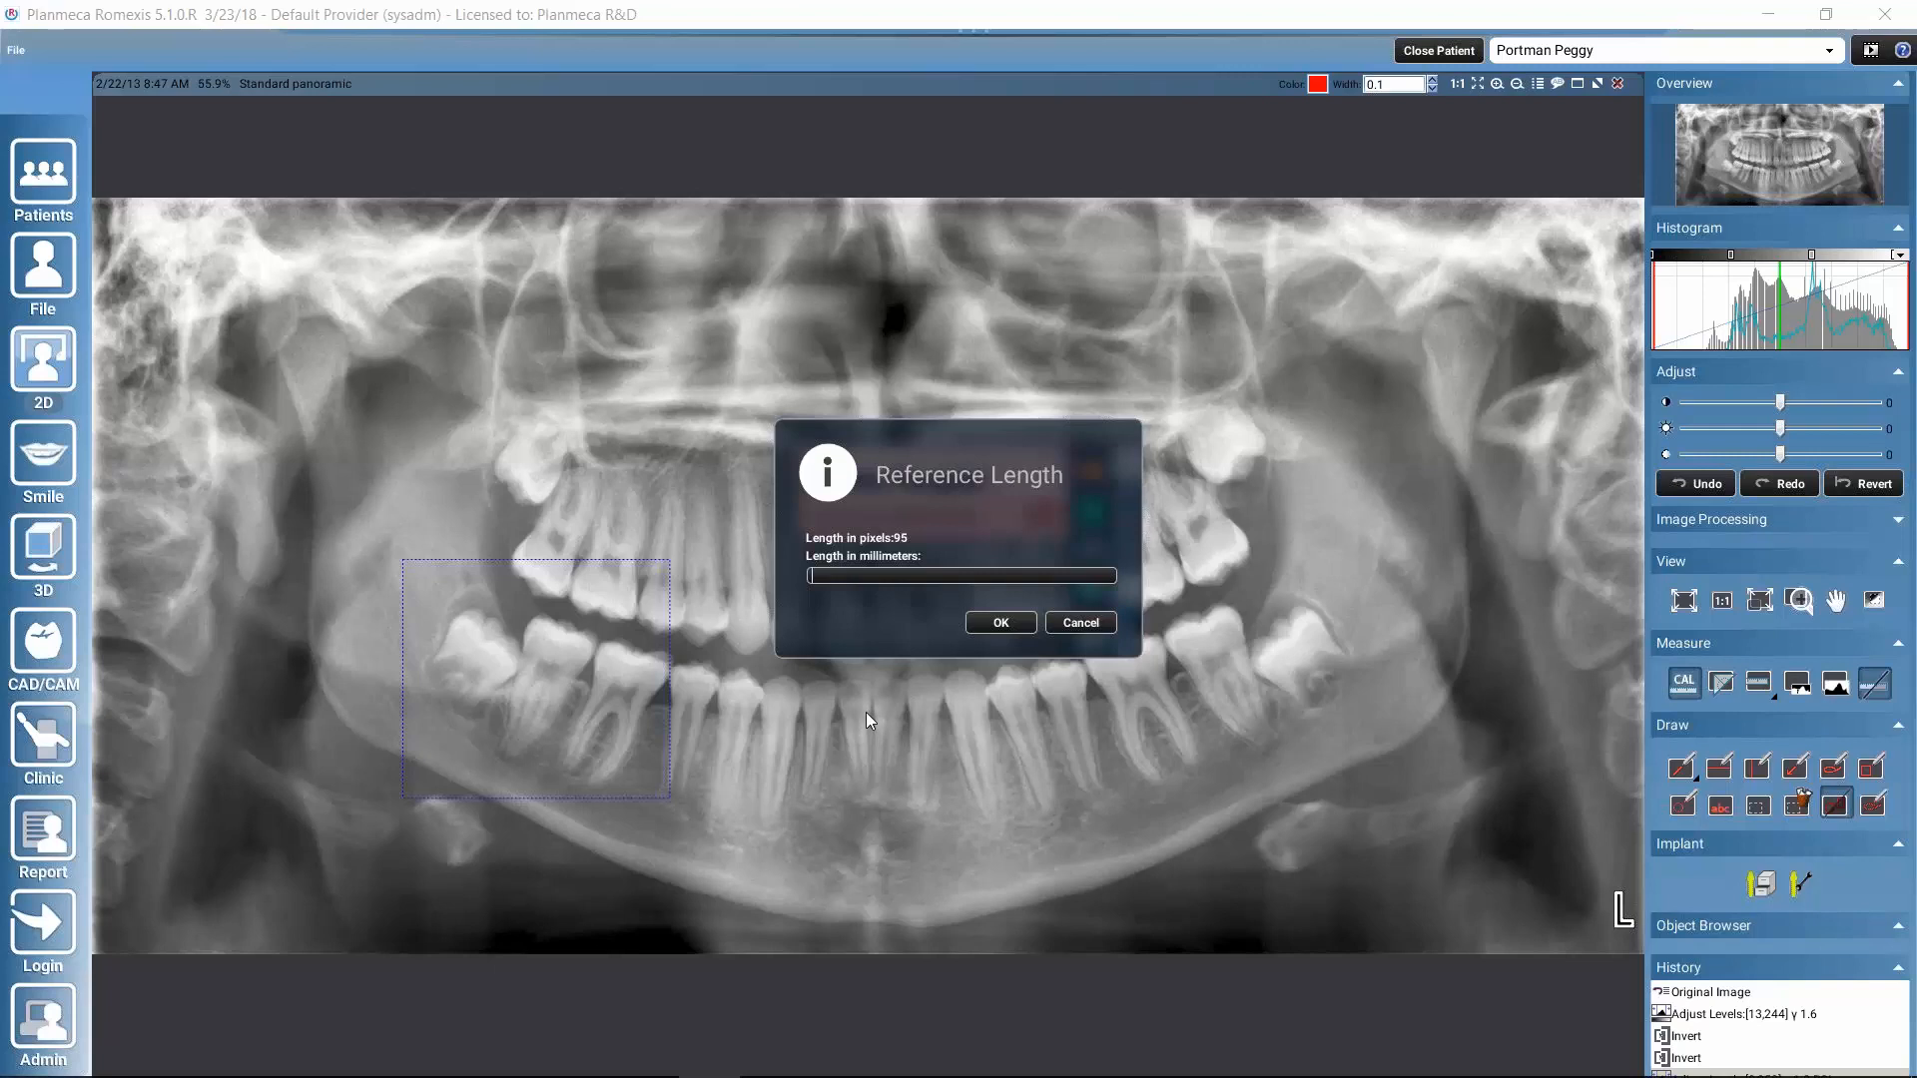
pyautogui.write('9.1')
pyautogui.click(1002, 623)
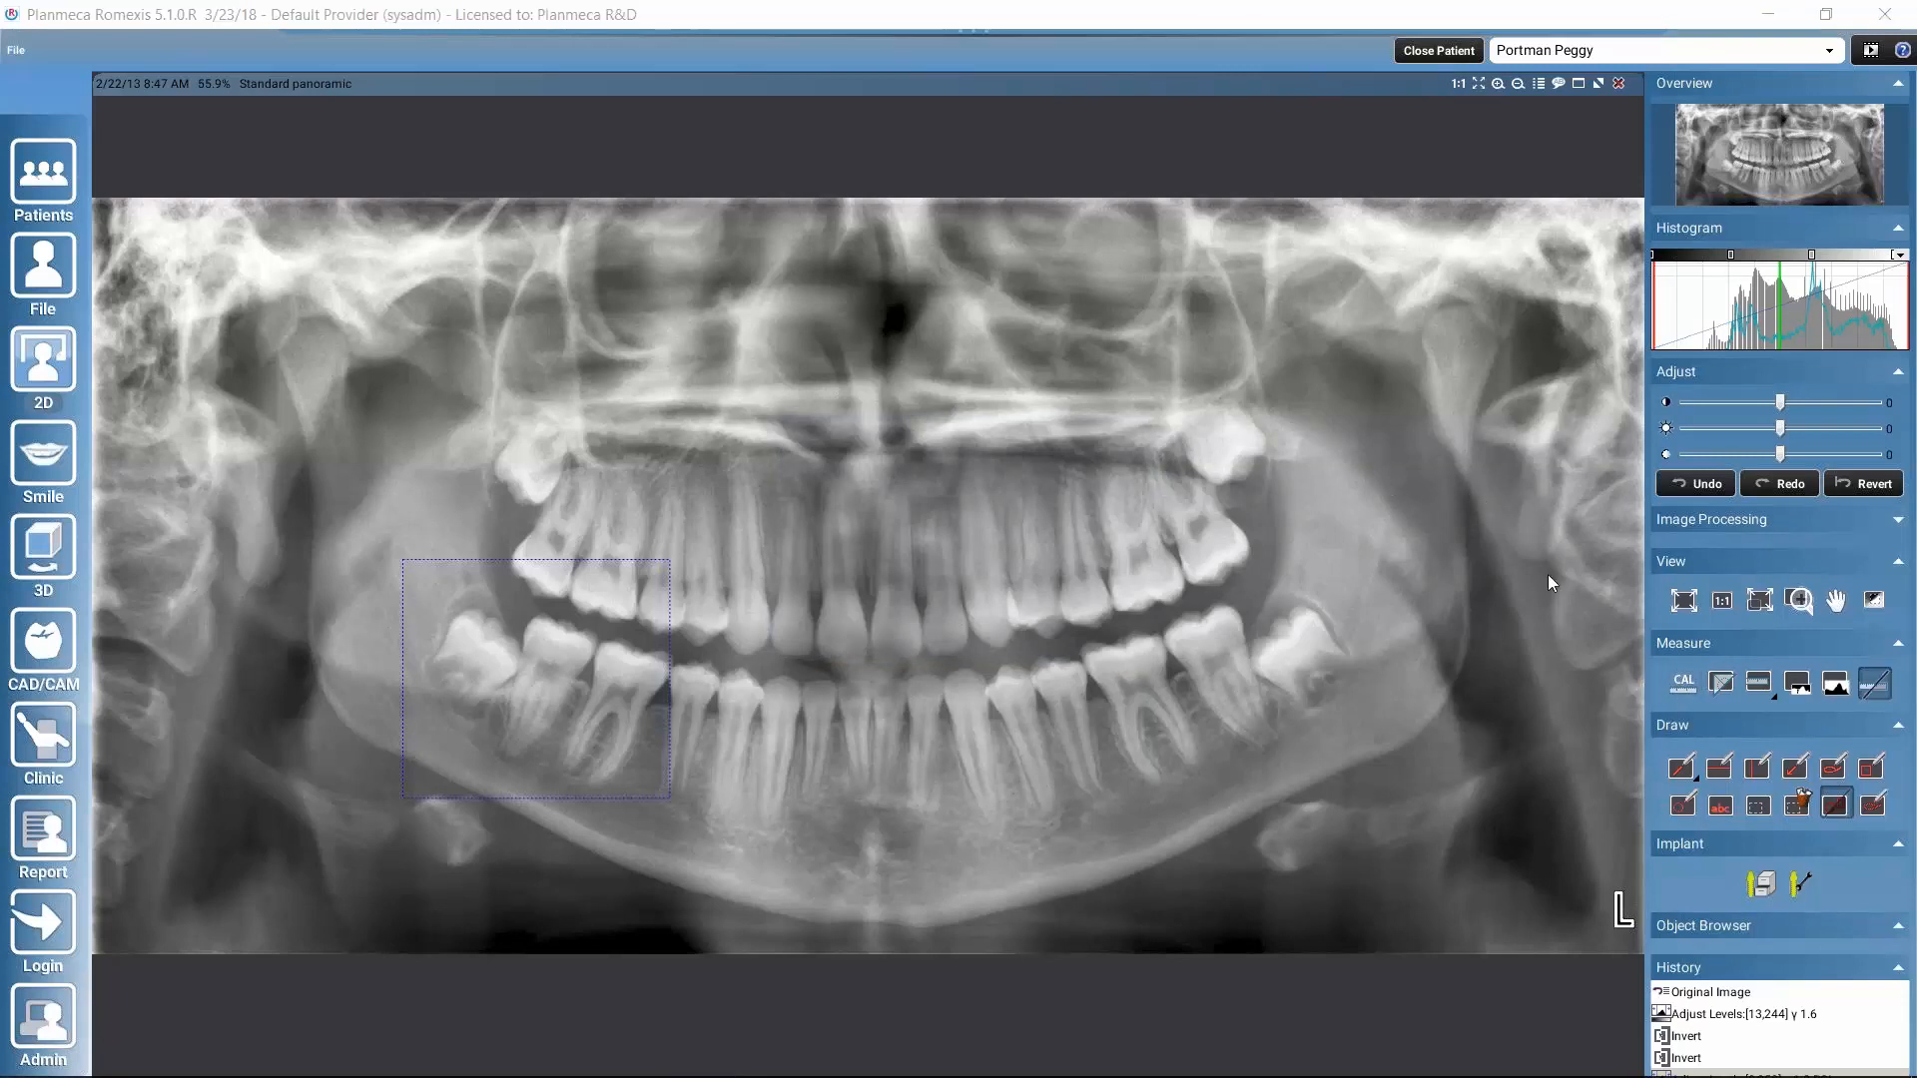
# Measure the width of the patient's upper left central incisor and hide the measurement's value label on the image
pyautogui.click(1758, 687)
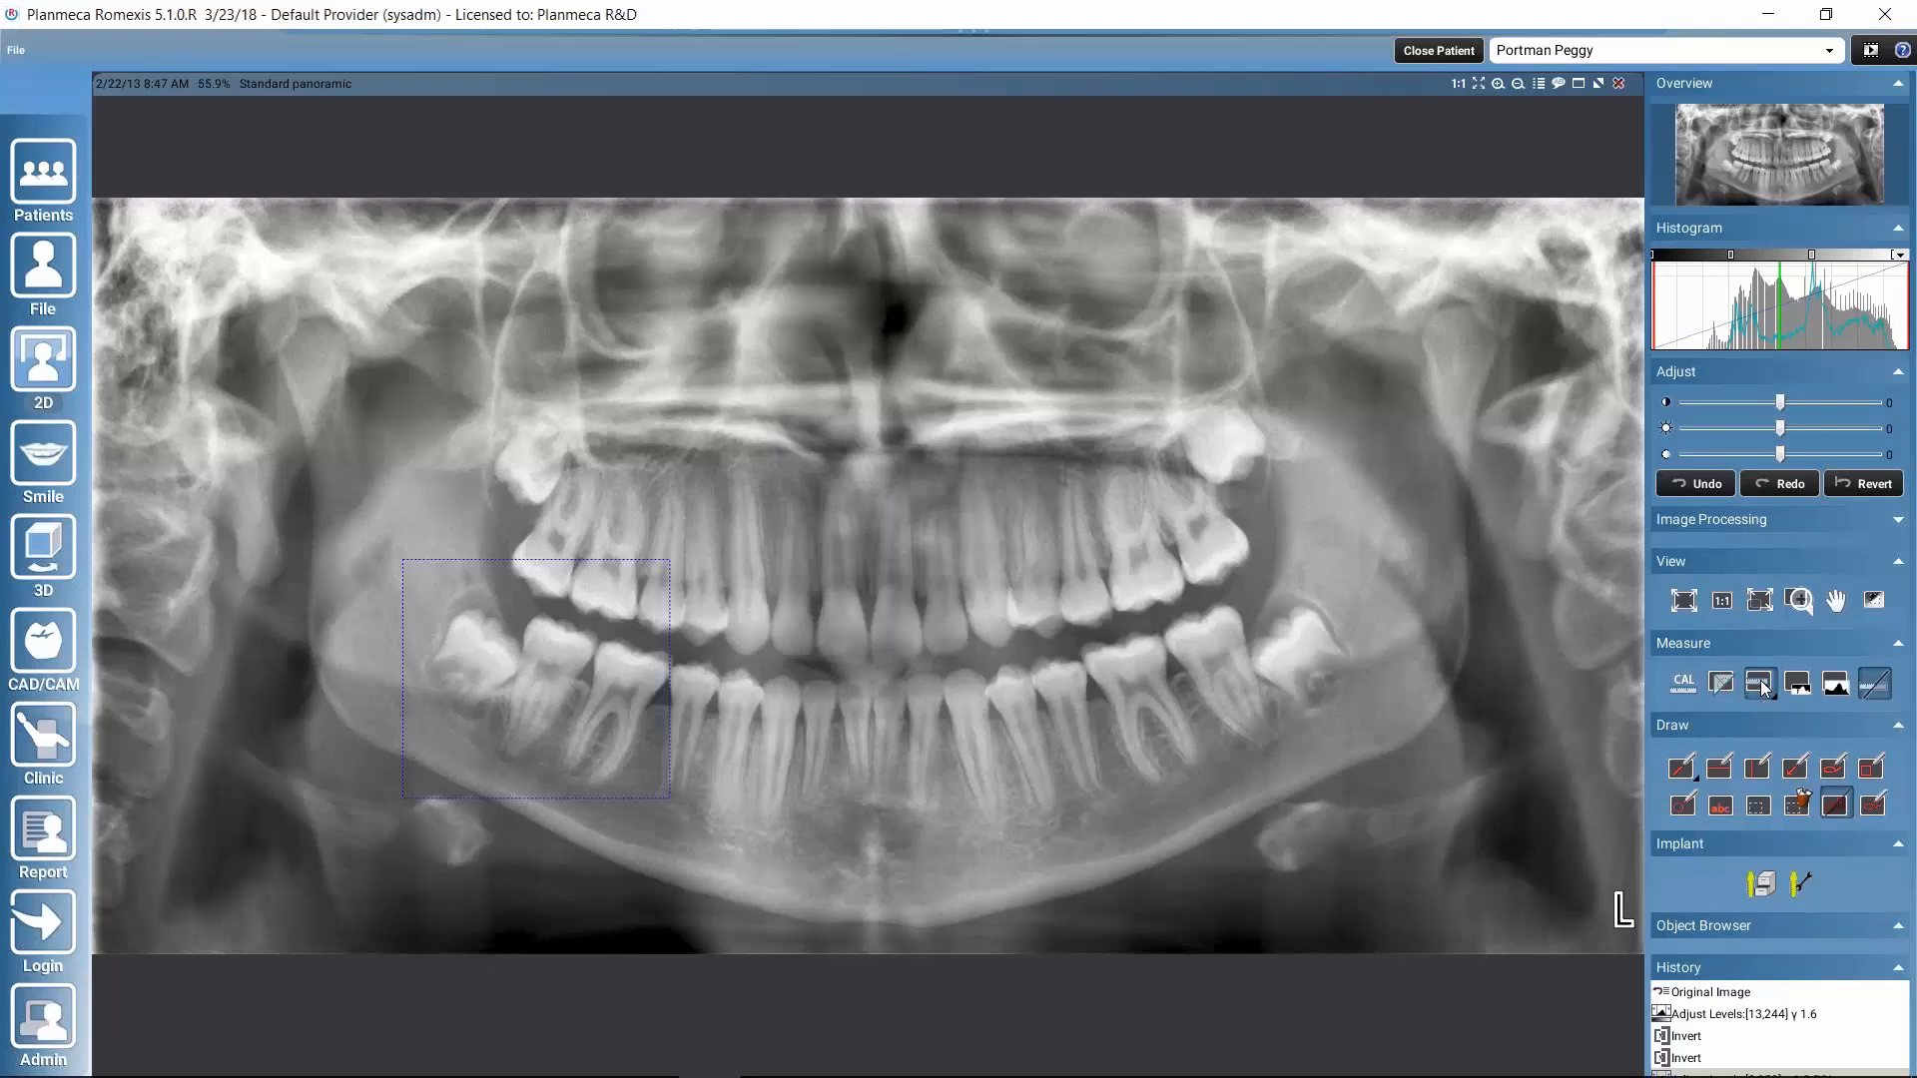
pyautogui.click(870, 637)
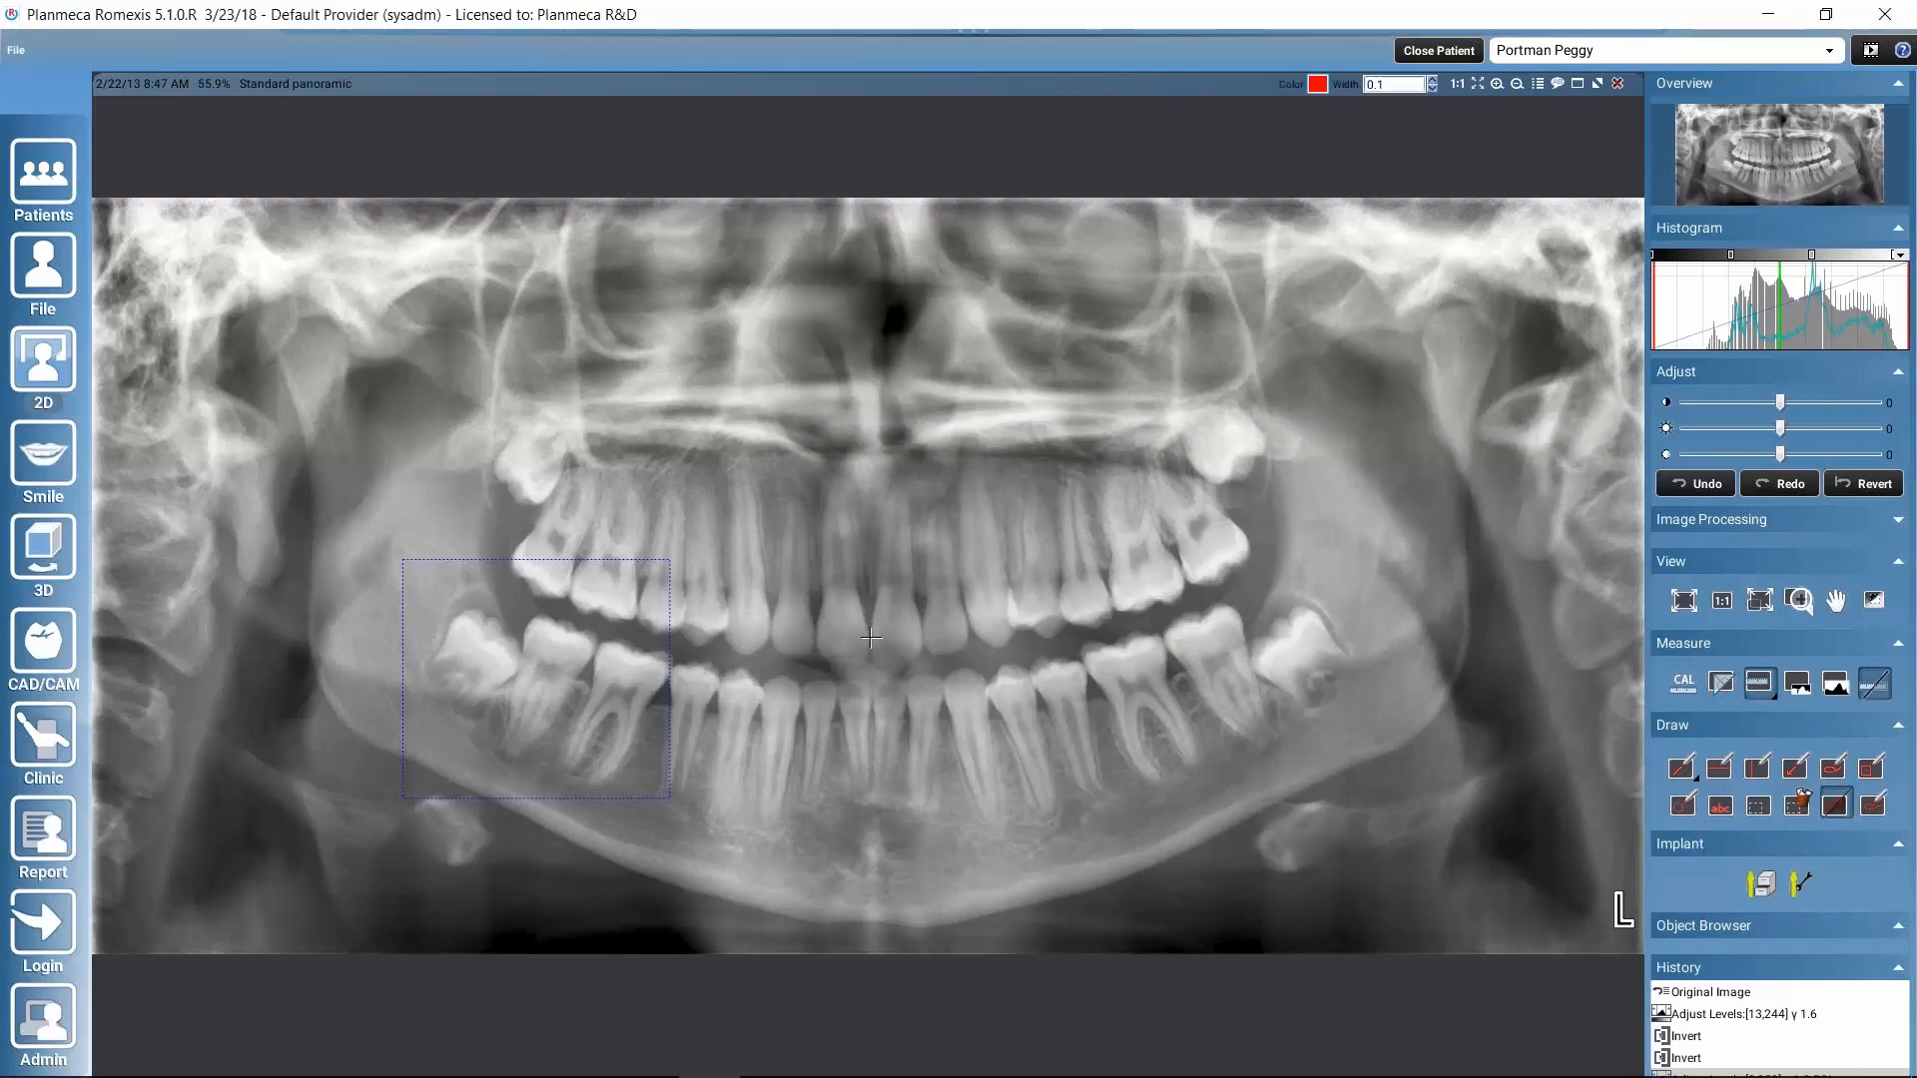
pyautogui.click(921, 637)
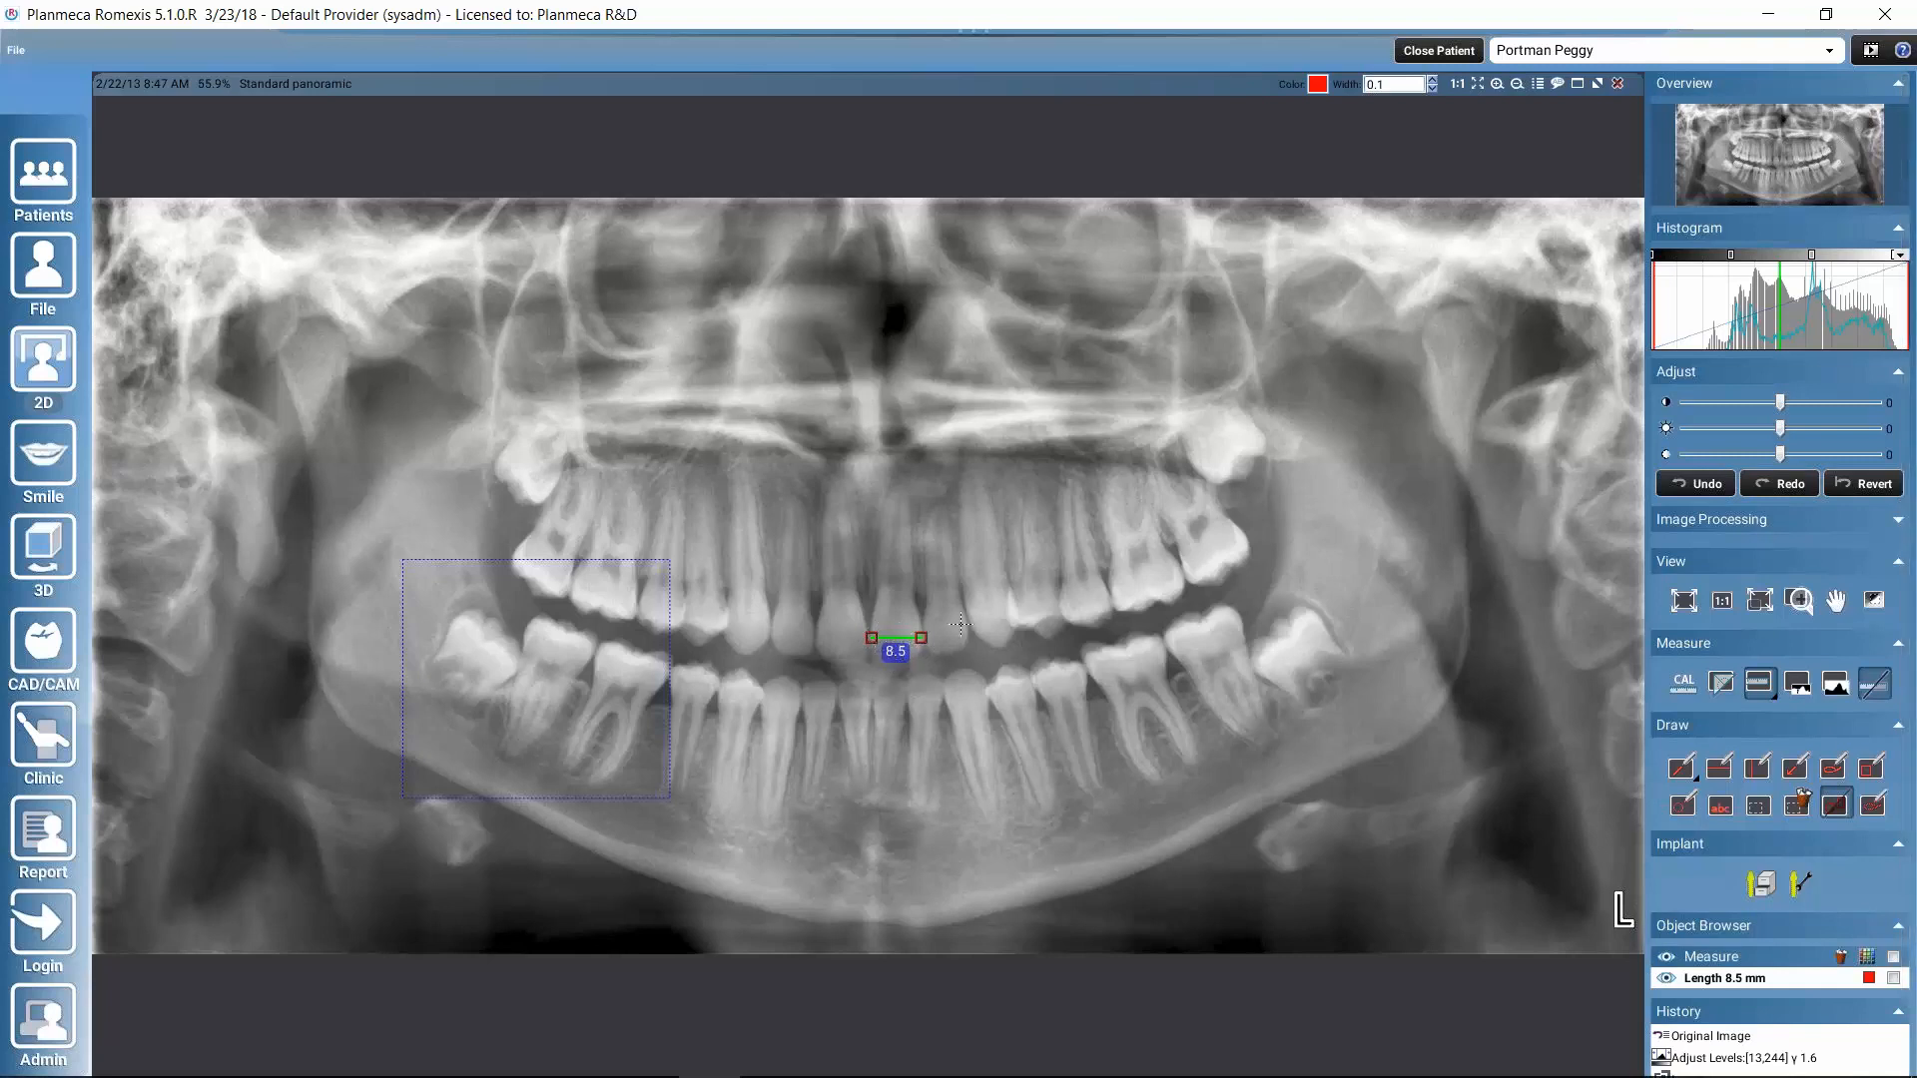
pyautogui.click(1773, 697)
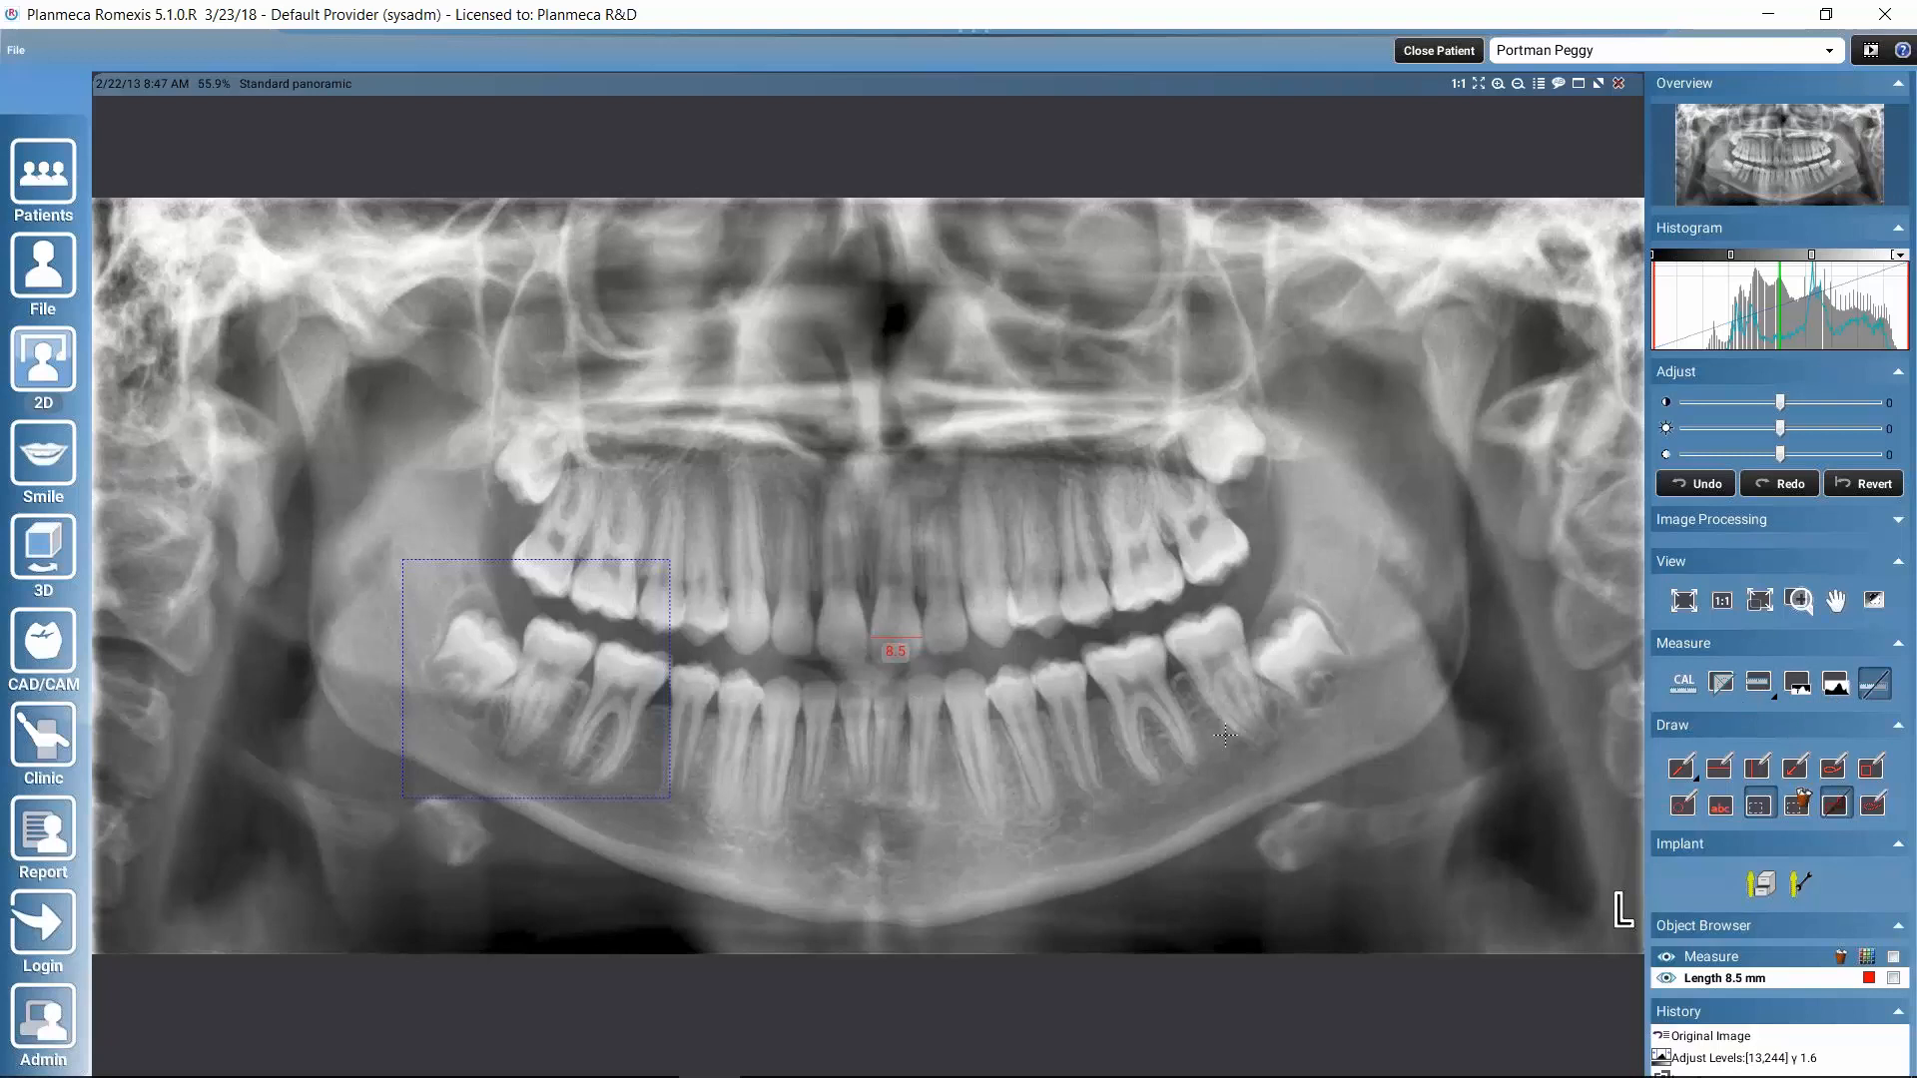
pyautogui.click(1878, 691)
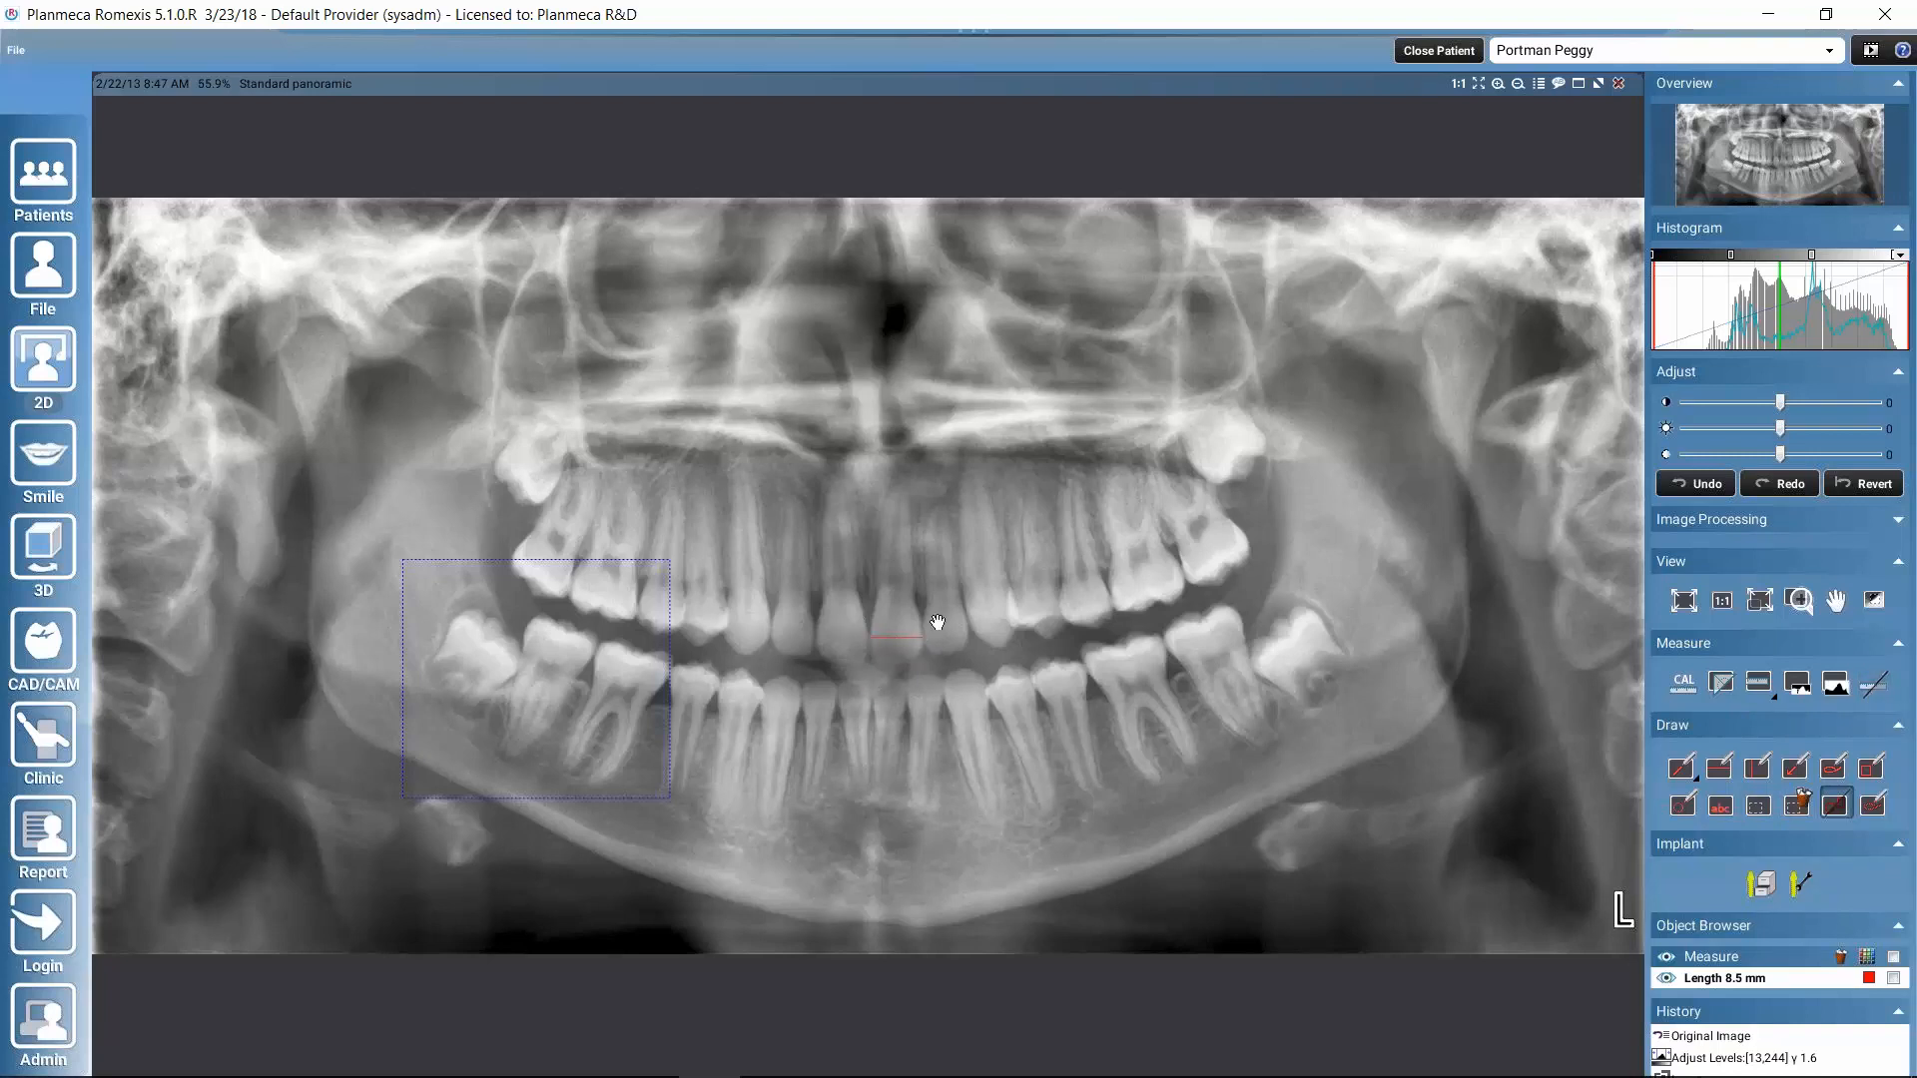
# Show the measurement's value label on the image again and add the text annotation "note" over the roots of the patient's upper left molars
pyautogui.click(1878, 695)
pyautogui.click(1721, 807)
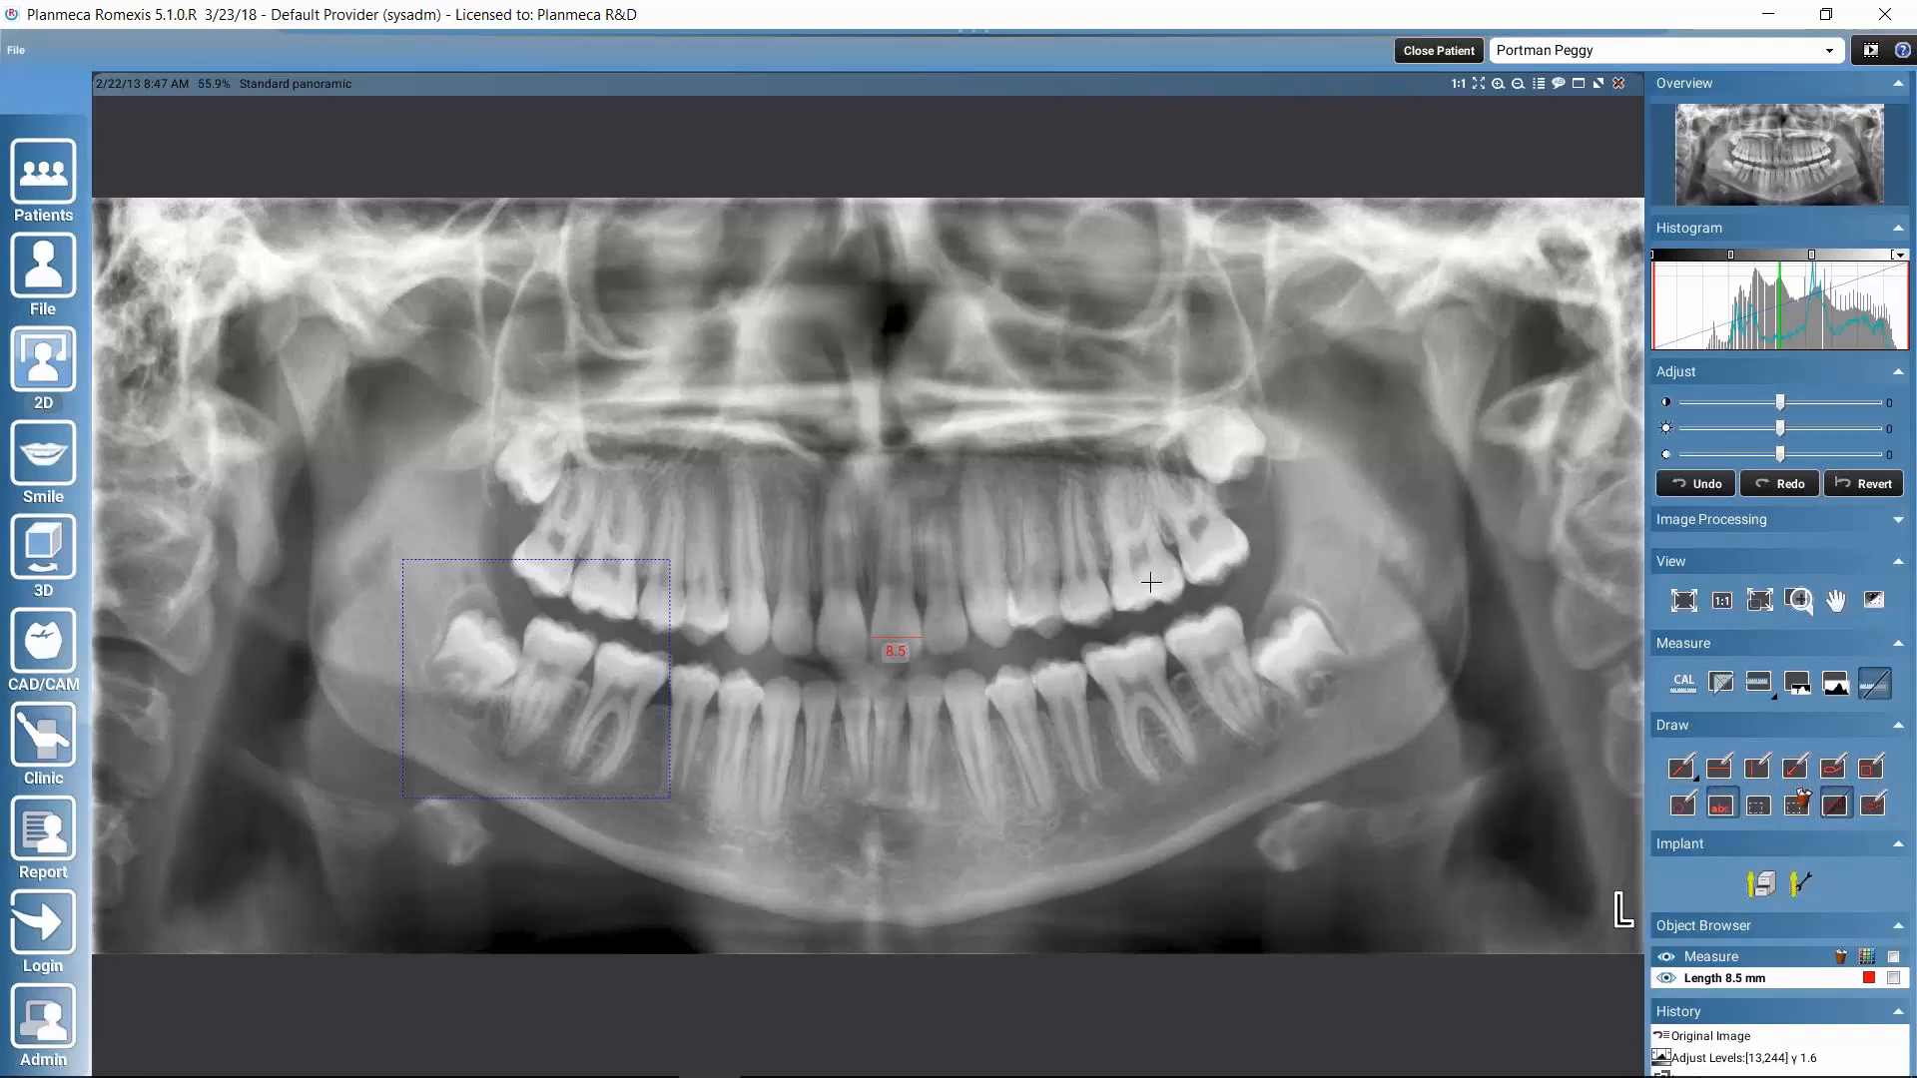
pyautogui.click(908, 681)
pyautogui.write('note')
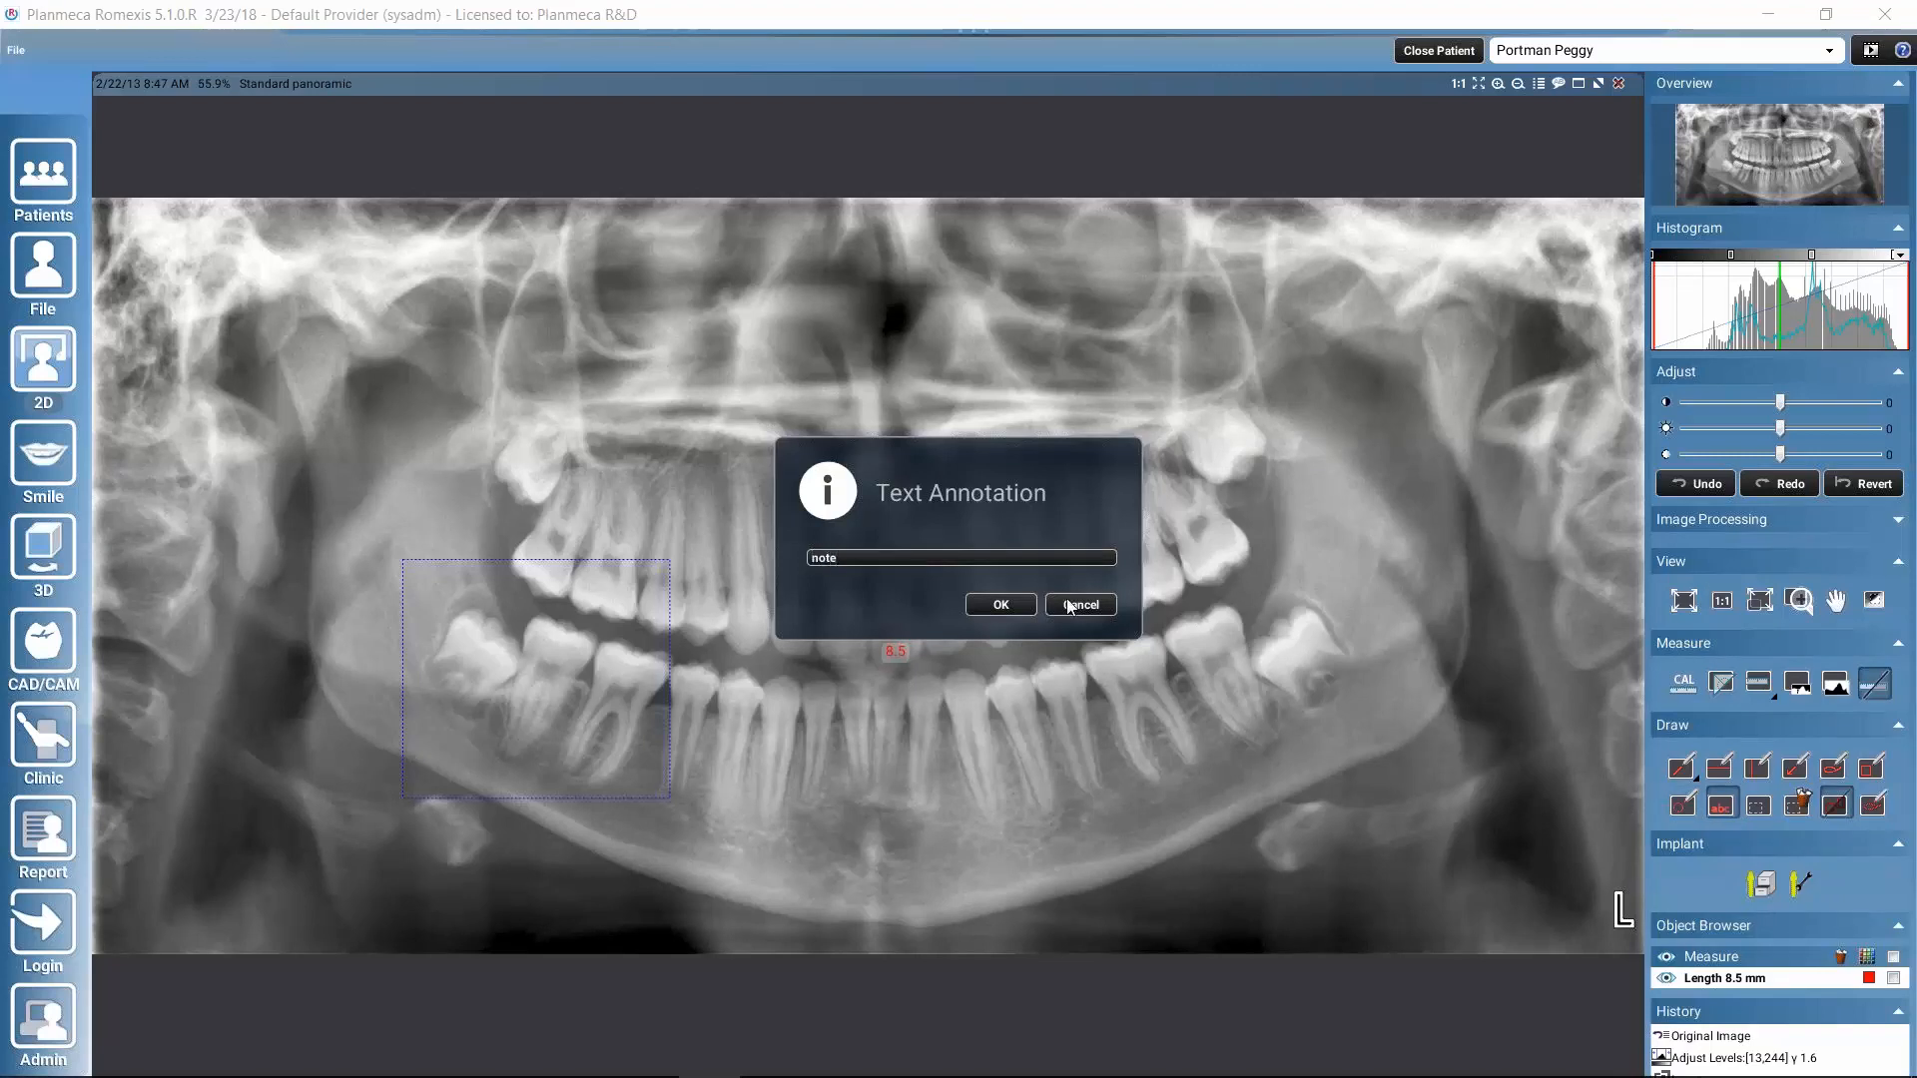
pyautogui.click(999, 606)
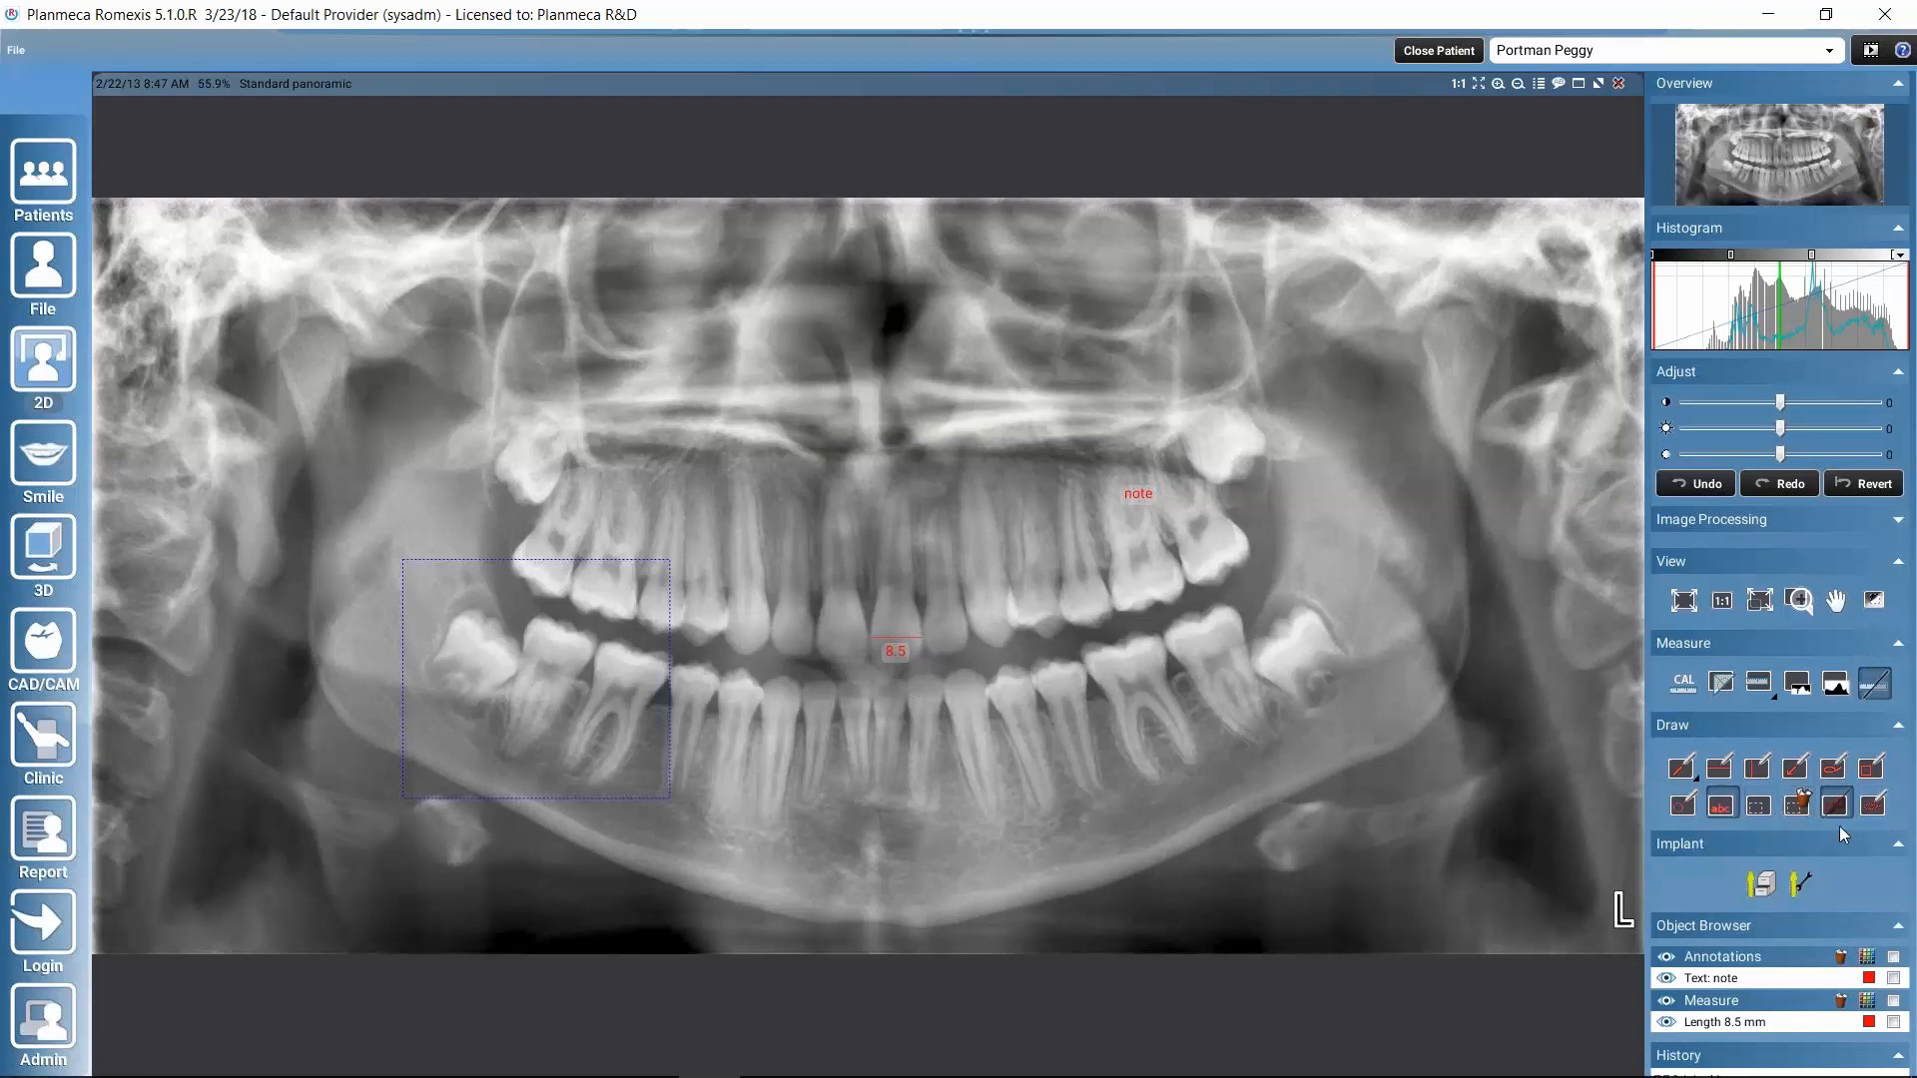
# Draw an arrow annotation from the "note" text down to the crowns of the patient's upper left molars
pyautogui.click(1796, 767)
pyautogui.moveTo(1129, 517); pyautogui.dragTo(1113, 575)
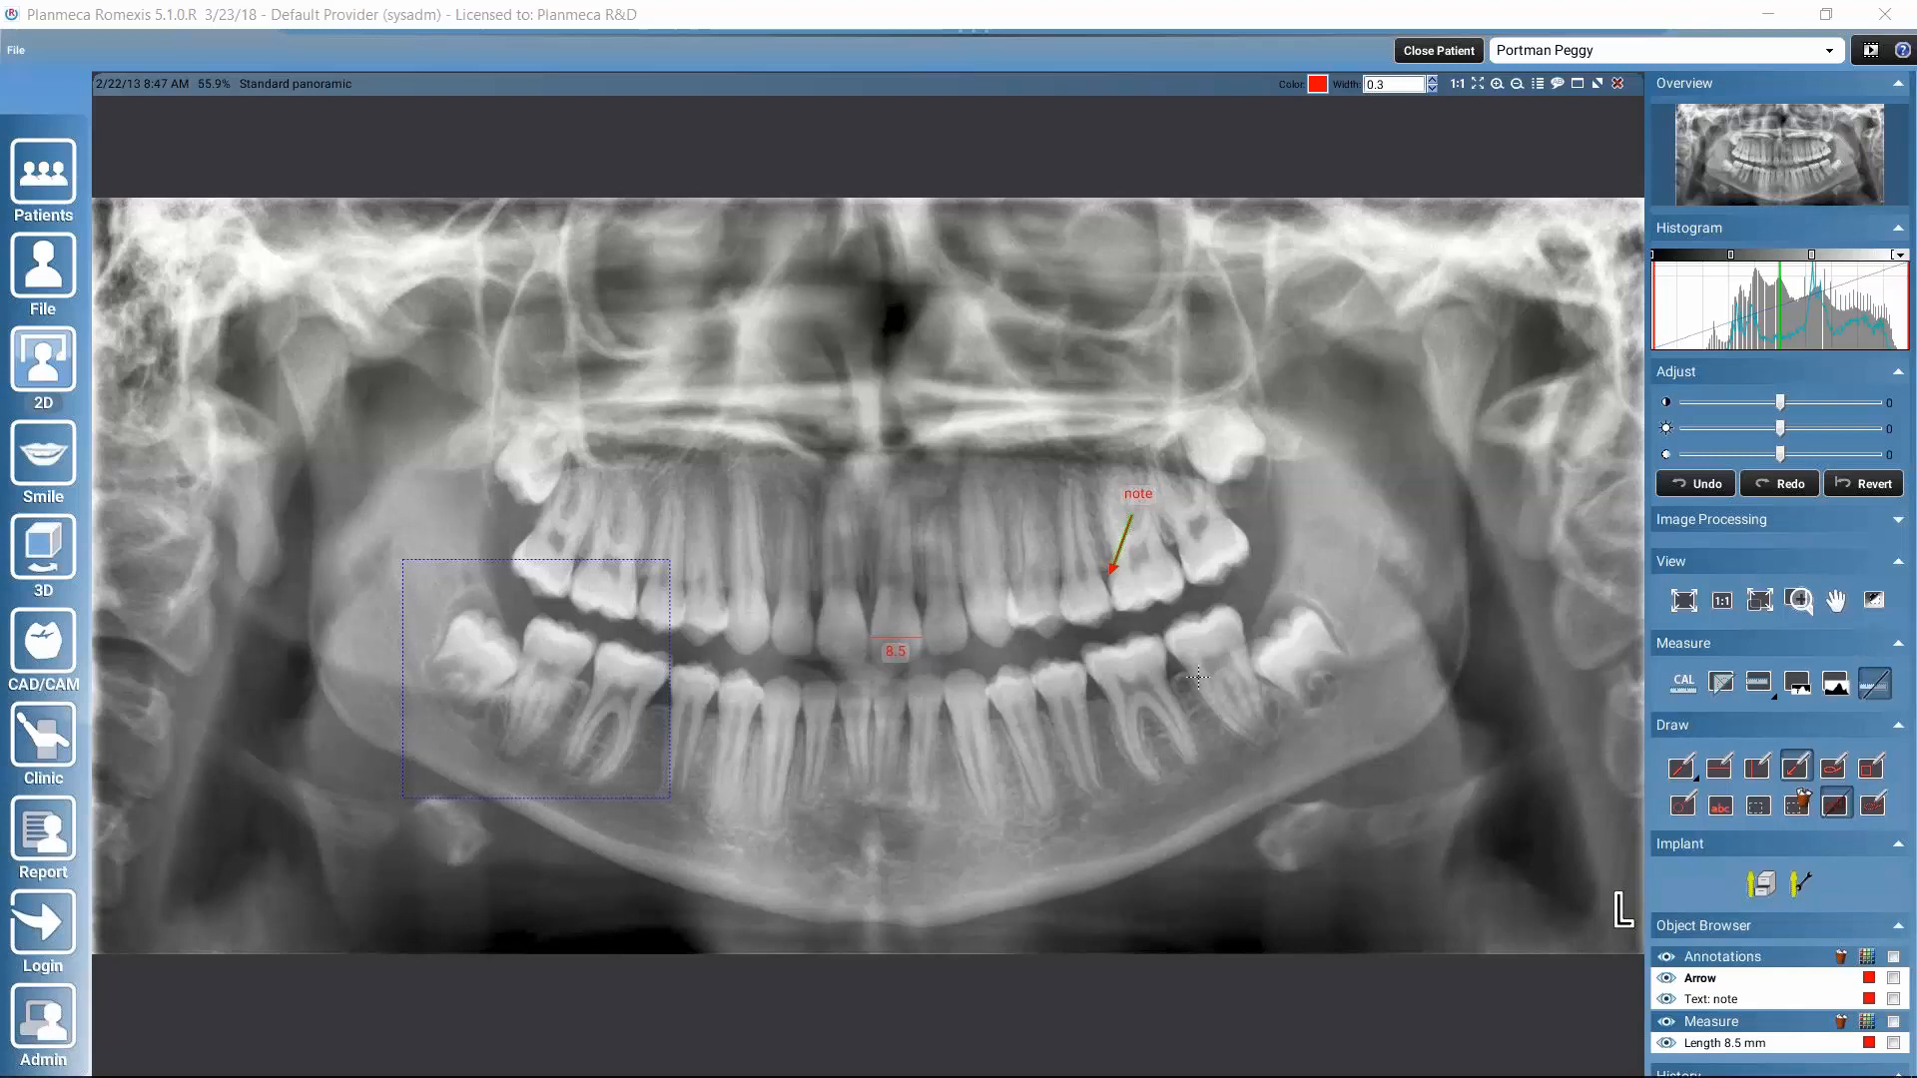
# Hide the whole Measure group on the image and show it again
pyautogui.scroll(-3, 1687, 870)
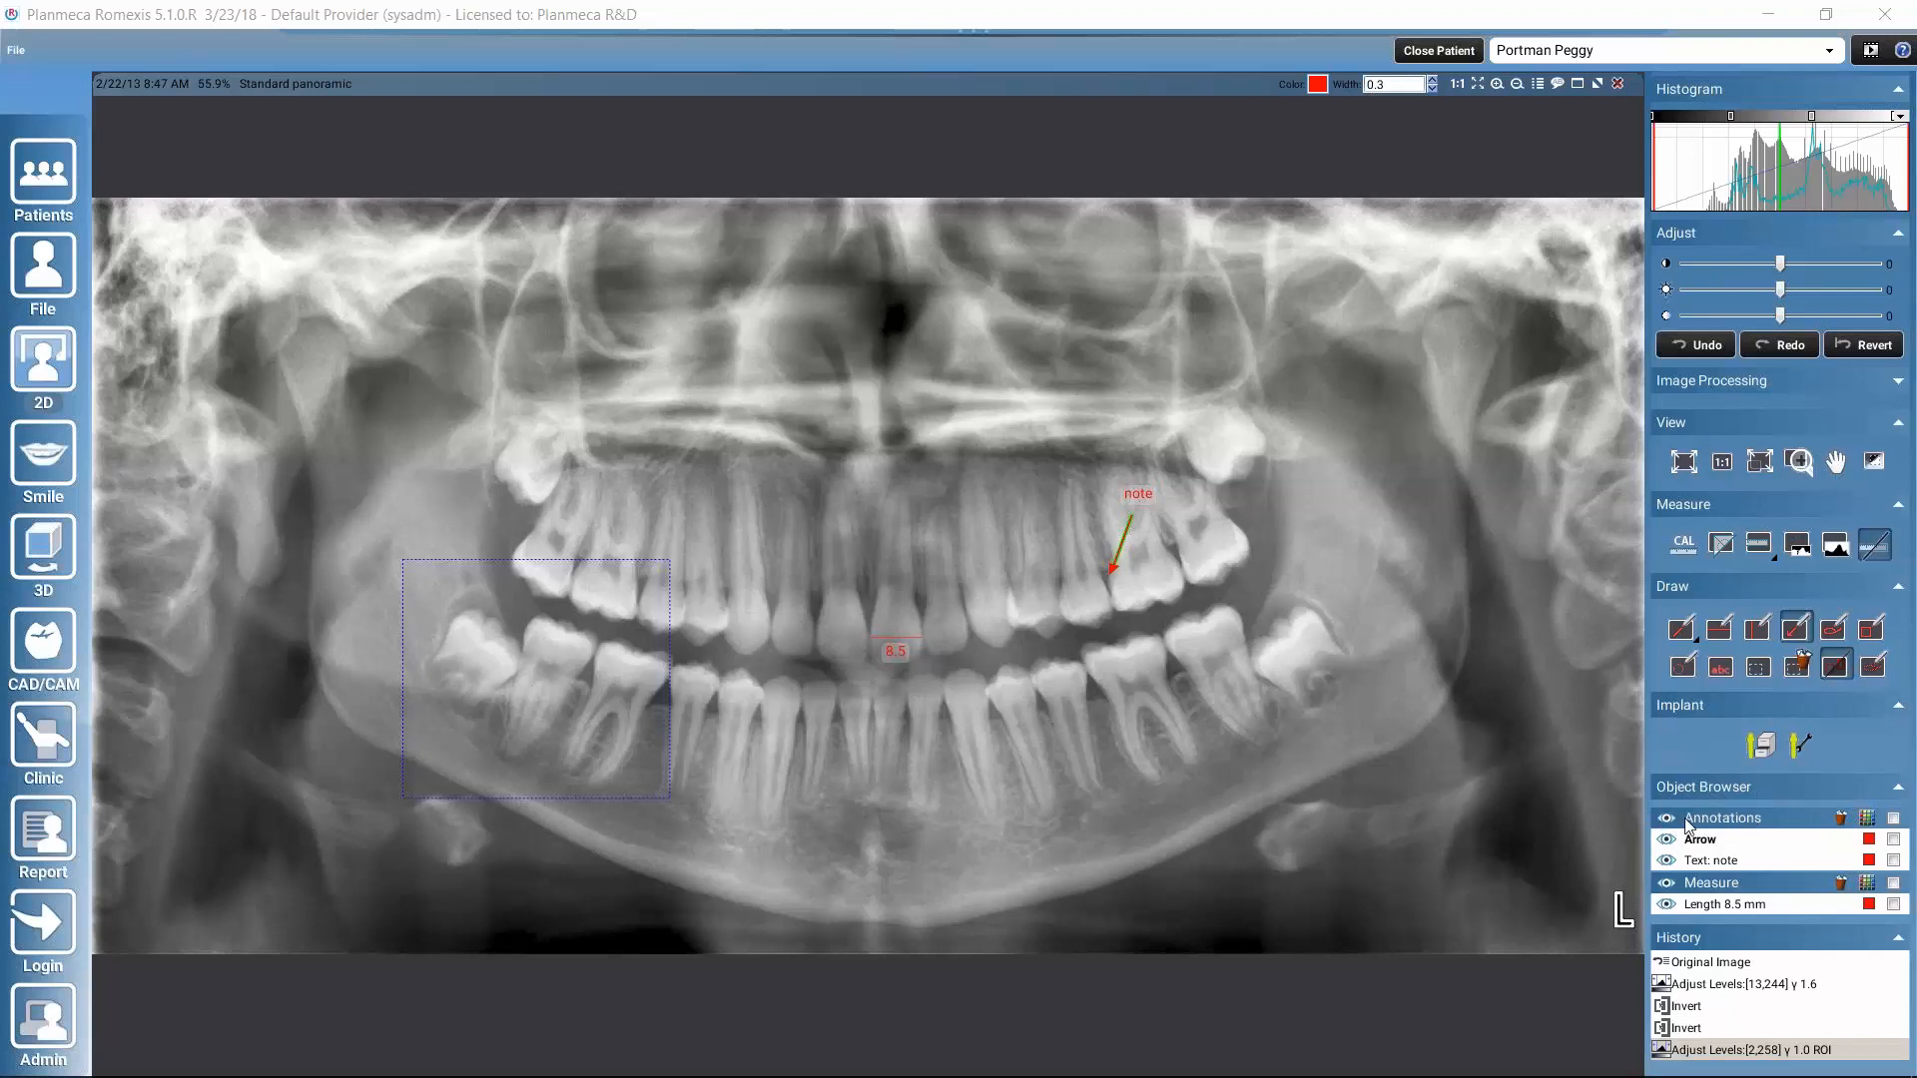
pyautogui.click(1666, 885)
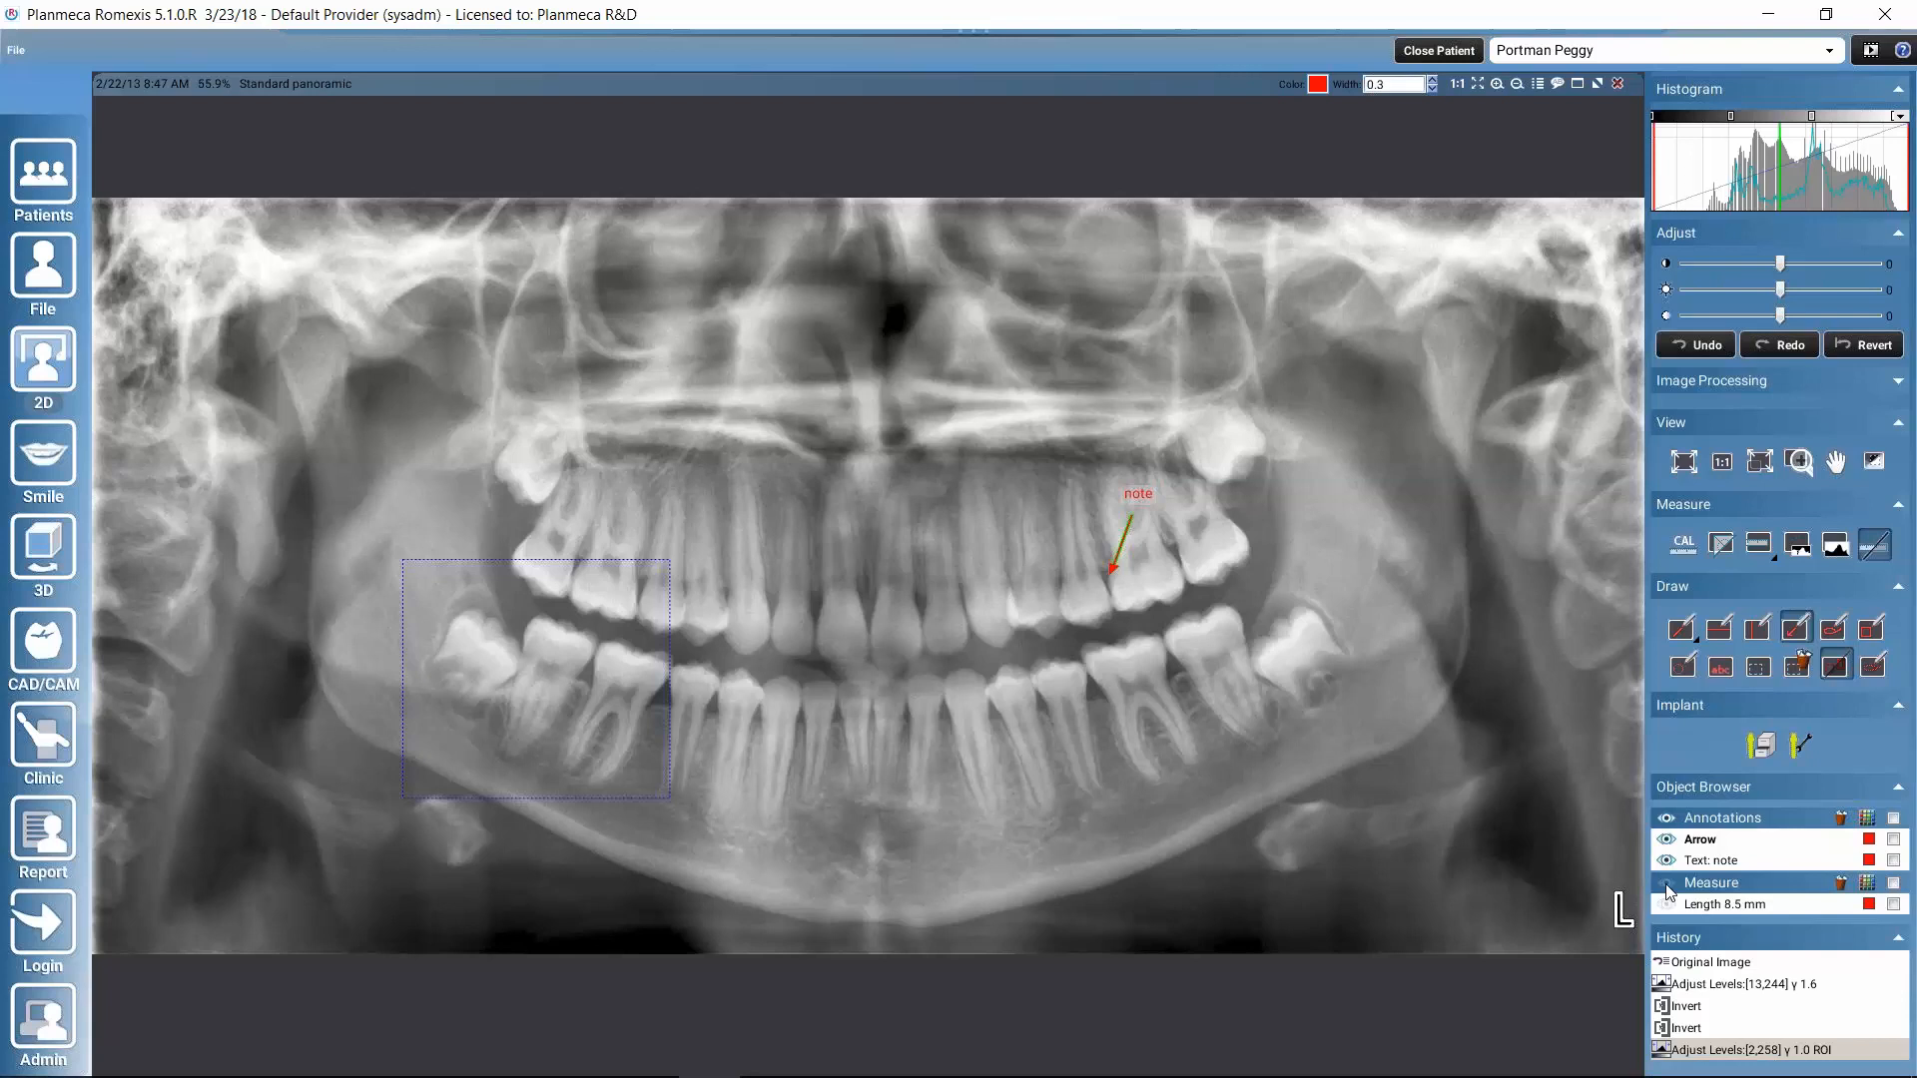
pyautogui.click(1667, 884)
# Recolor the "note" text annotation magenta and set the arrow annotation's width to 0.6
pyautogui.click(1694, 865)
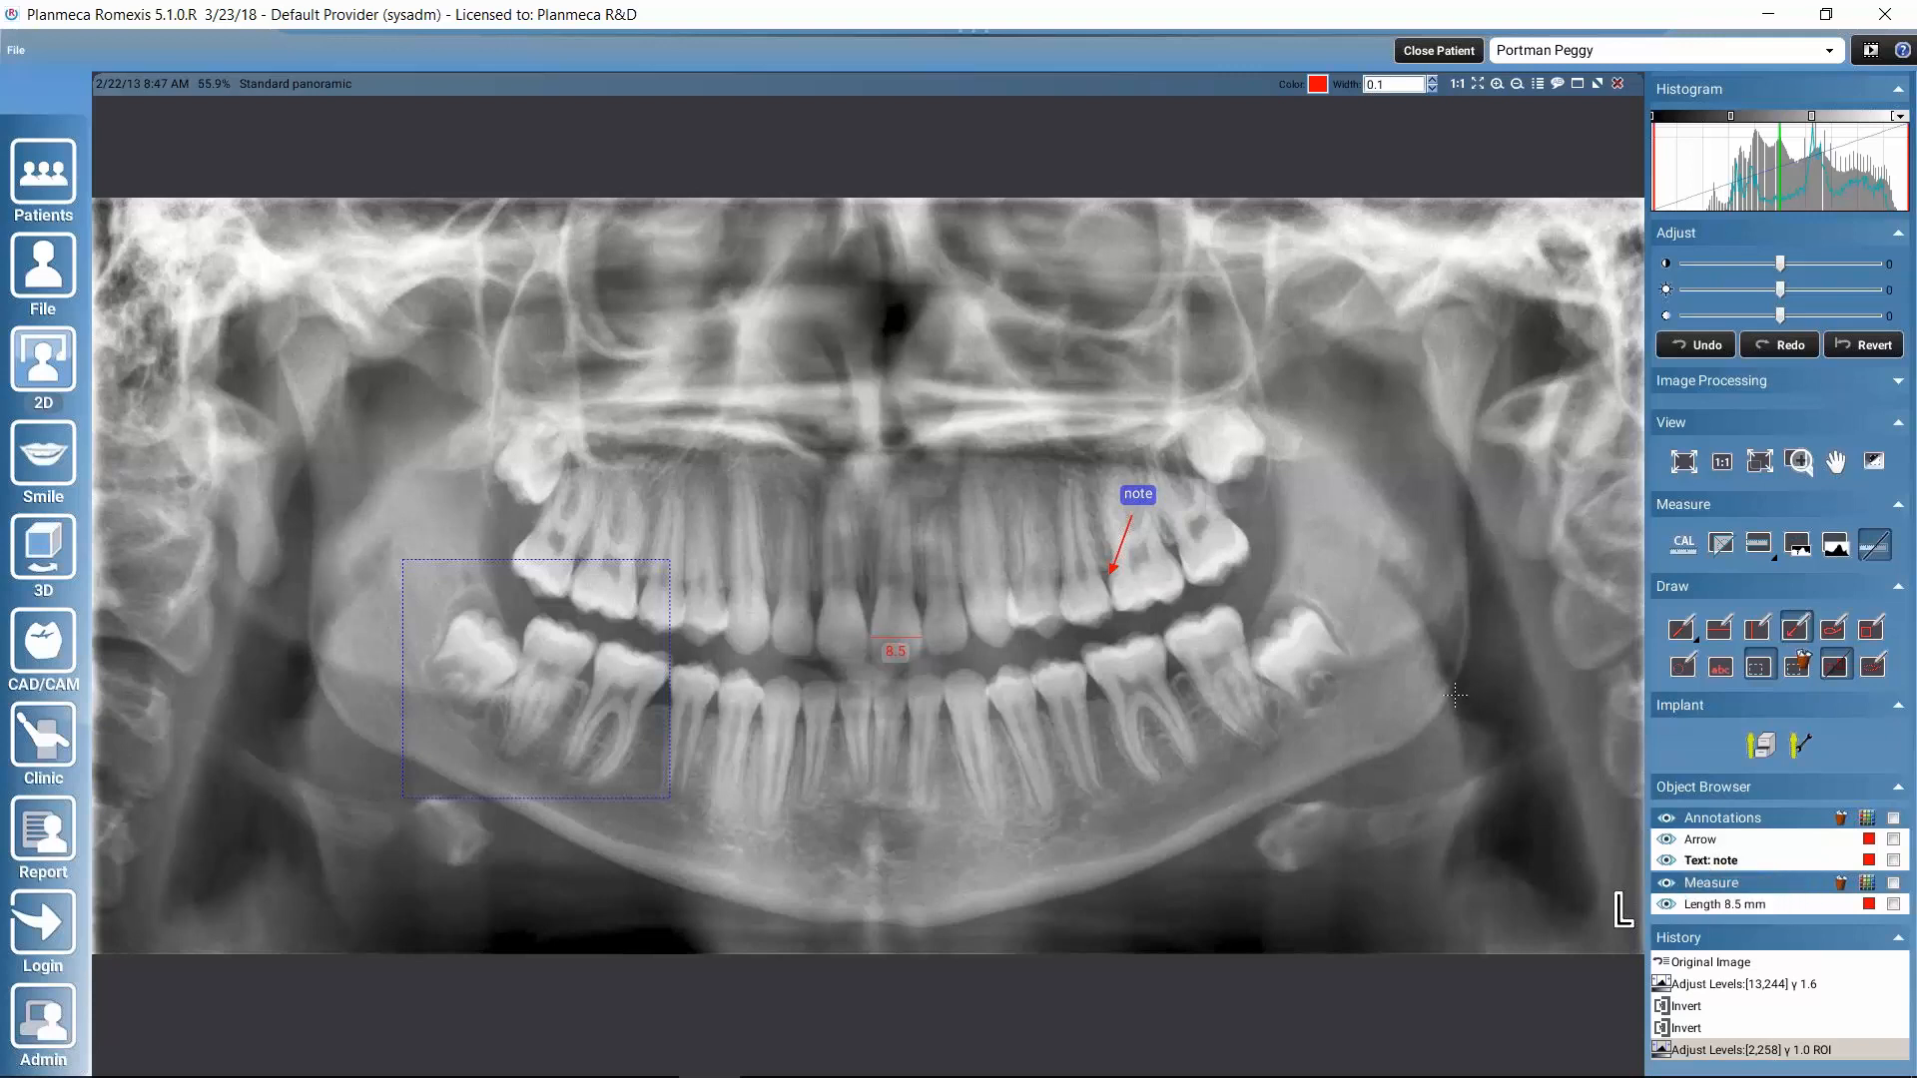
pyautogui.click(1319, 86)
pyautogui.click(1287, 133)
pyautogui.click(1702, 840)
pyautogui.click(1434, 82)
pyautogui.click(1434, 82)
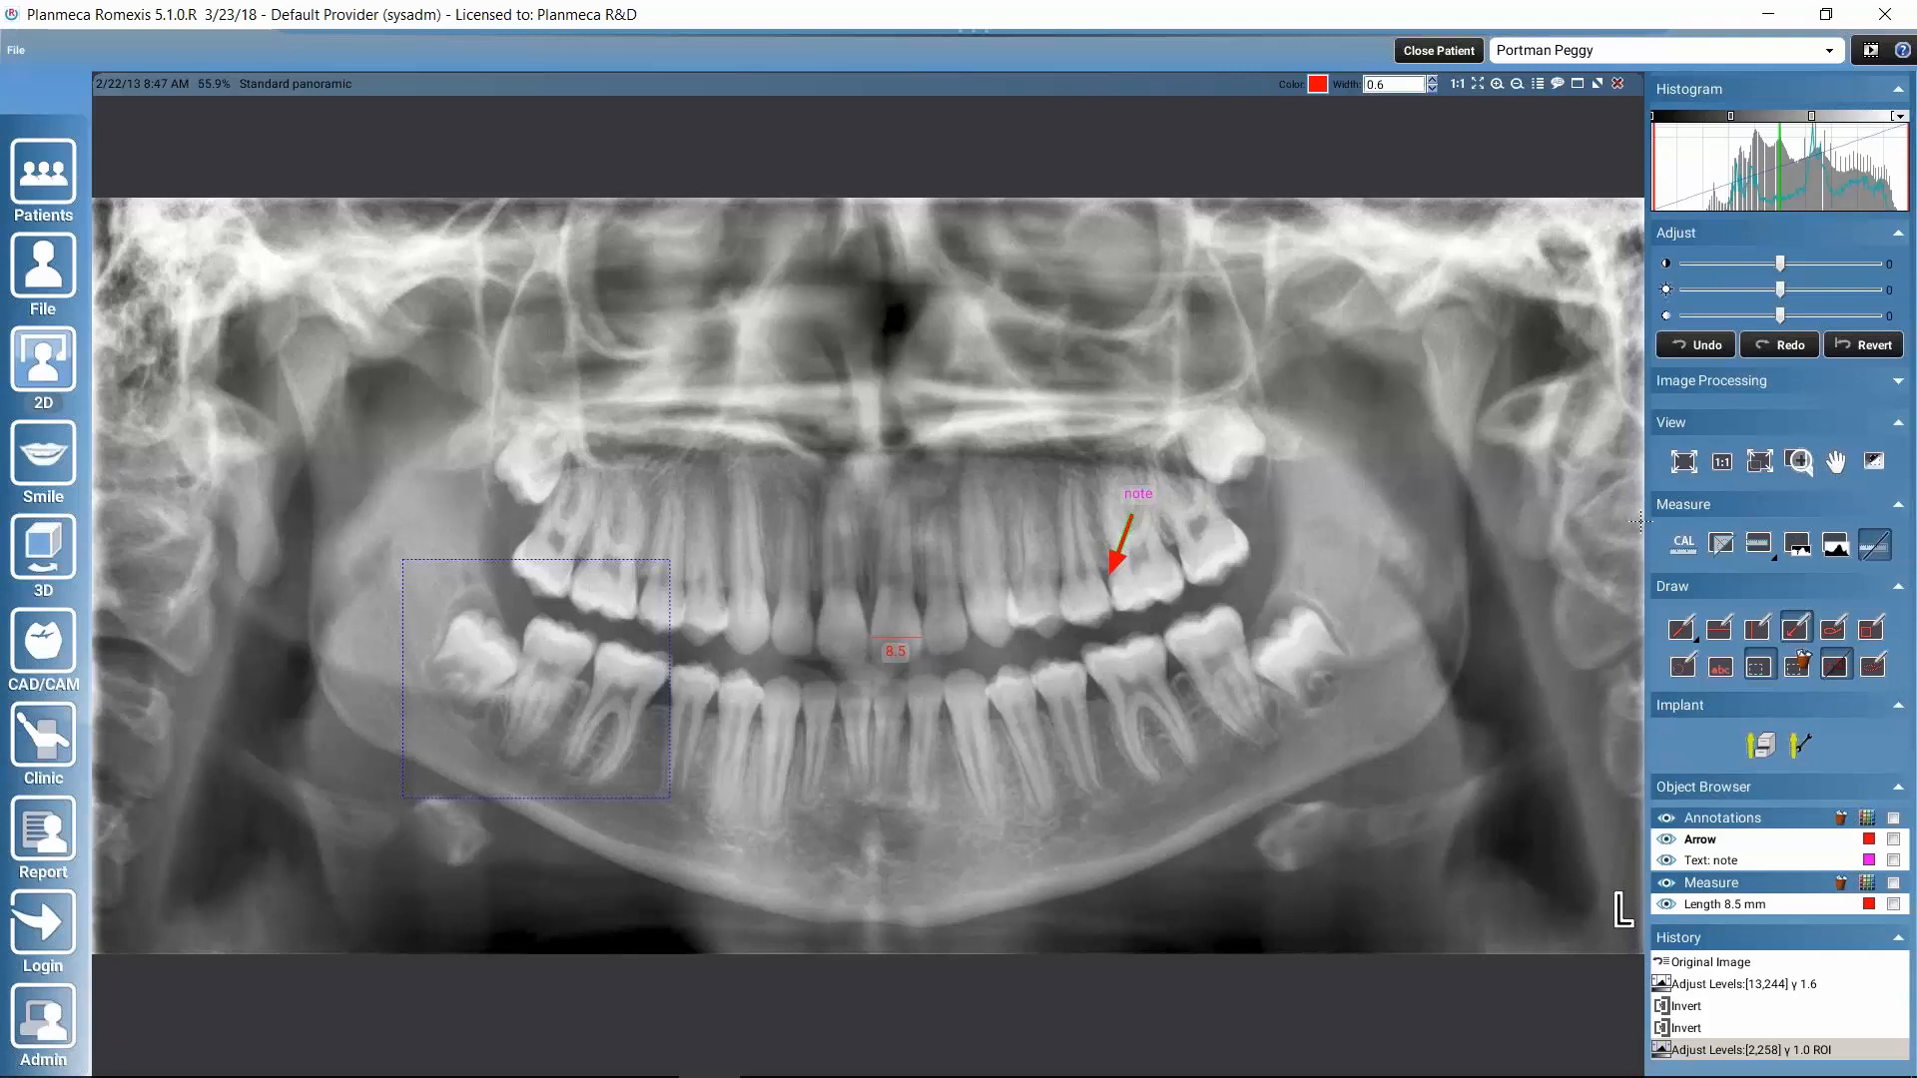
# Delete only the "note" text annotation from the image
pyautogui.click(1894, 860)
pyautogui.click(1842, 820)
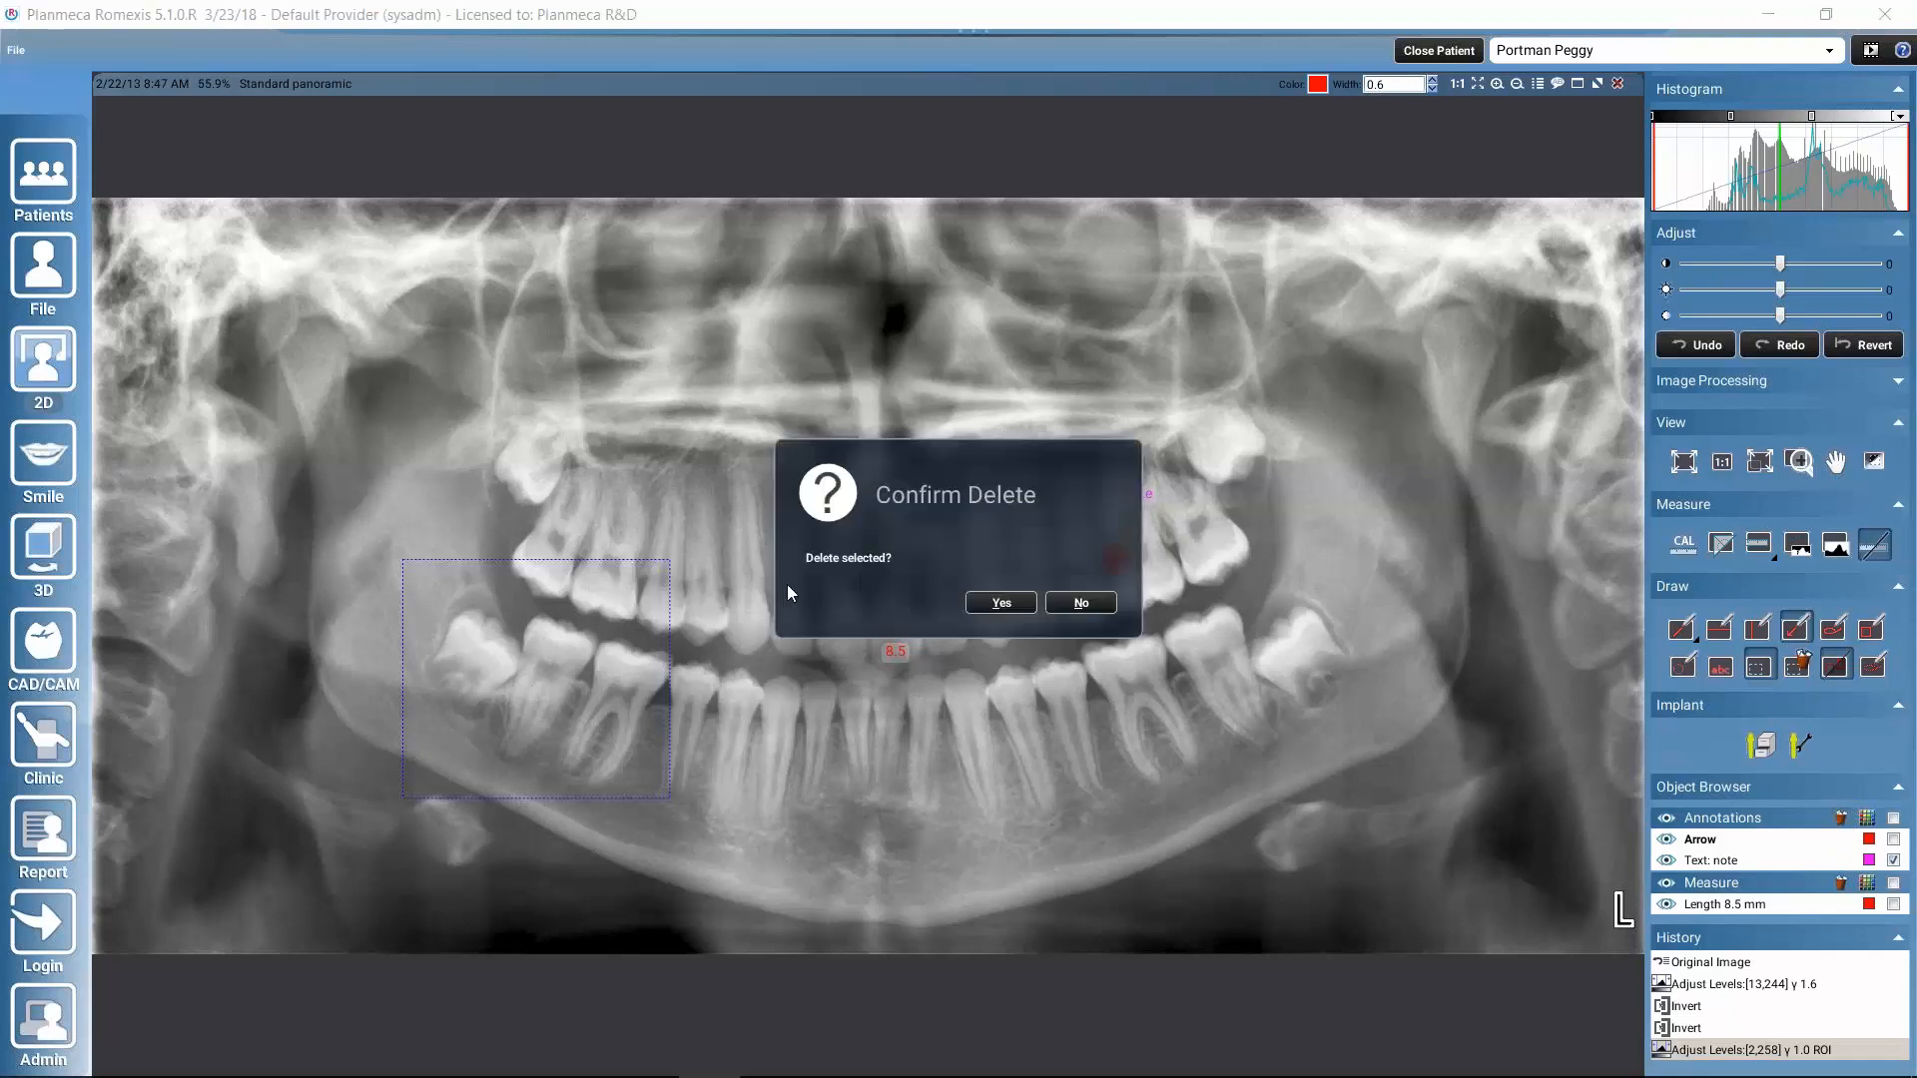
pyautogui.click(999, 607)
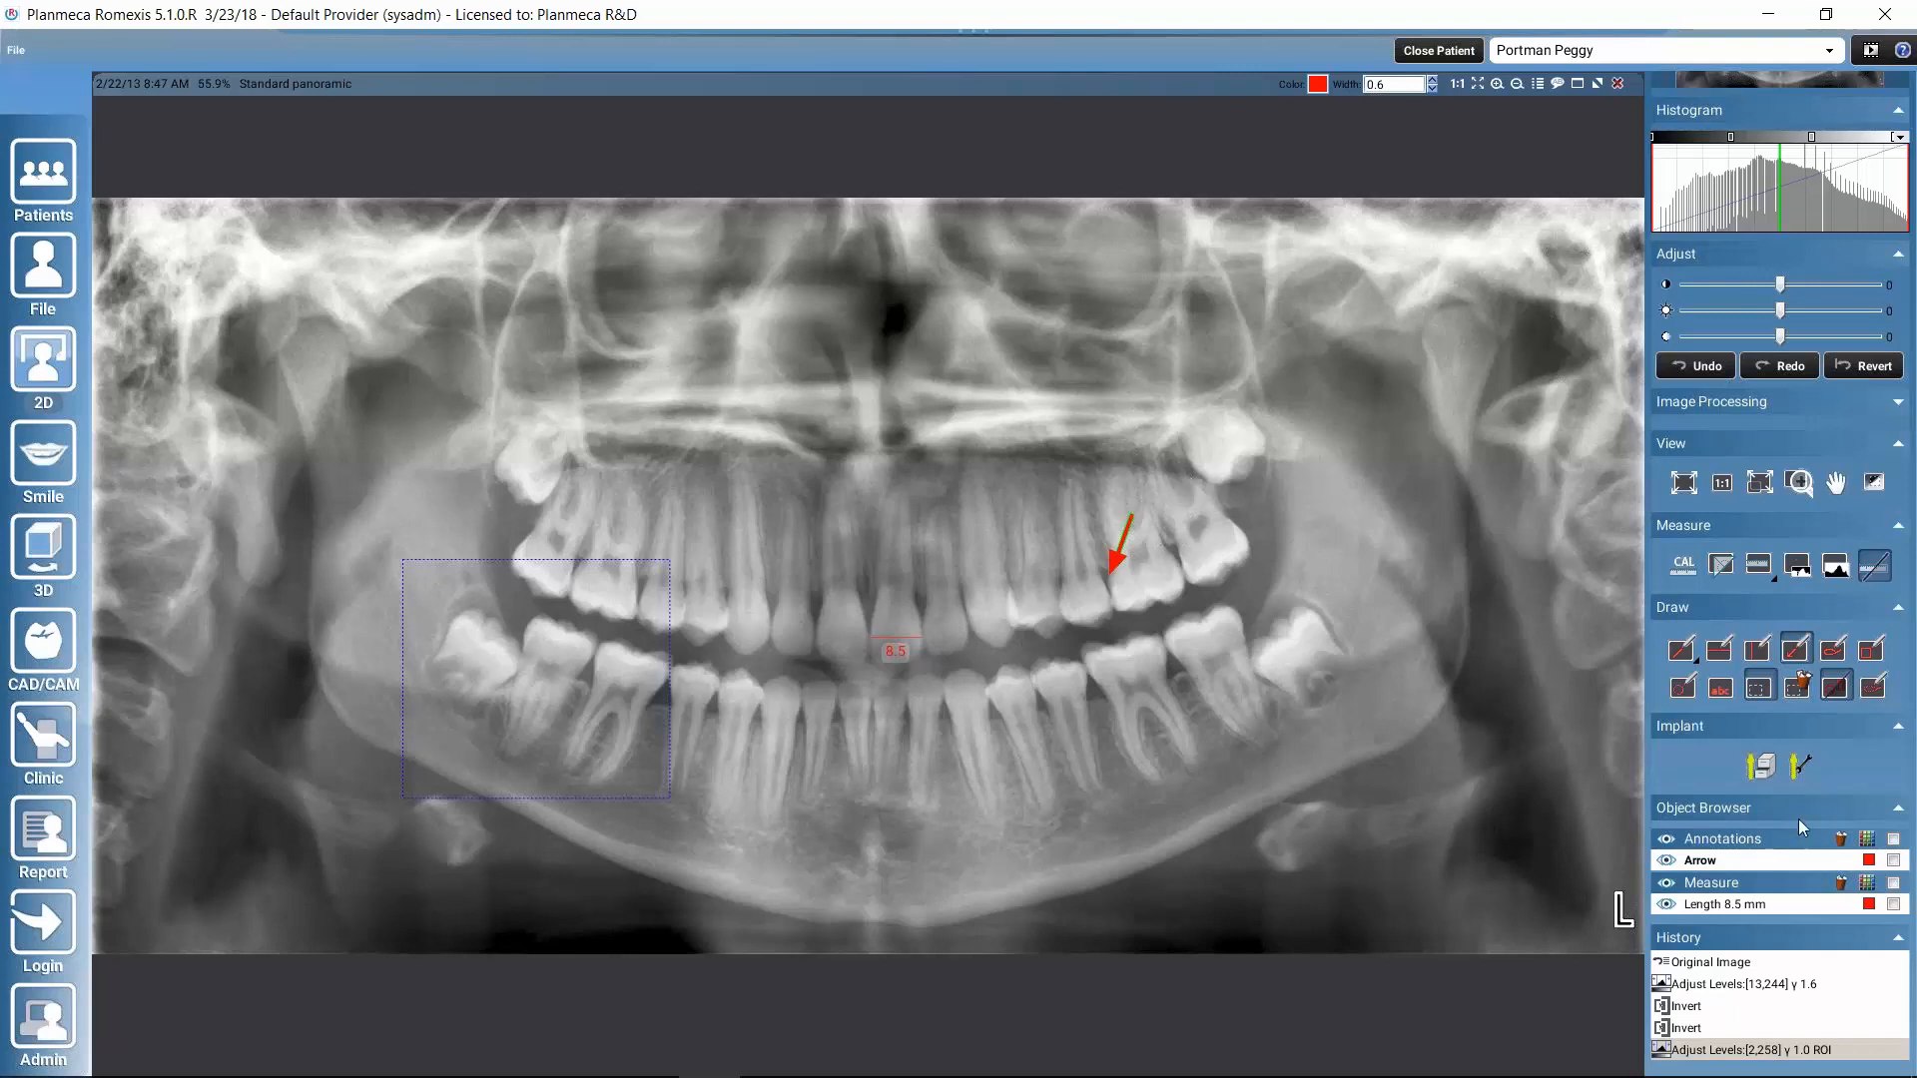
# Open the implant library and list CAMLOG's CONELOG SCREW-LINE Promote plus implants
pyautogui.click(1762, 767)
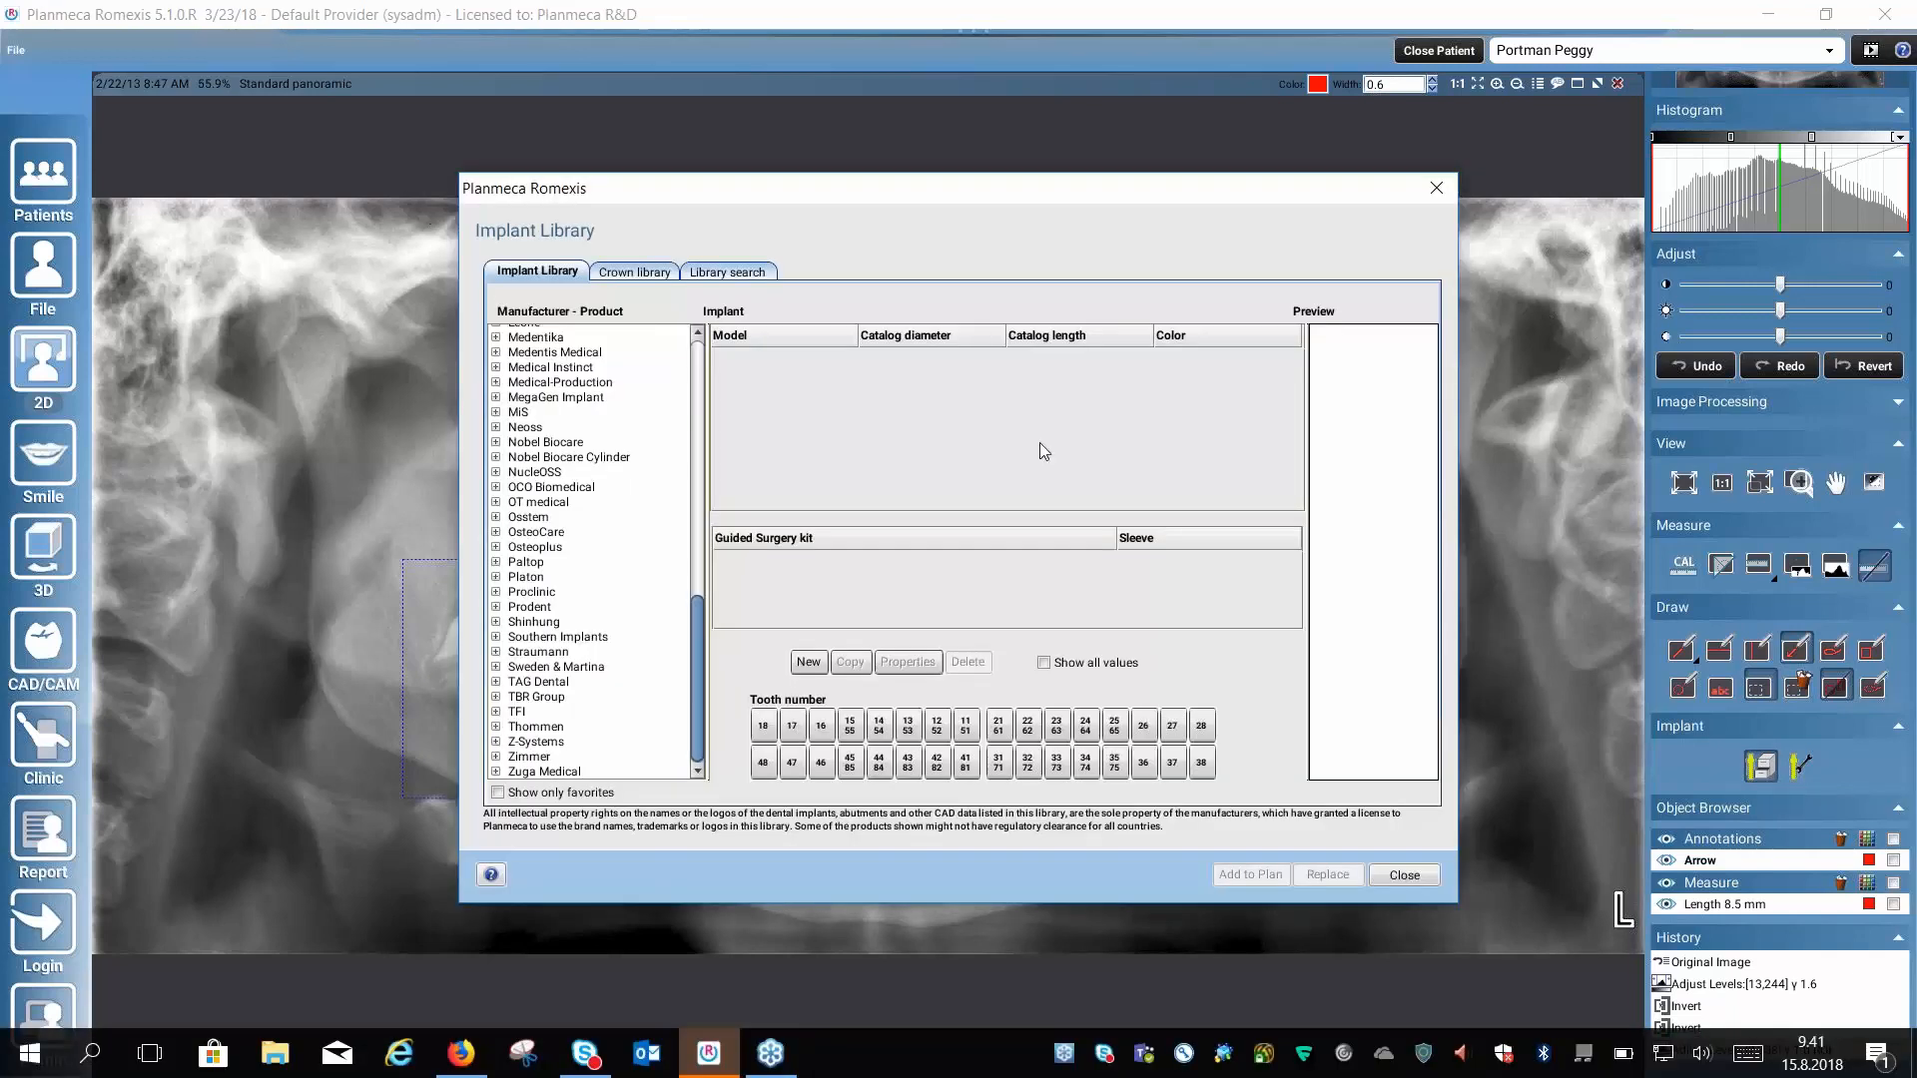
pyautogui.moveTo(1069, 202); pyautogui.dragTo(1261, 203)
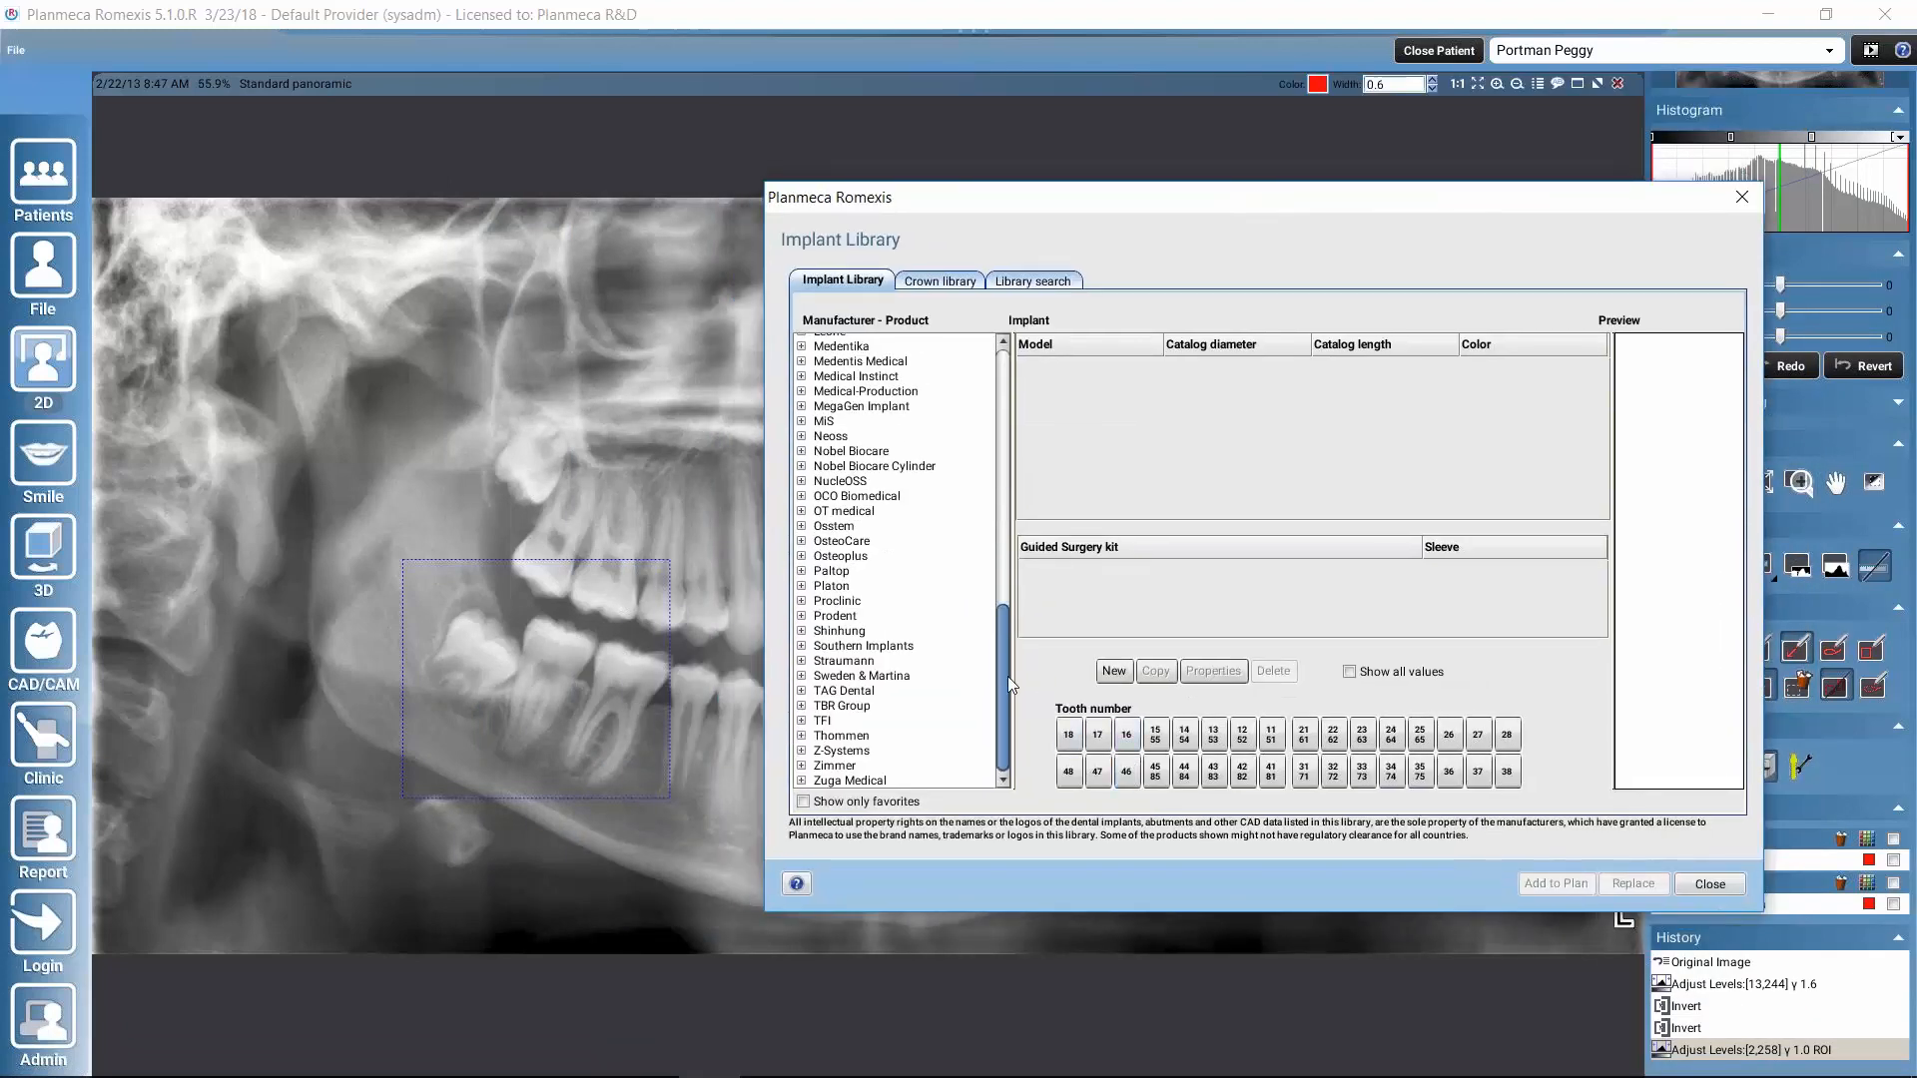
pyautogui.moveTo(1005, 673); pyautogui.dragTo(1002, 354)
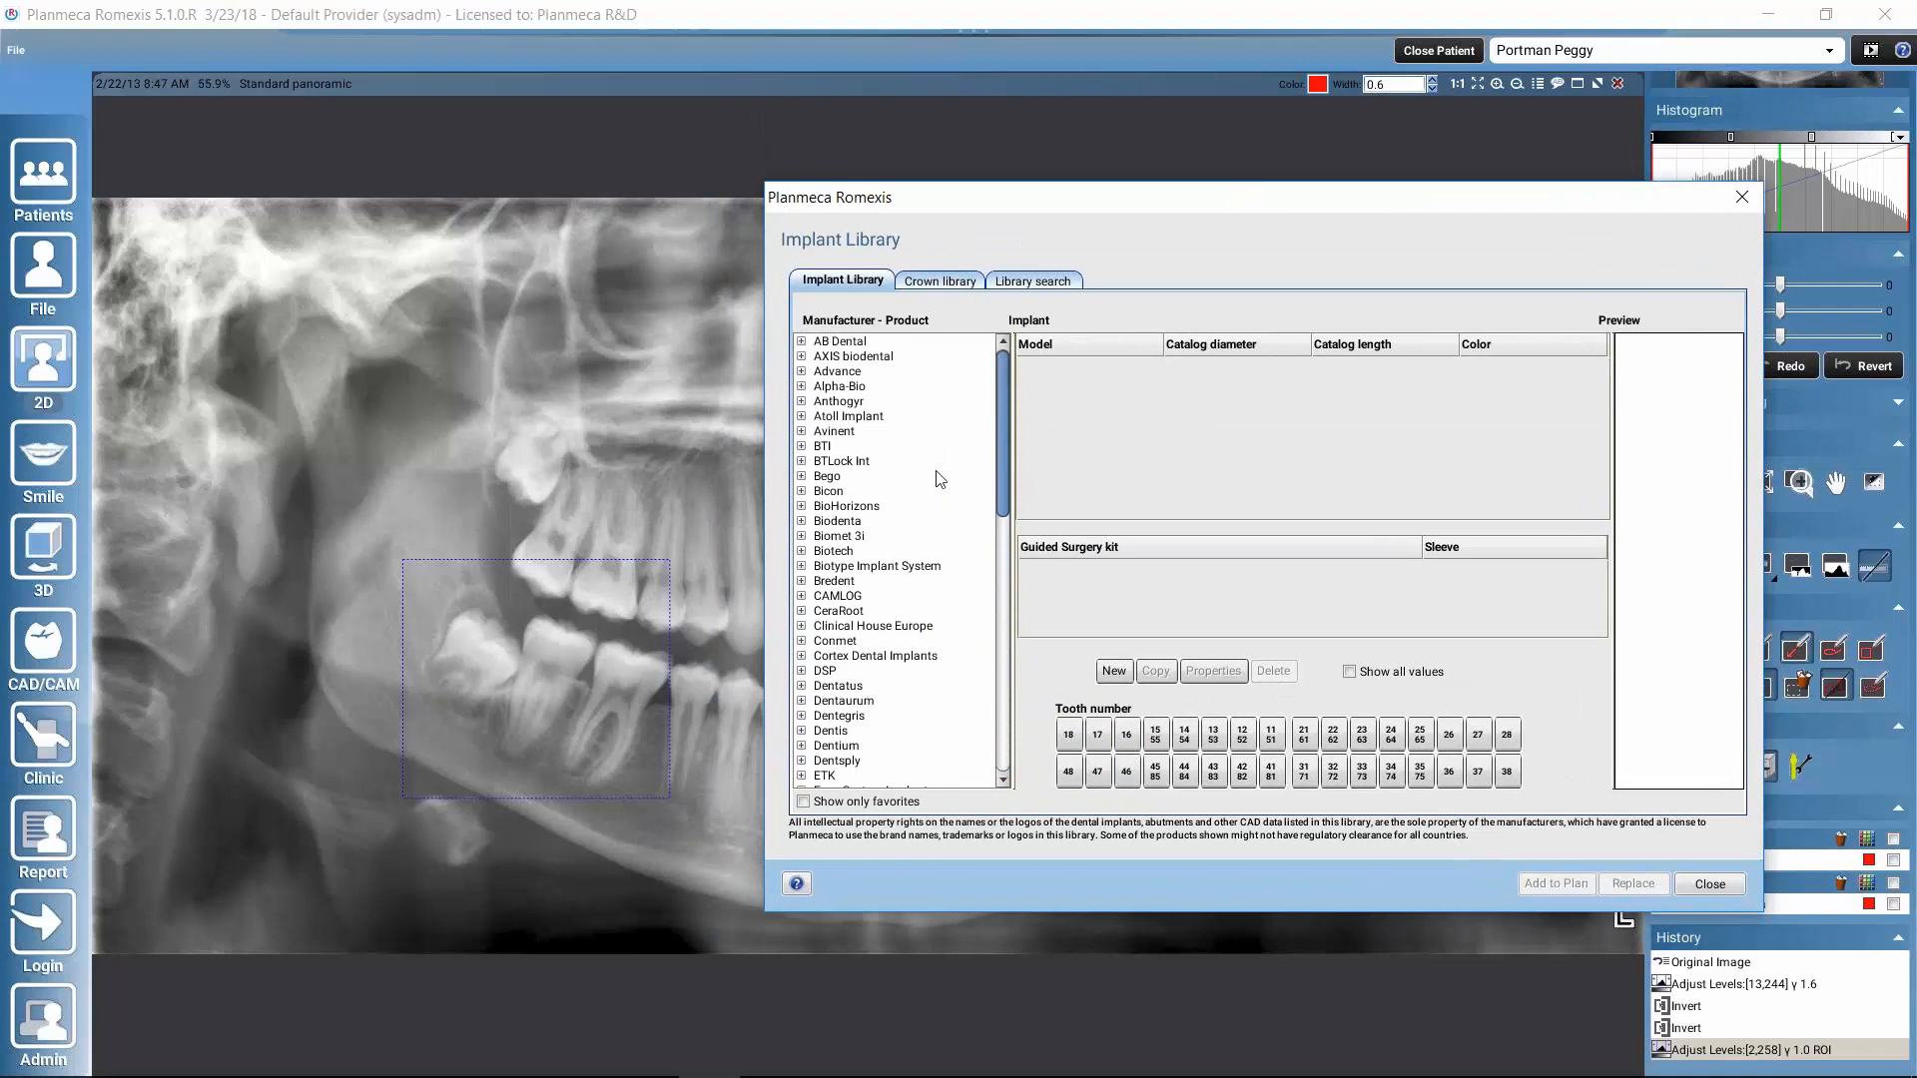
pyautogui.click(801, 597)
pyautogui.click(851, 611)
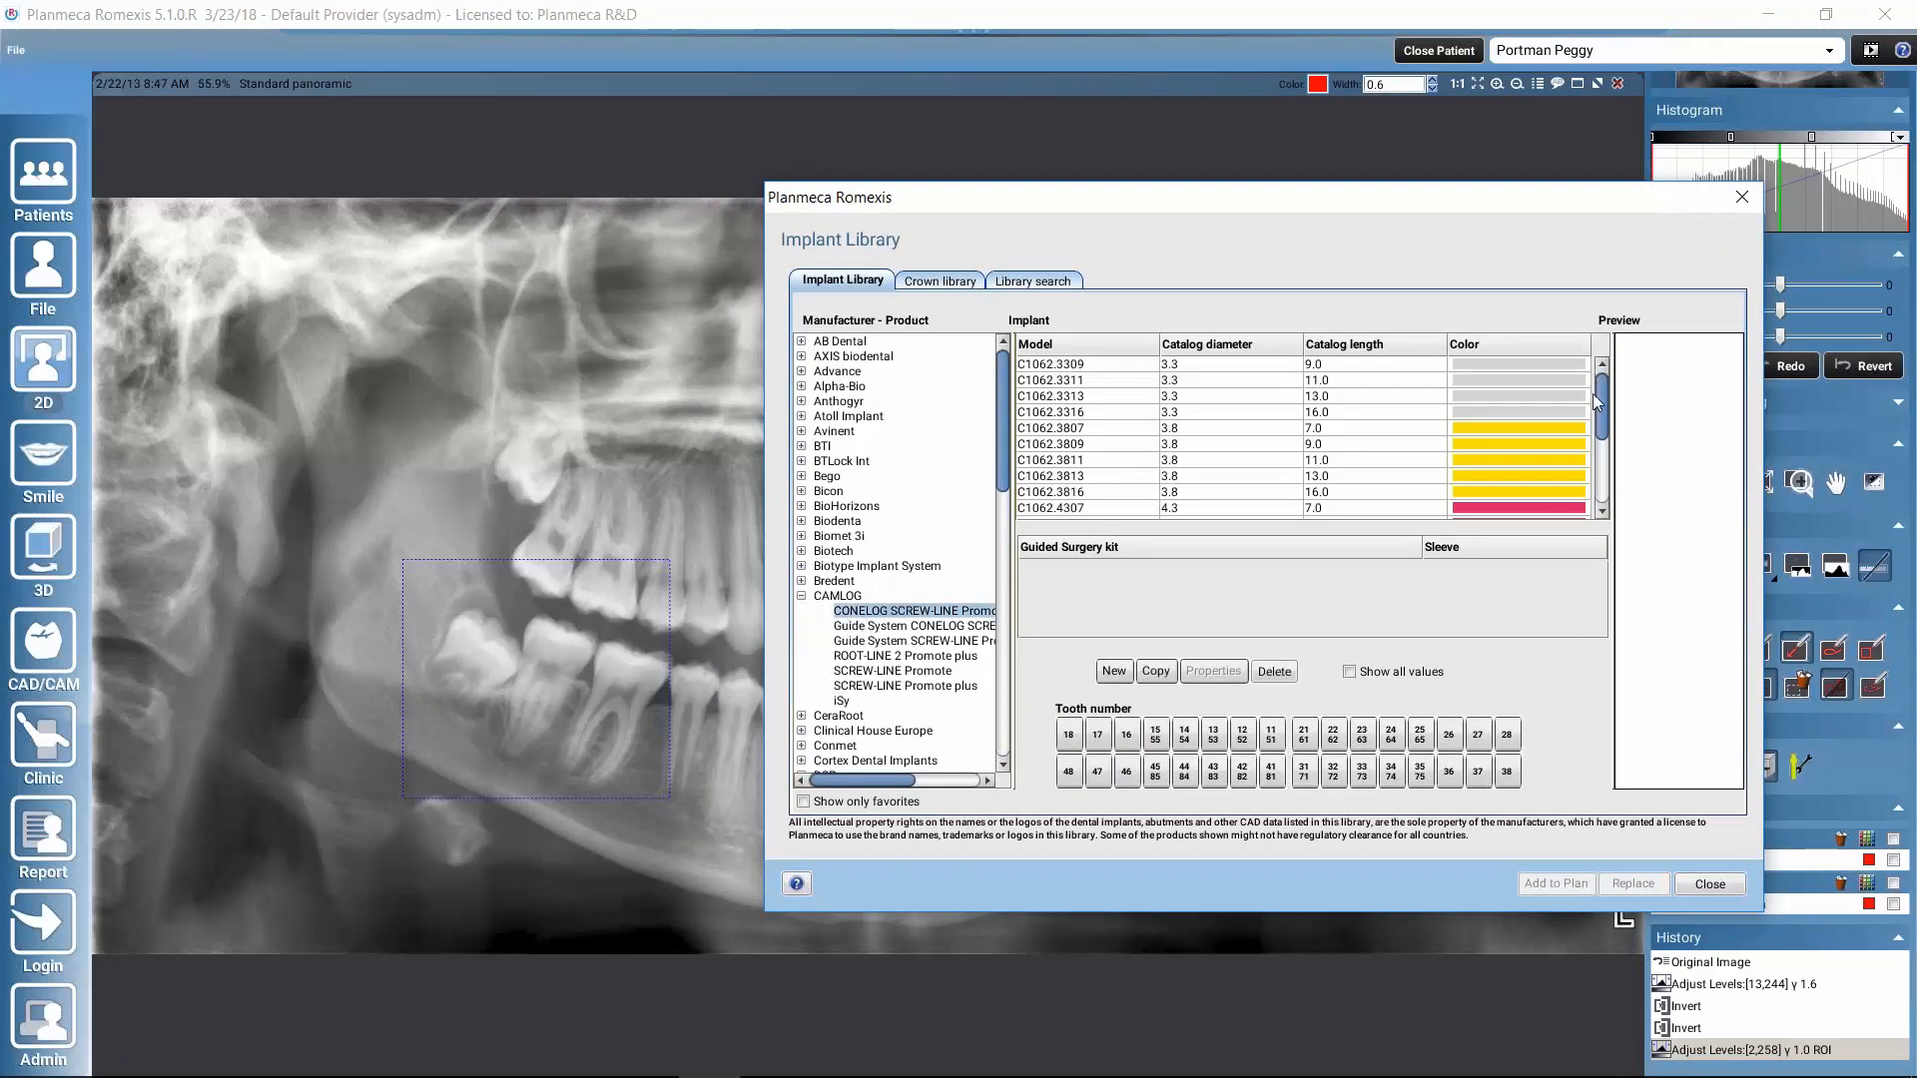
# Add implant model C1062.4311 with 4.3 diameter and 11.0 length to the plan, placing it behind the patient's upper left third molar
pyautogui.moveTo(1602, 399); pyautogui.dragTo(1619, 464)
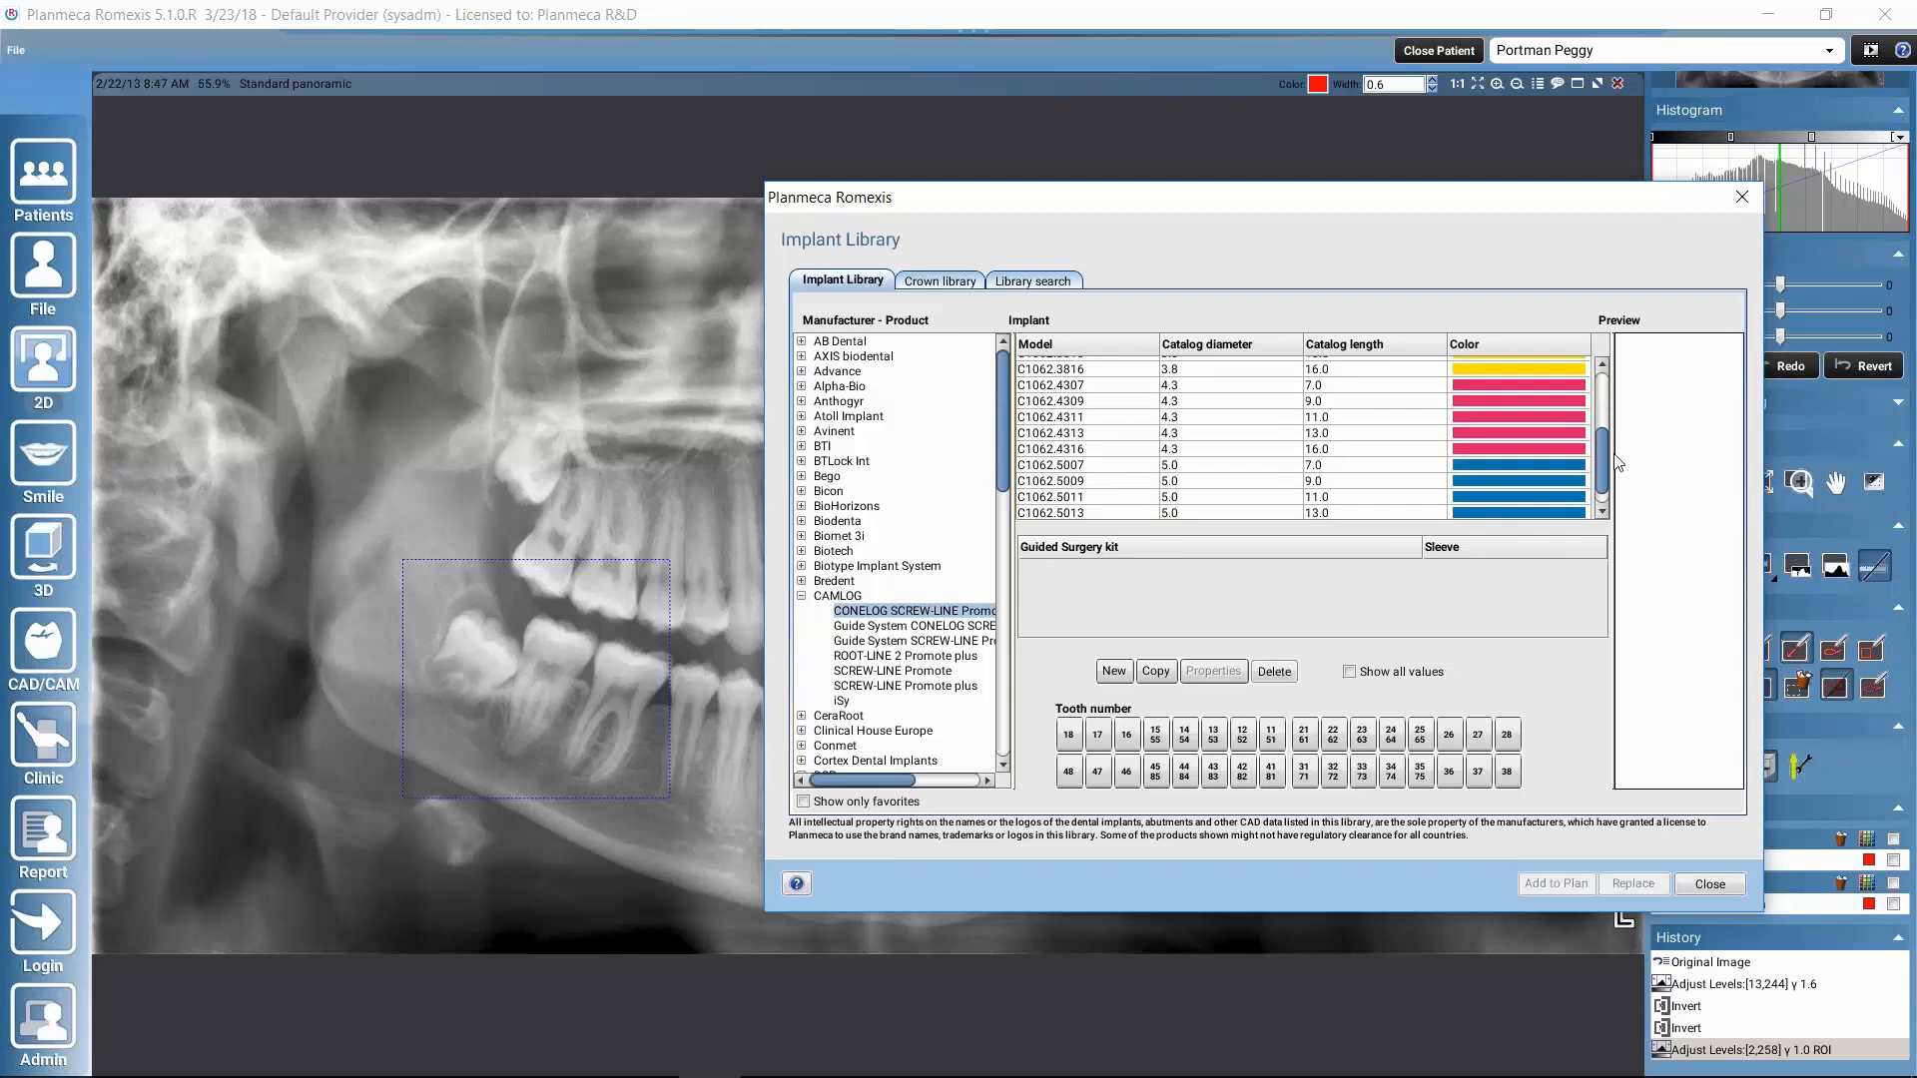
pyautogui.click(1211, 416)
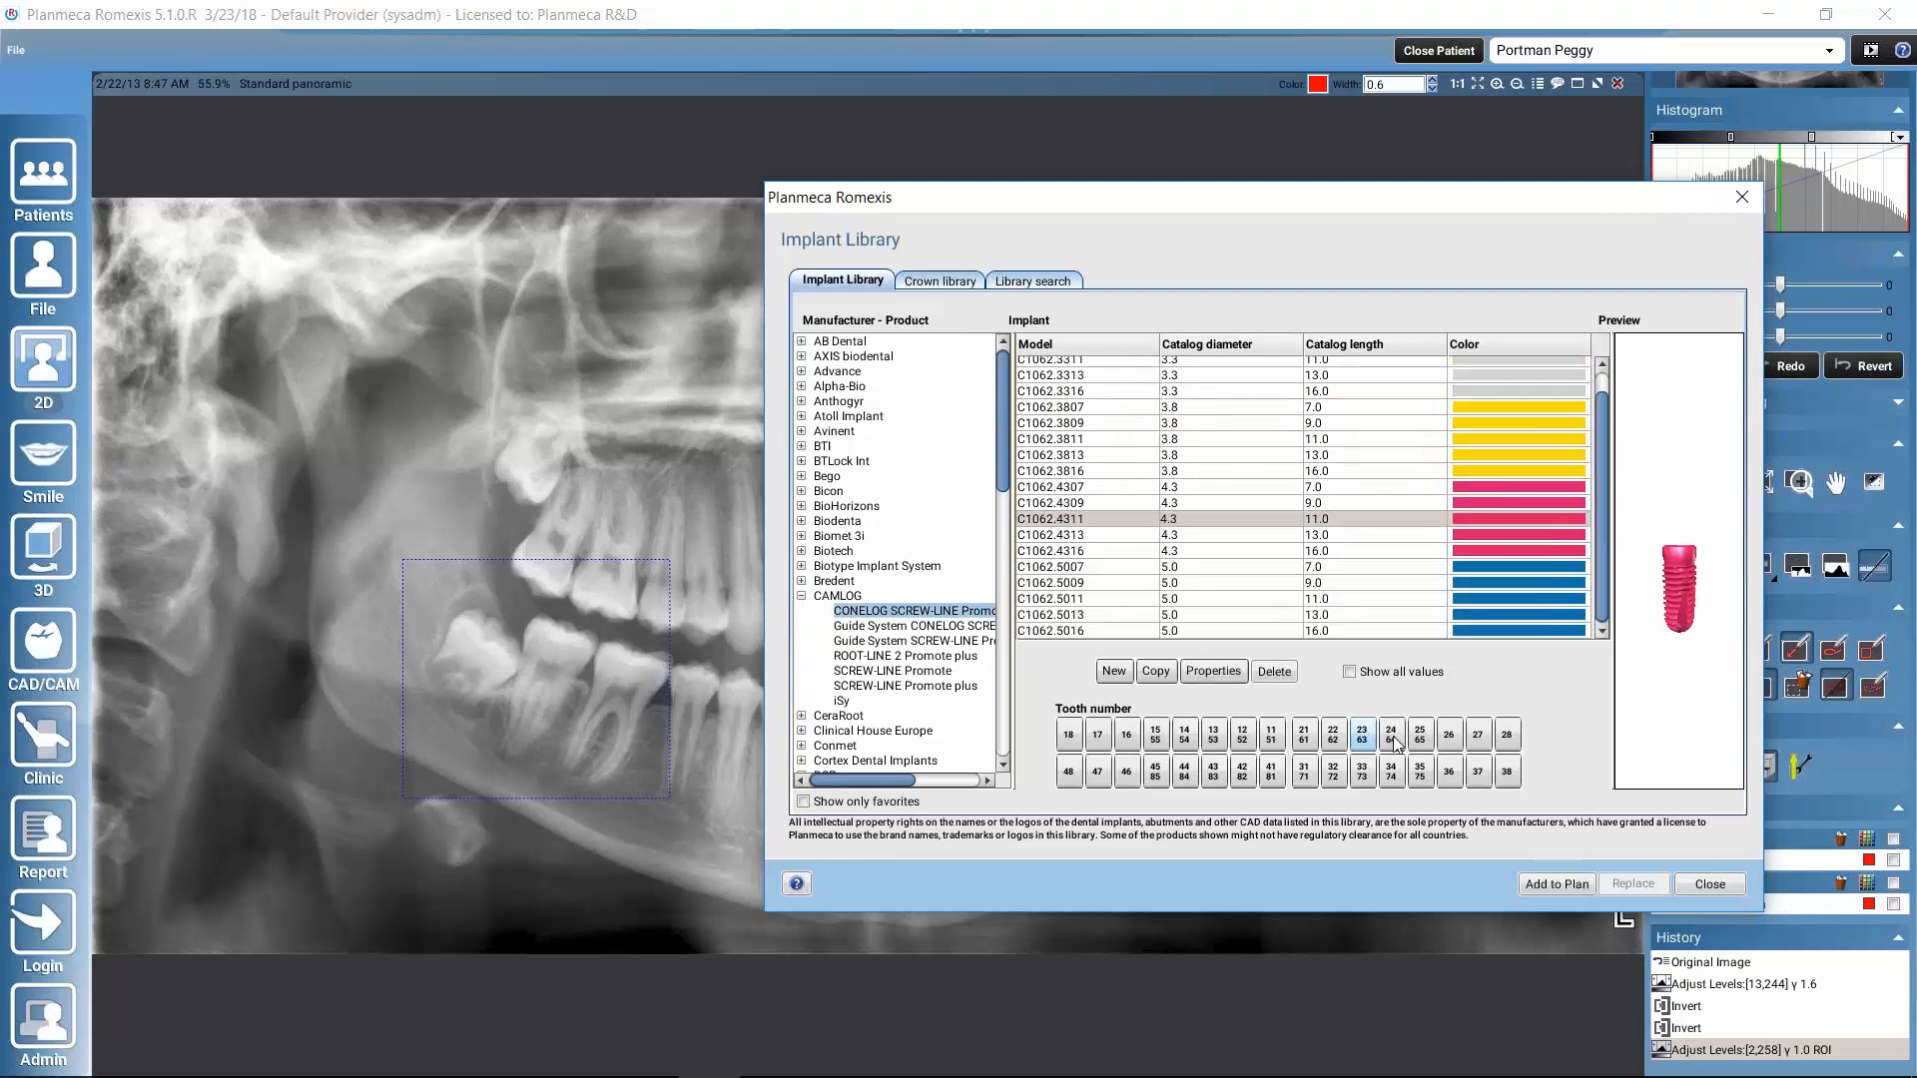
pyautogui.click(1570, 884)
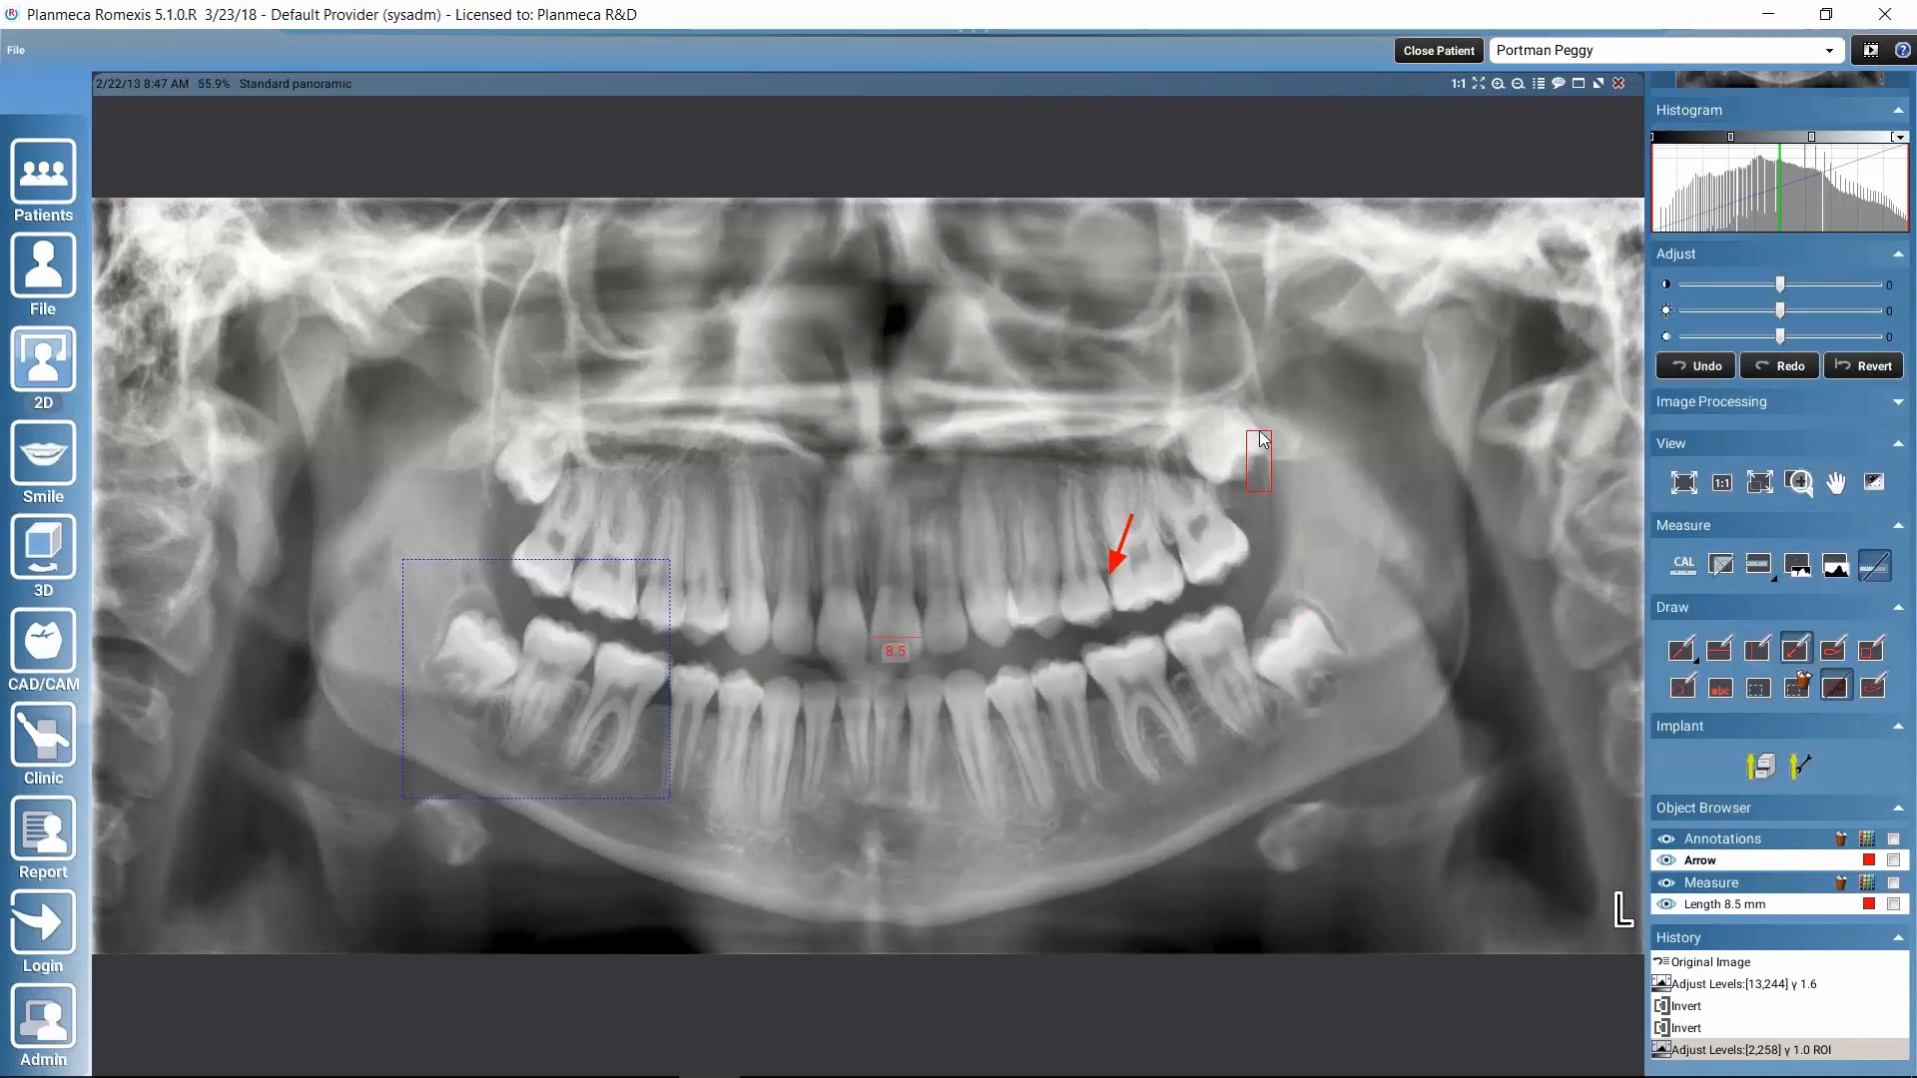
pyautogui.click(1291, 496)
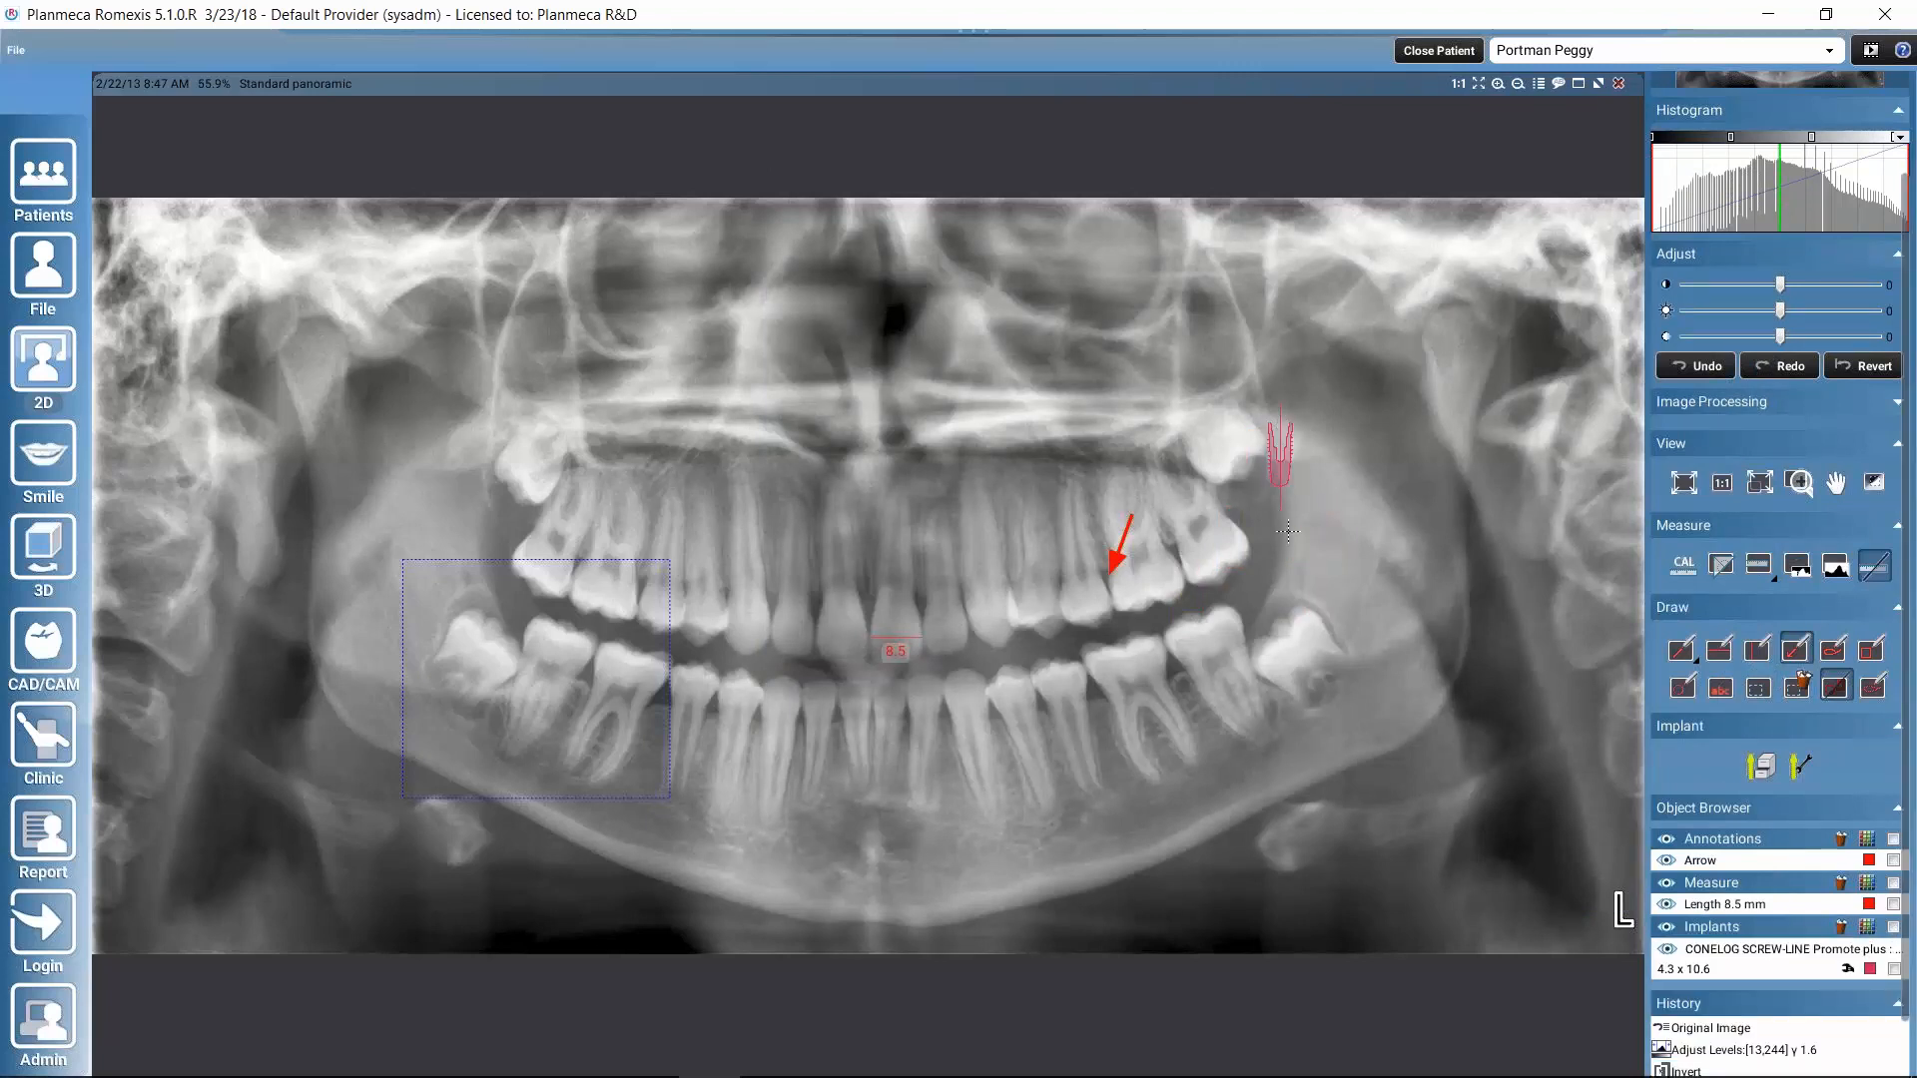
# Tilt the placed implant slightly and reposition it beside the patient's upper left third molar
pyautogui.moveTo(1280, 479)
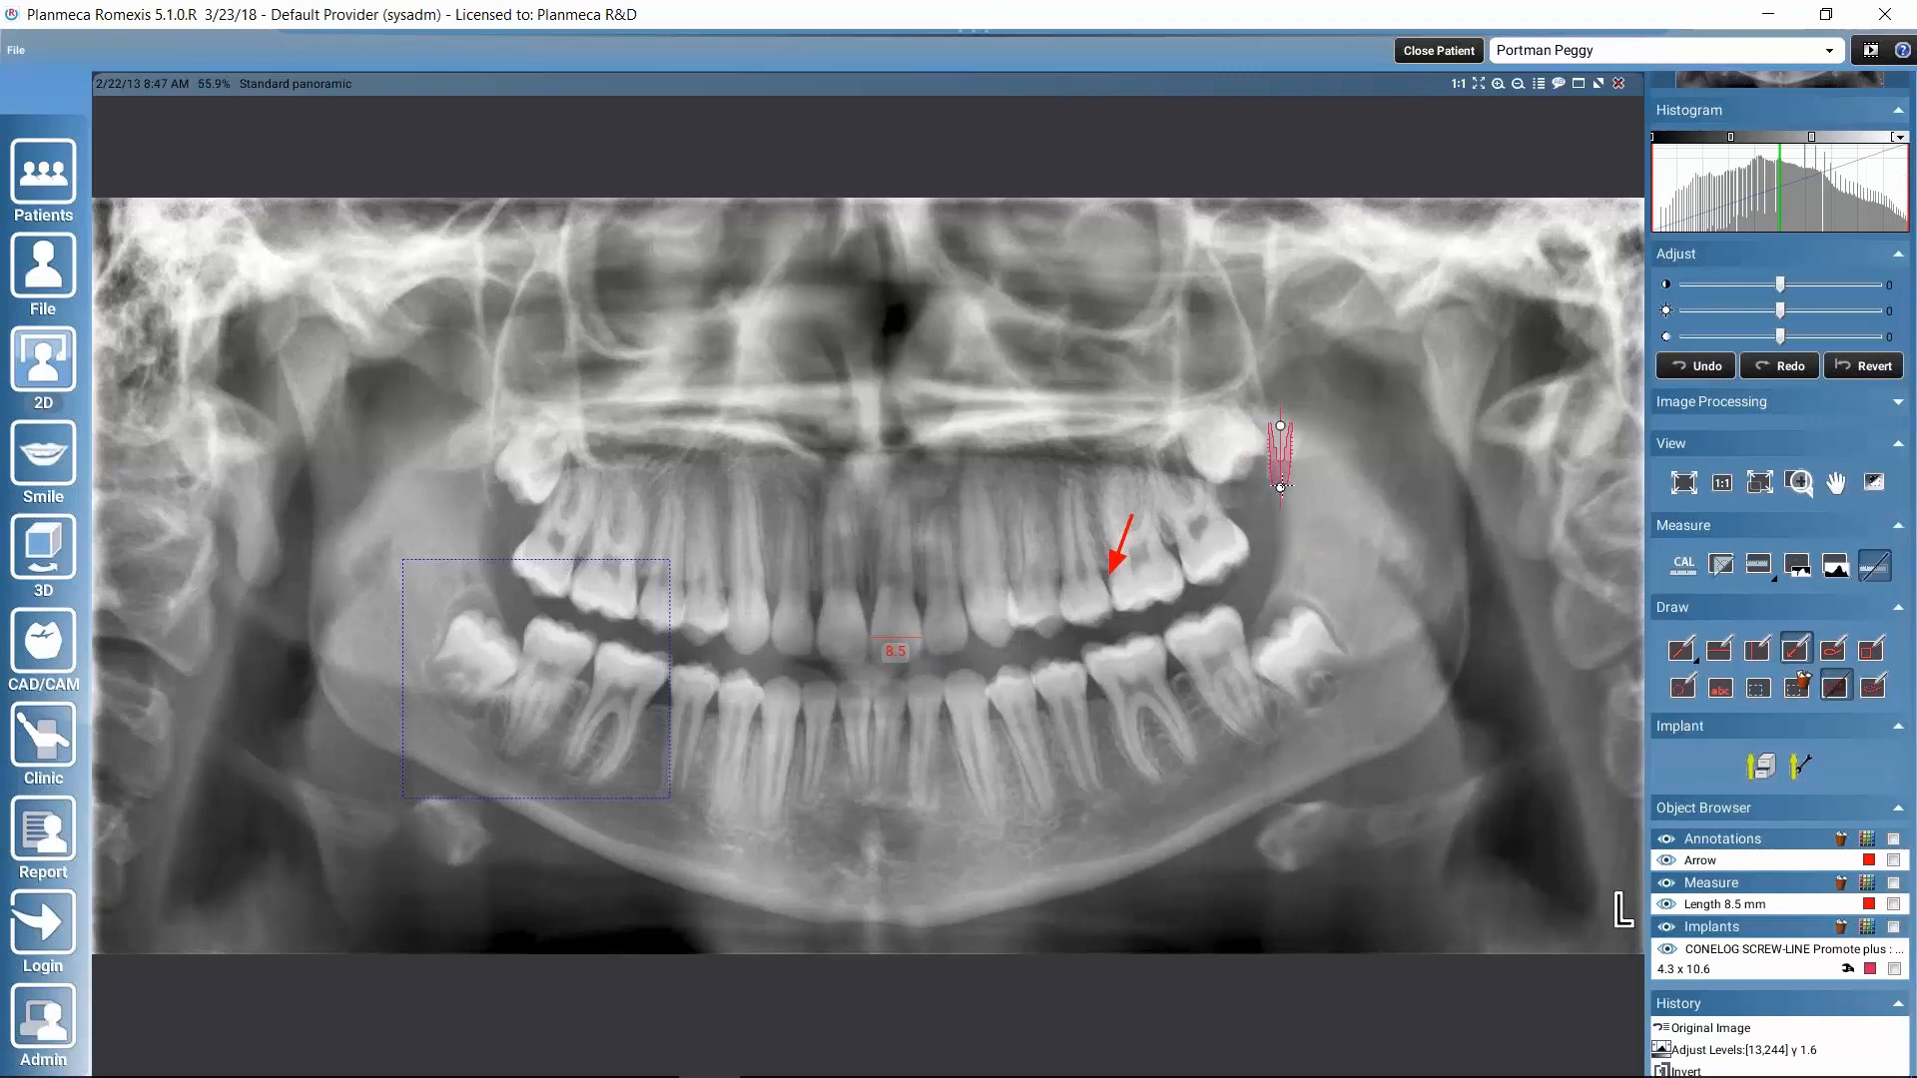
pyautogui.moveTo(1281, 488); pyautogui.dragTo(1262, 348)
pyautogui.moveTo(1269, 392); pyautogui.dragTo(1288, 457)
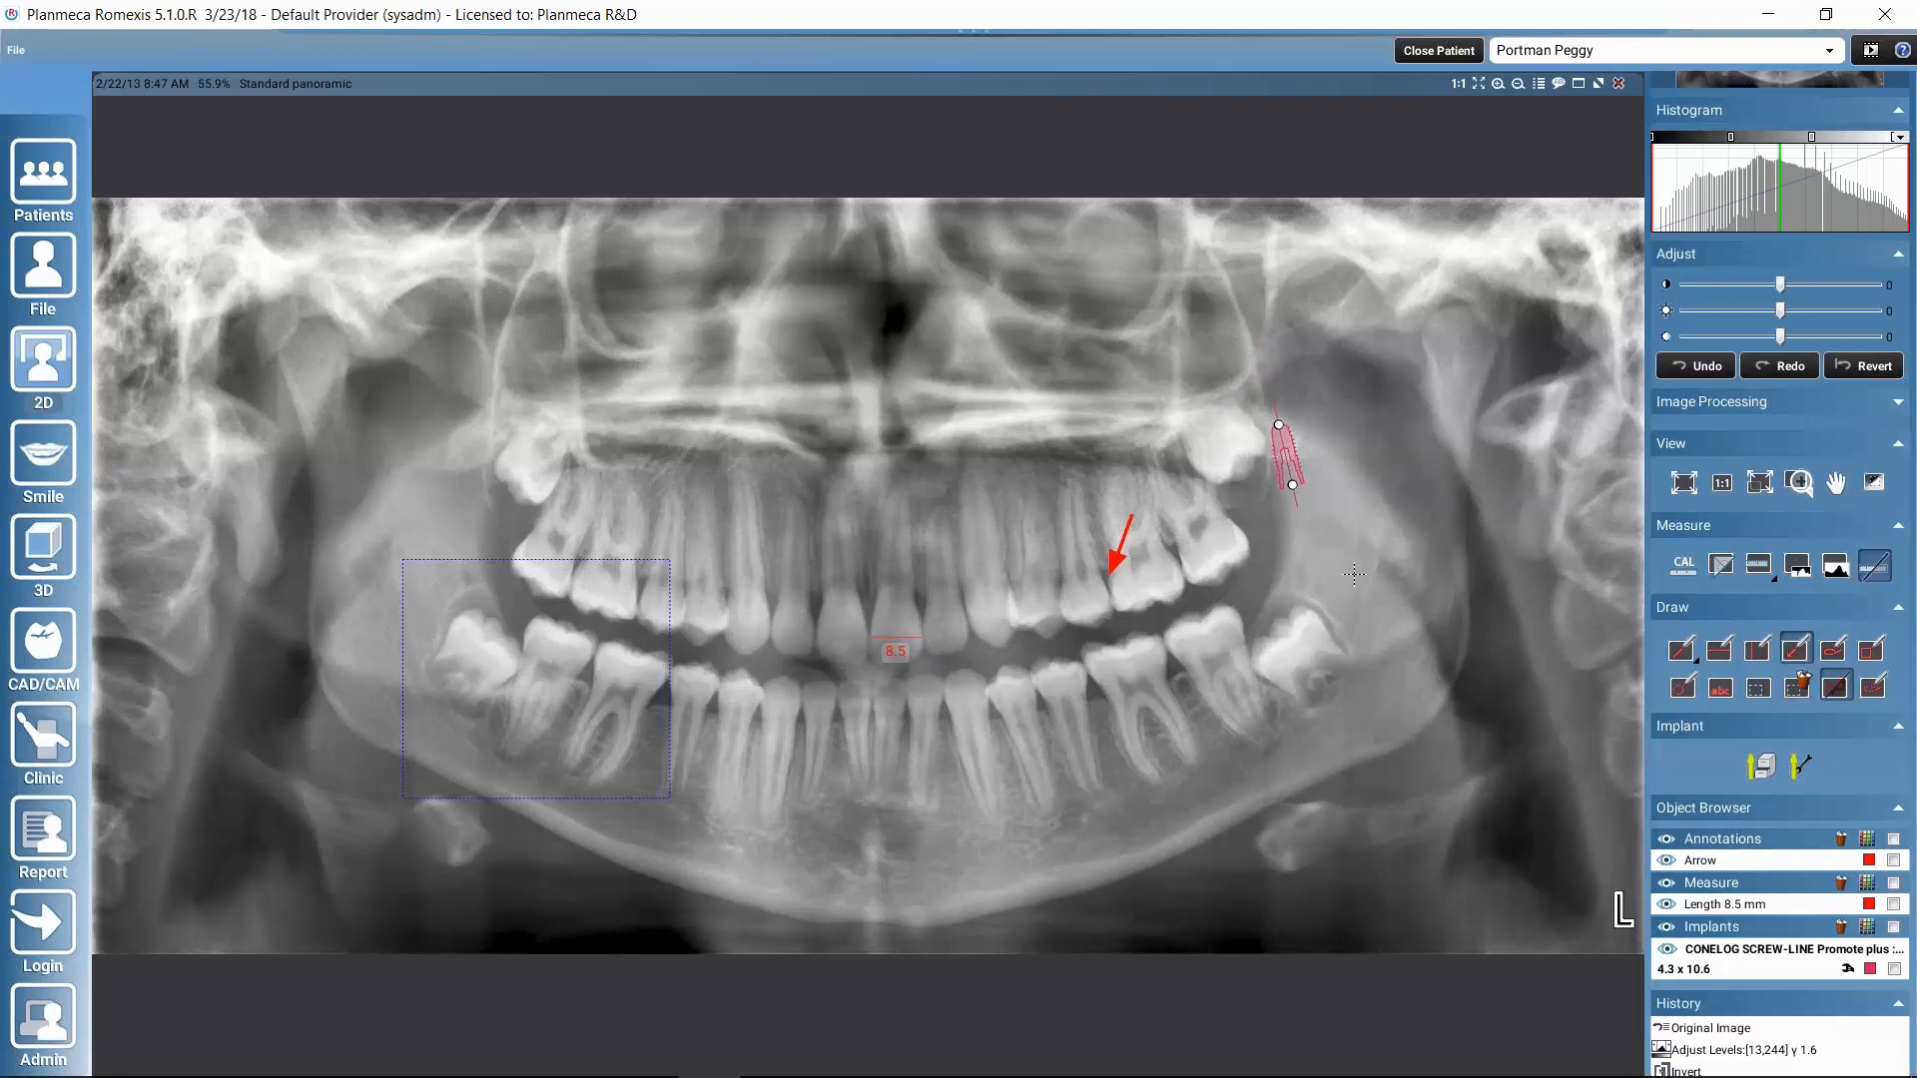
# Review the placed implant's properties, such as manufacturer, model, length and diameter, and close them
pyautogui.click(1800, 769)
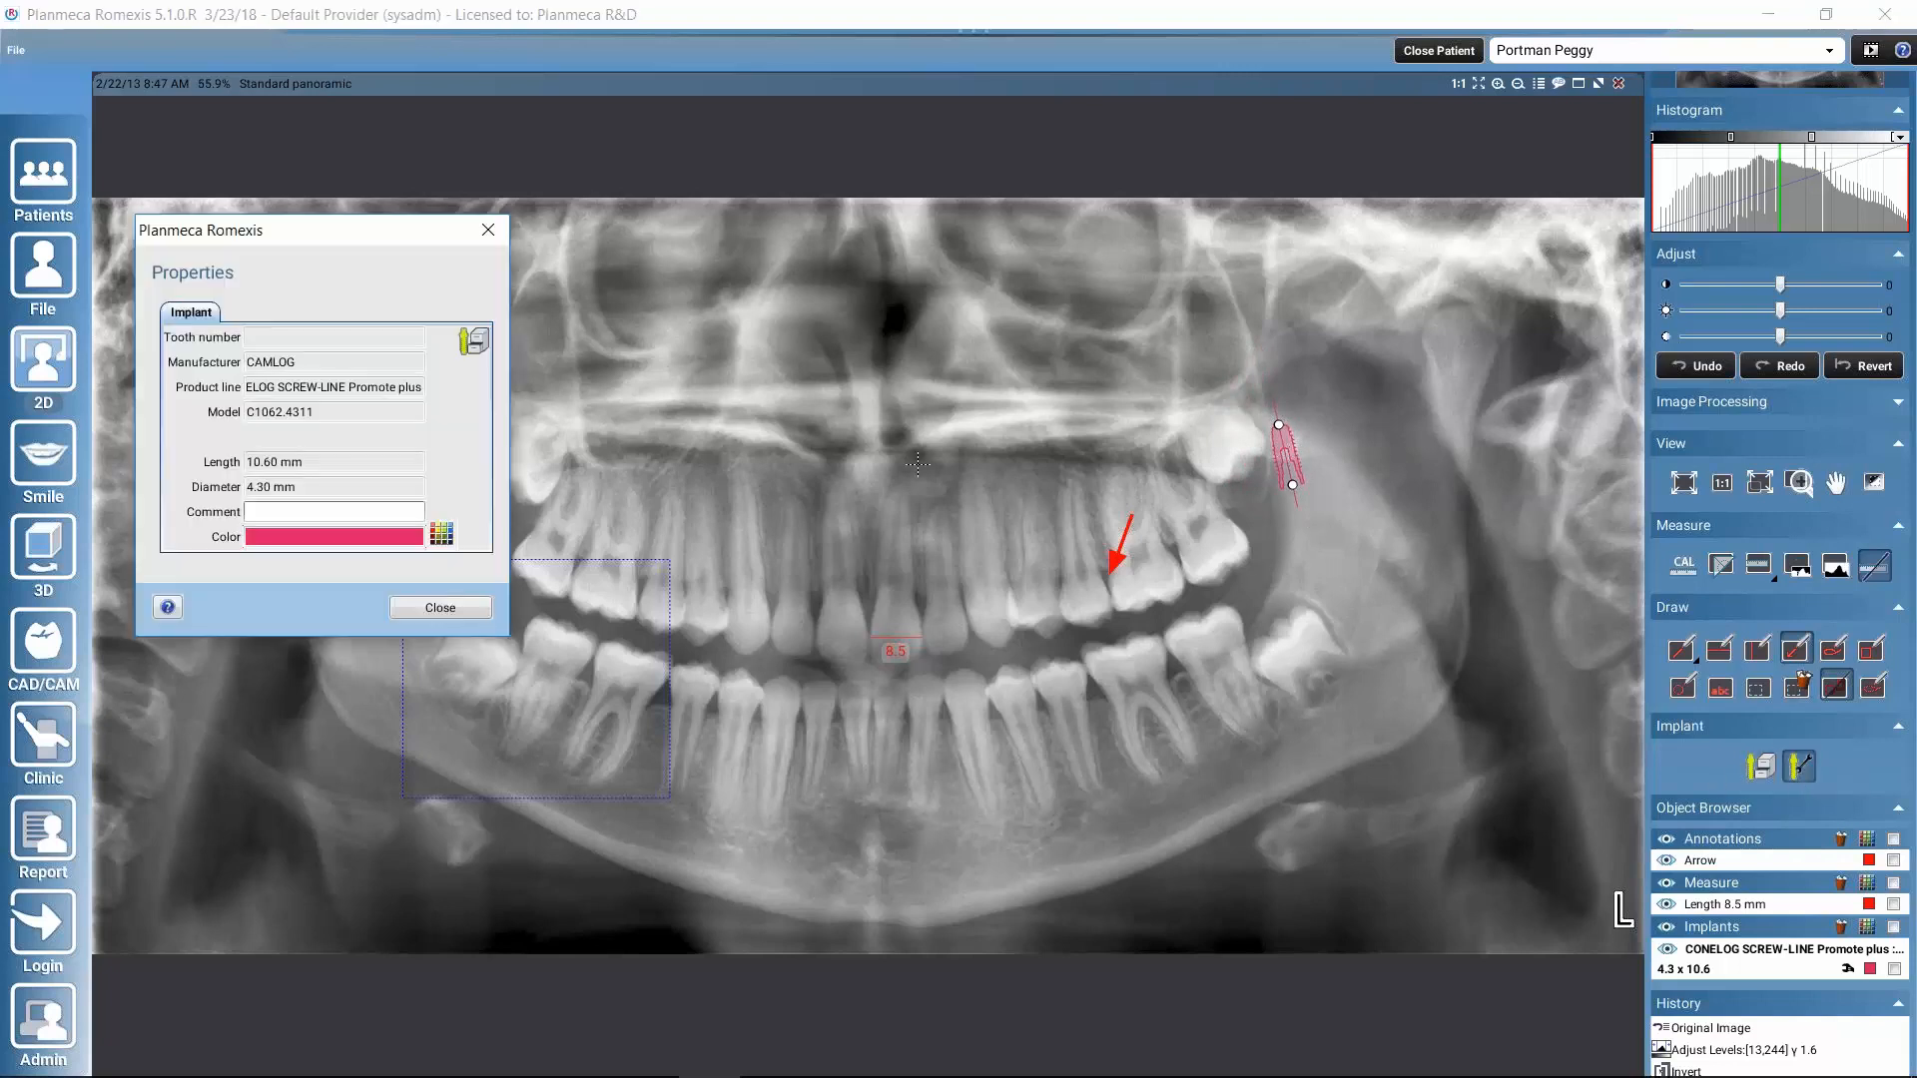
pyautogui.click(400, 204)
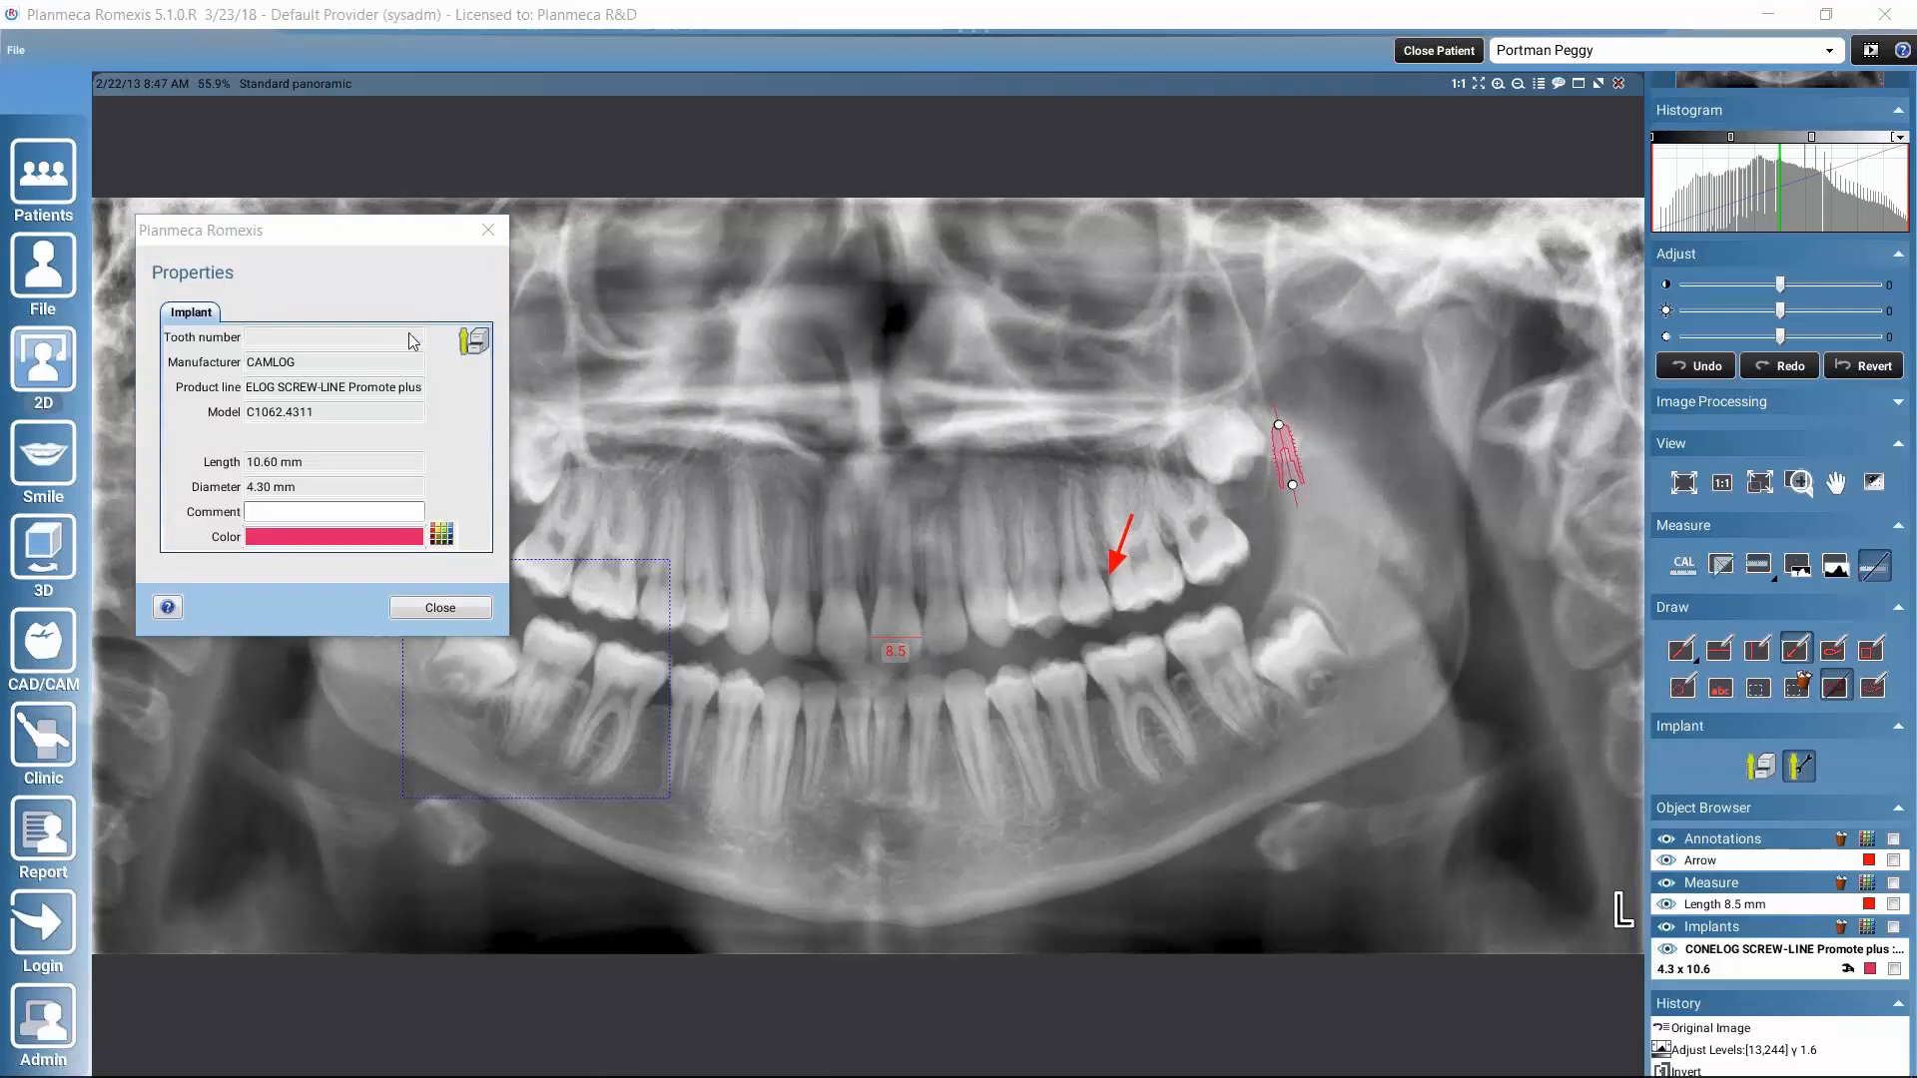
pyautogui.moveTo(365, 233); pyautogui.dragTo(642, 209)
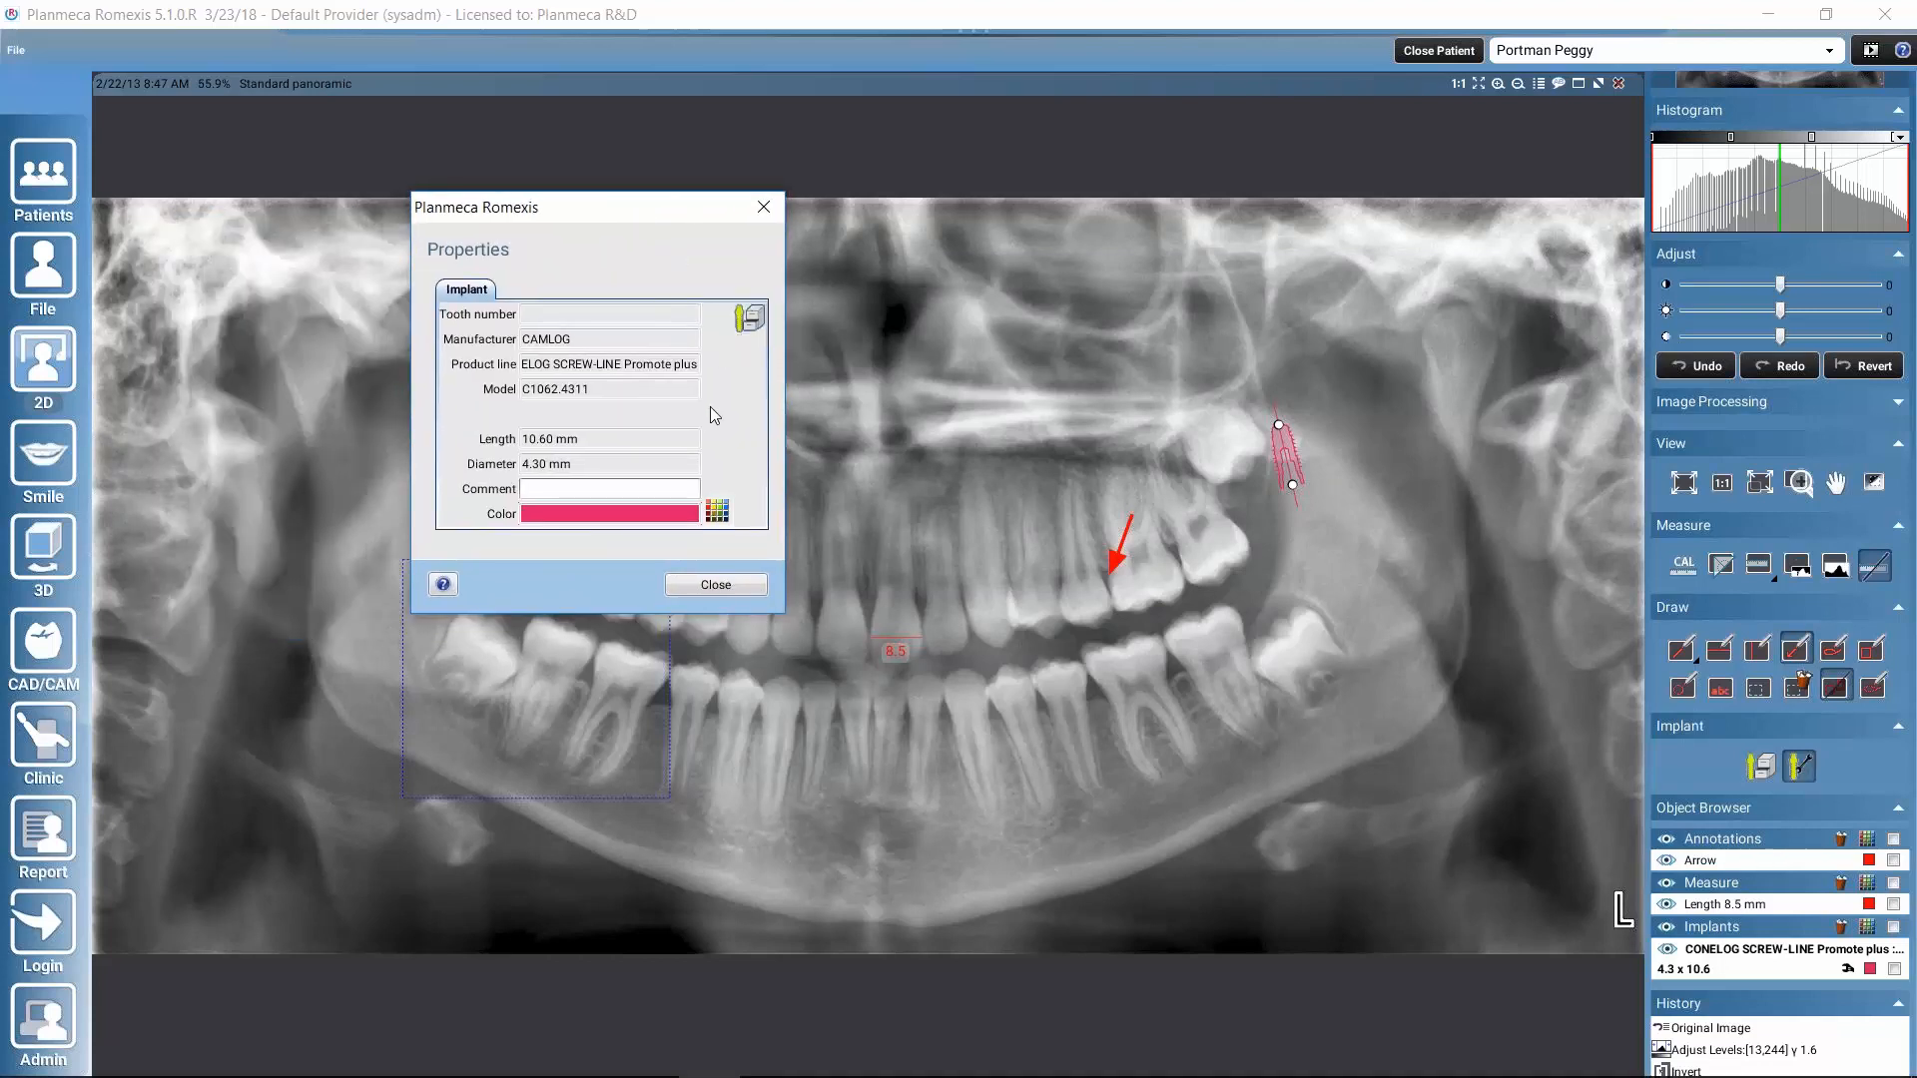
pyautogui.click(765, 207)
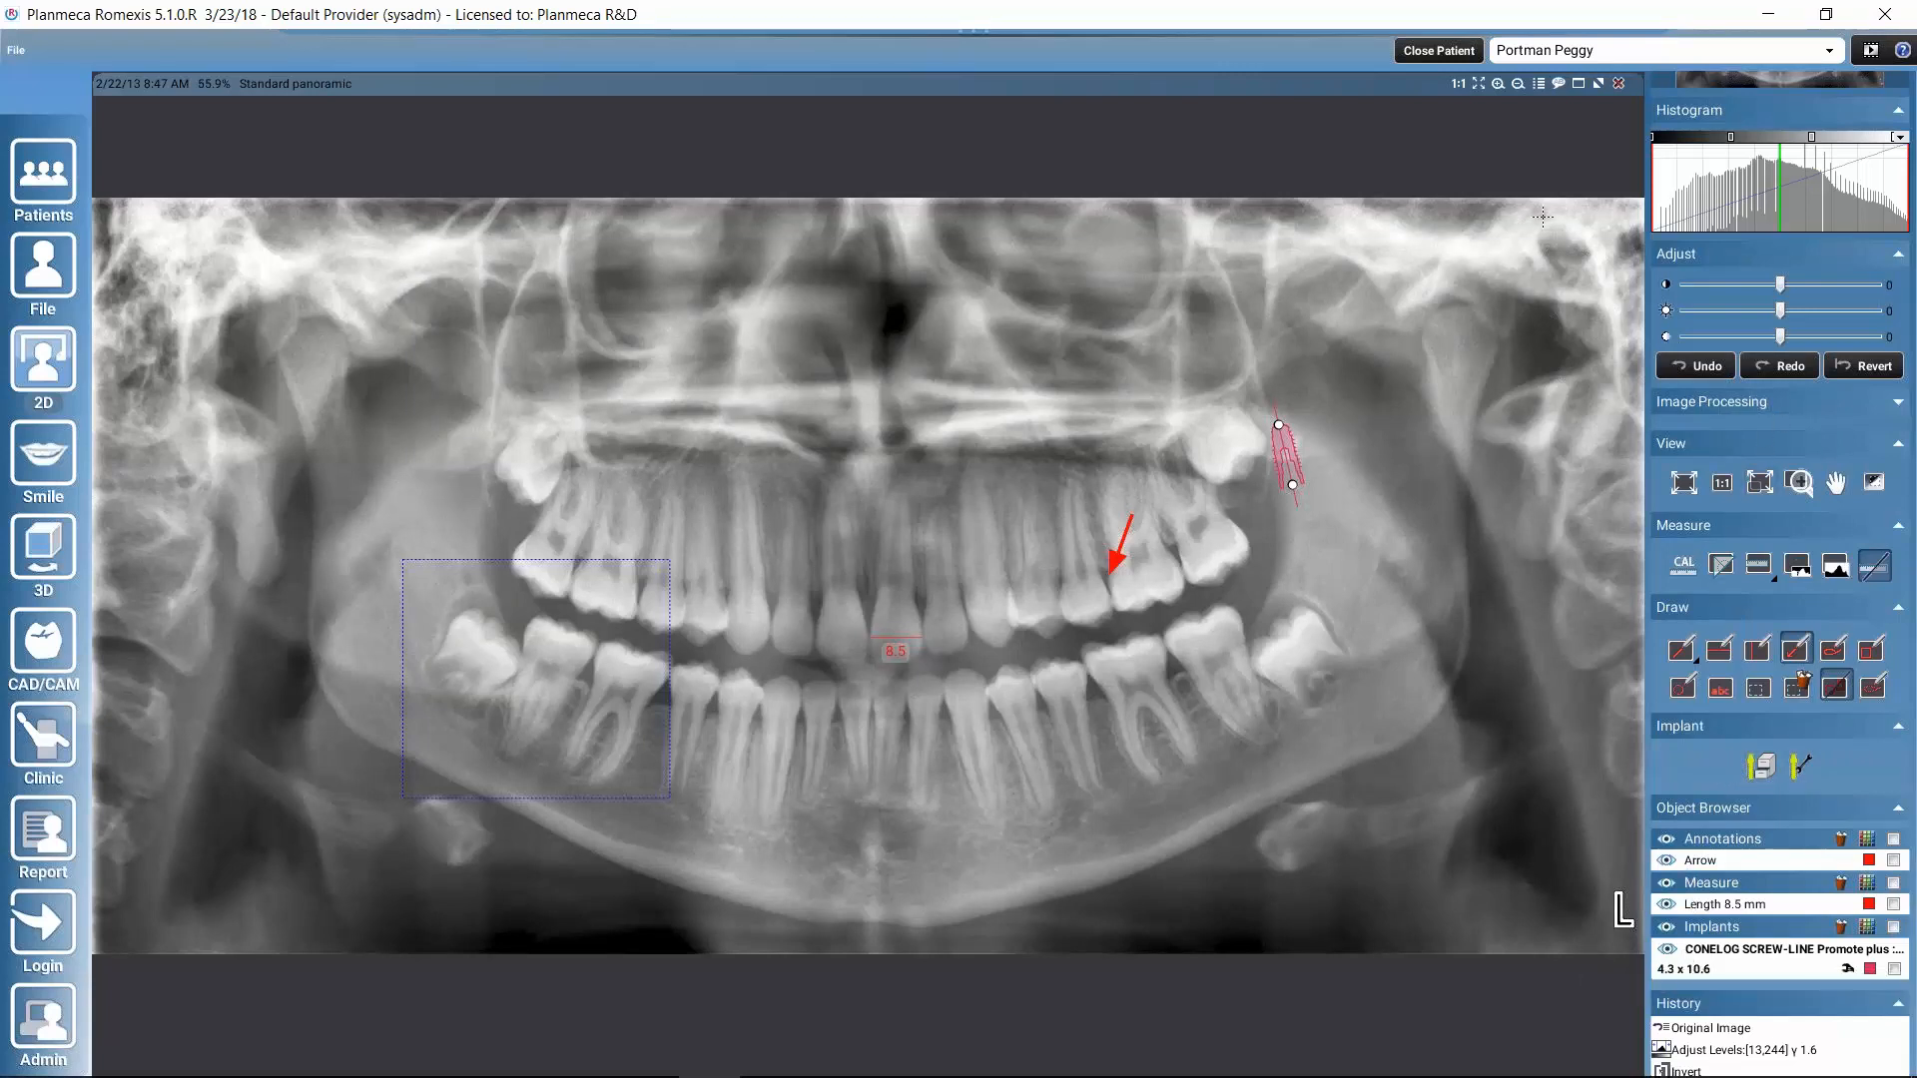
# Close the current panoramic, open the 3/18/15 1:13 PM SmartPan image in full size, and browse its layers to 4/9
pyautogui.click(1618, 84)
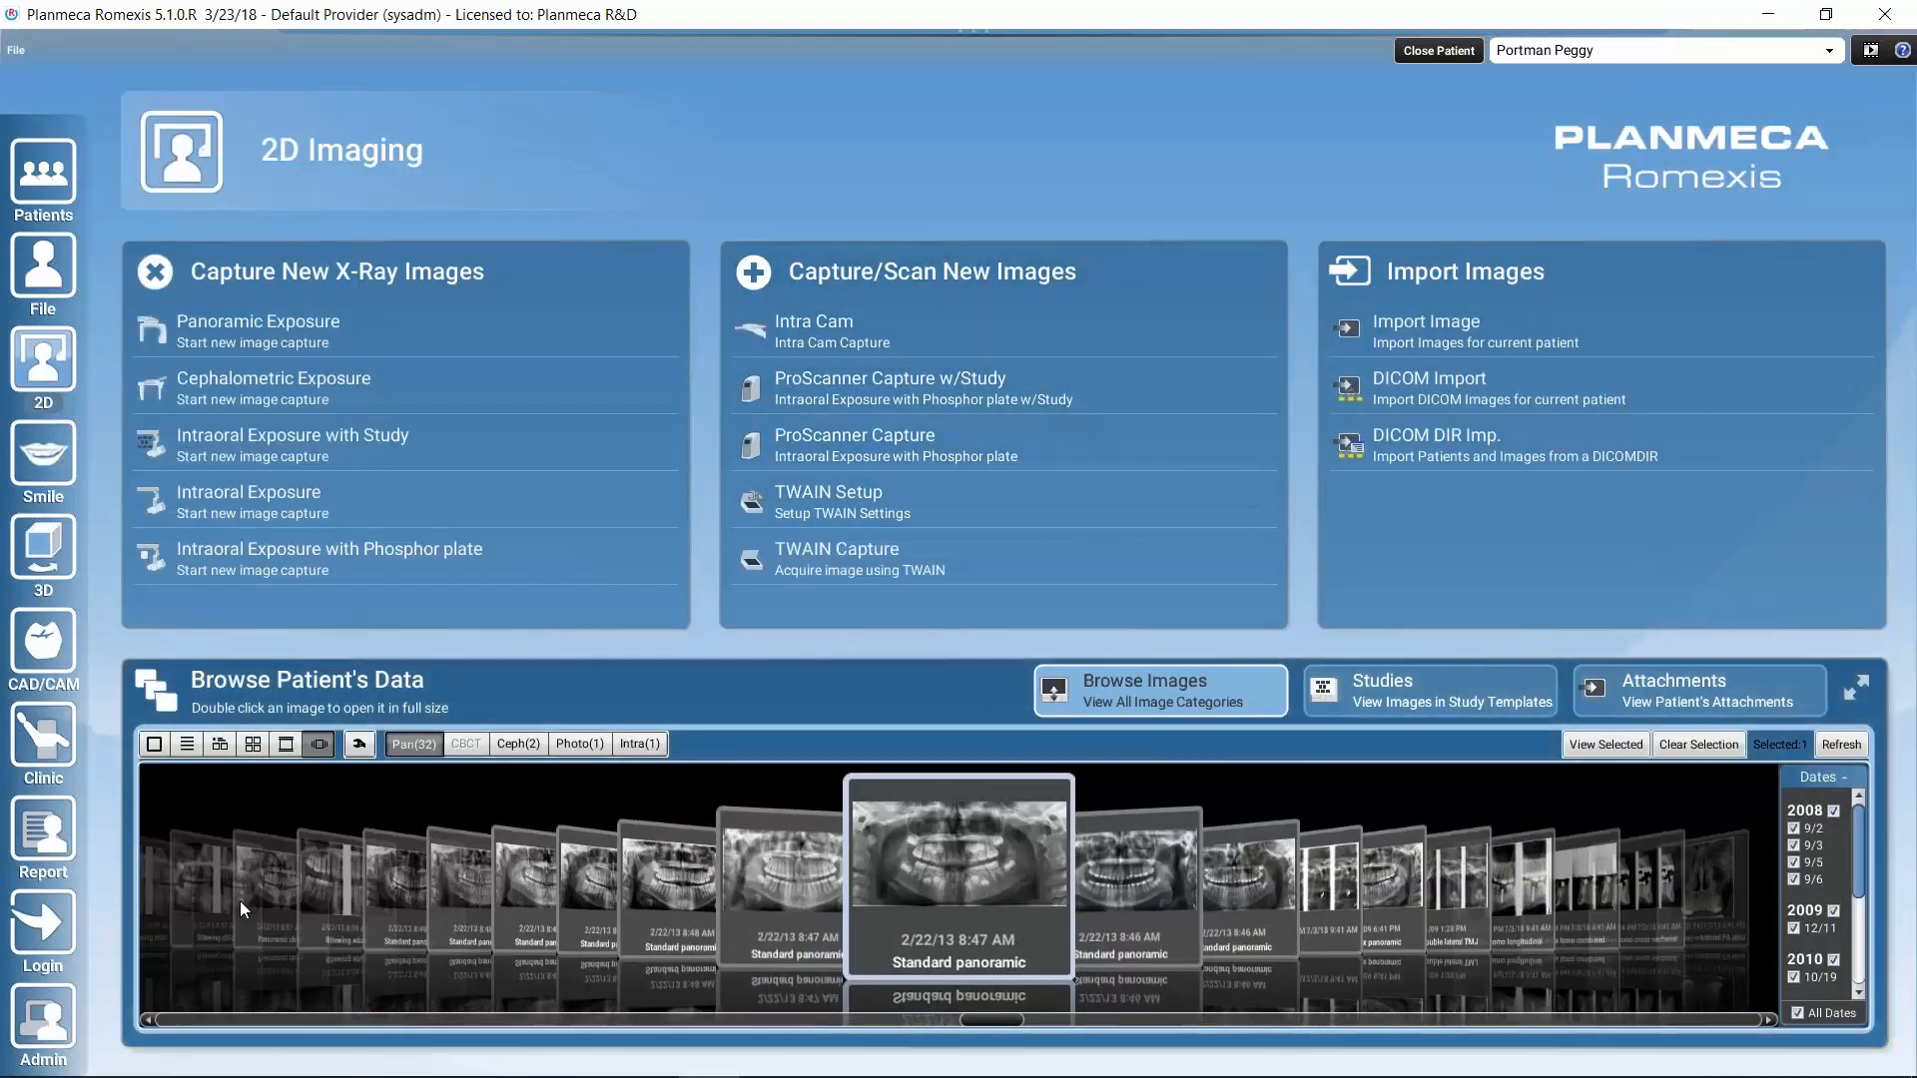
pyautogui.click(212, 900)
pyautogui.click(591, 898)
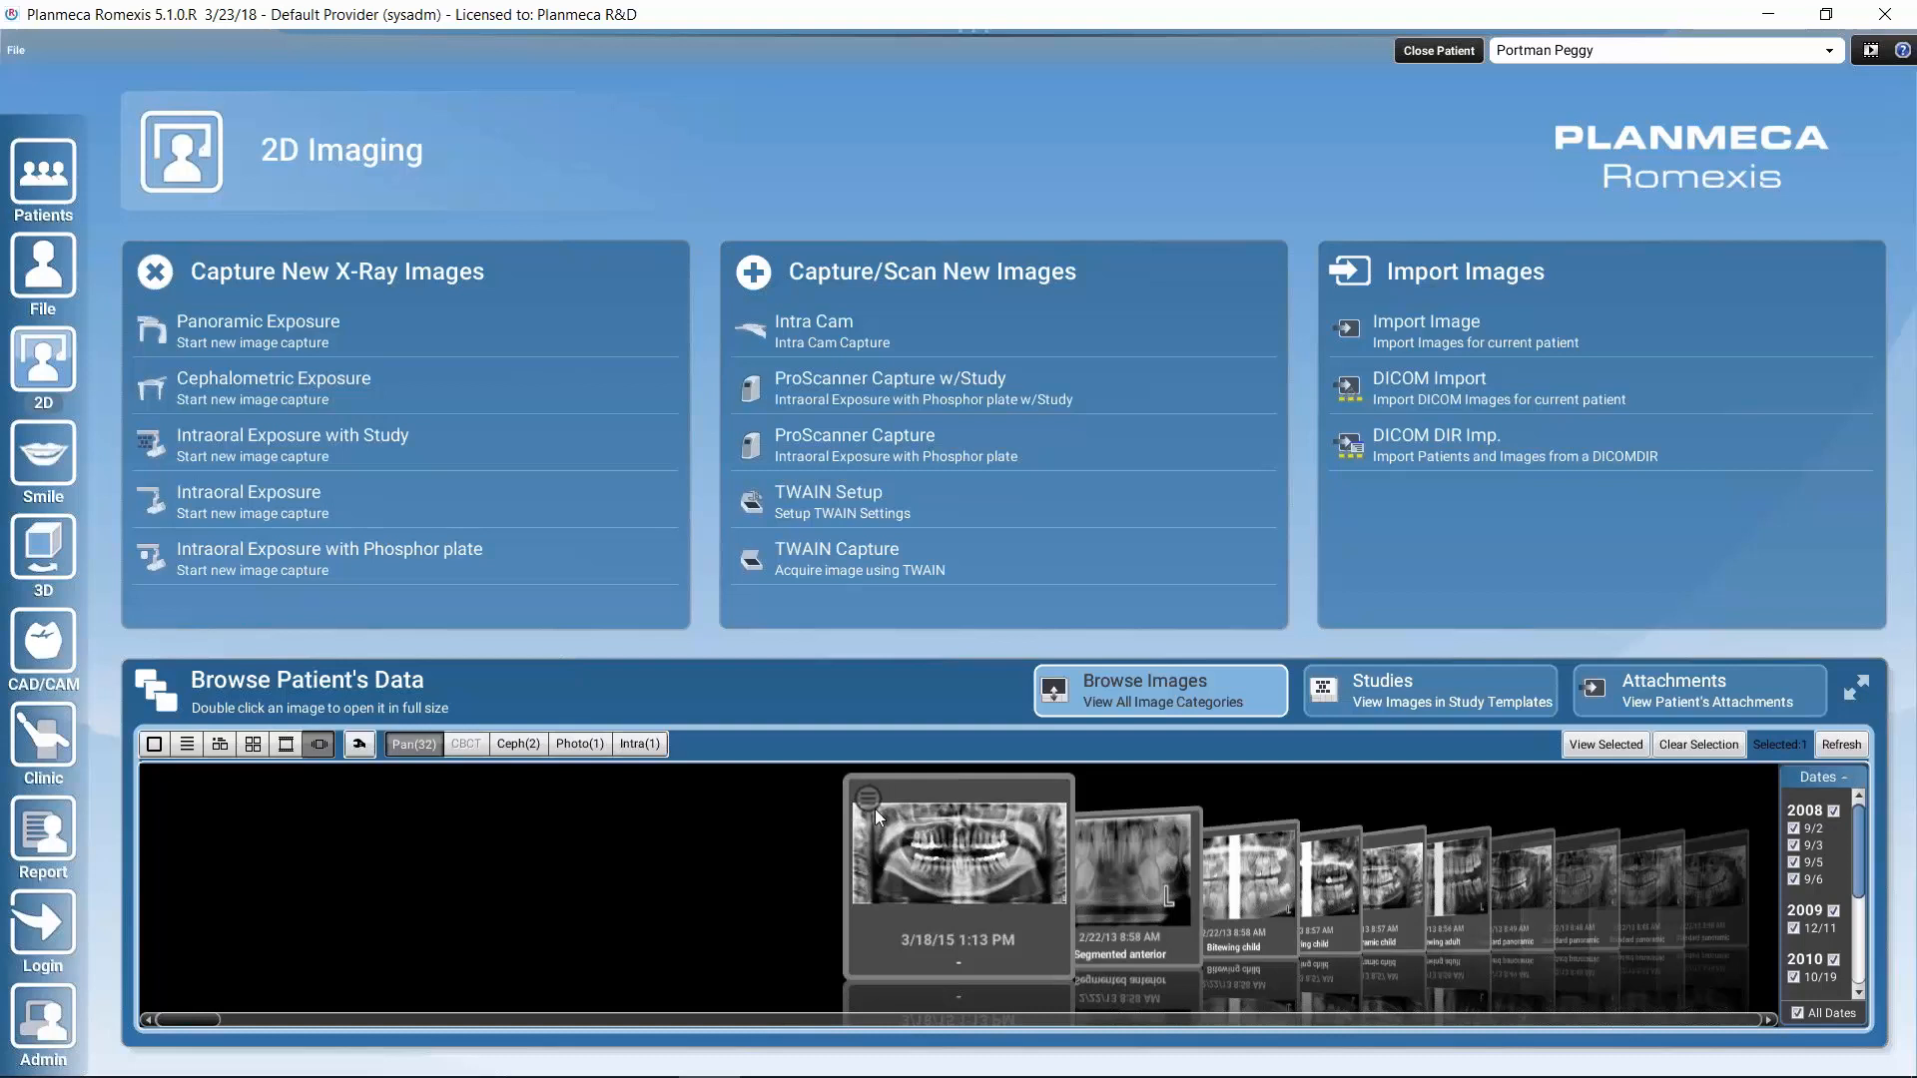
pyautogui.doubleClick(953, 865)
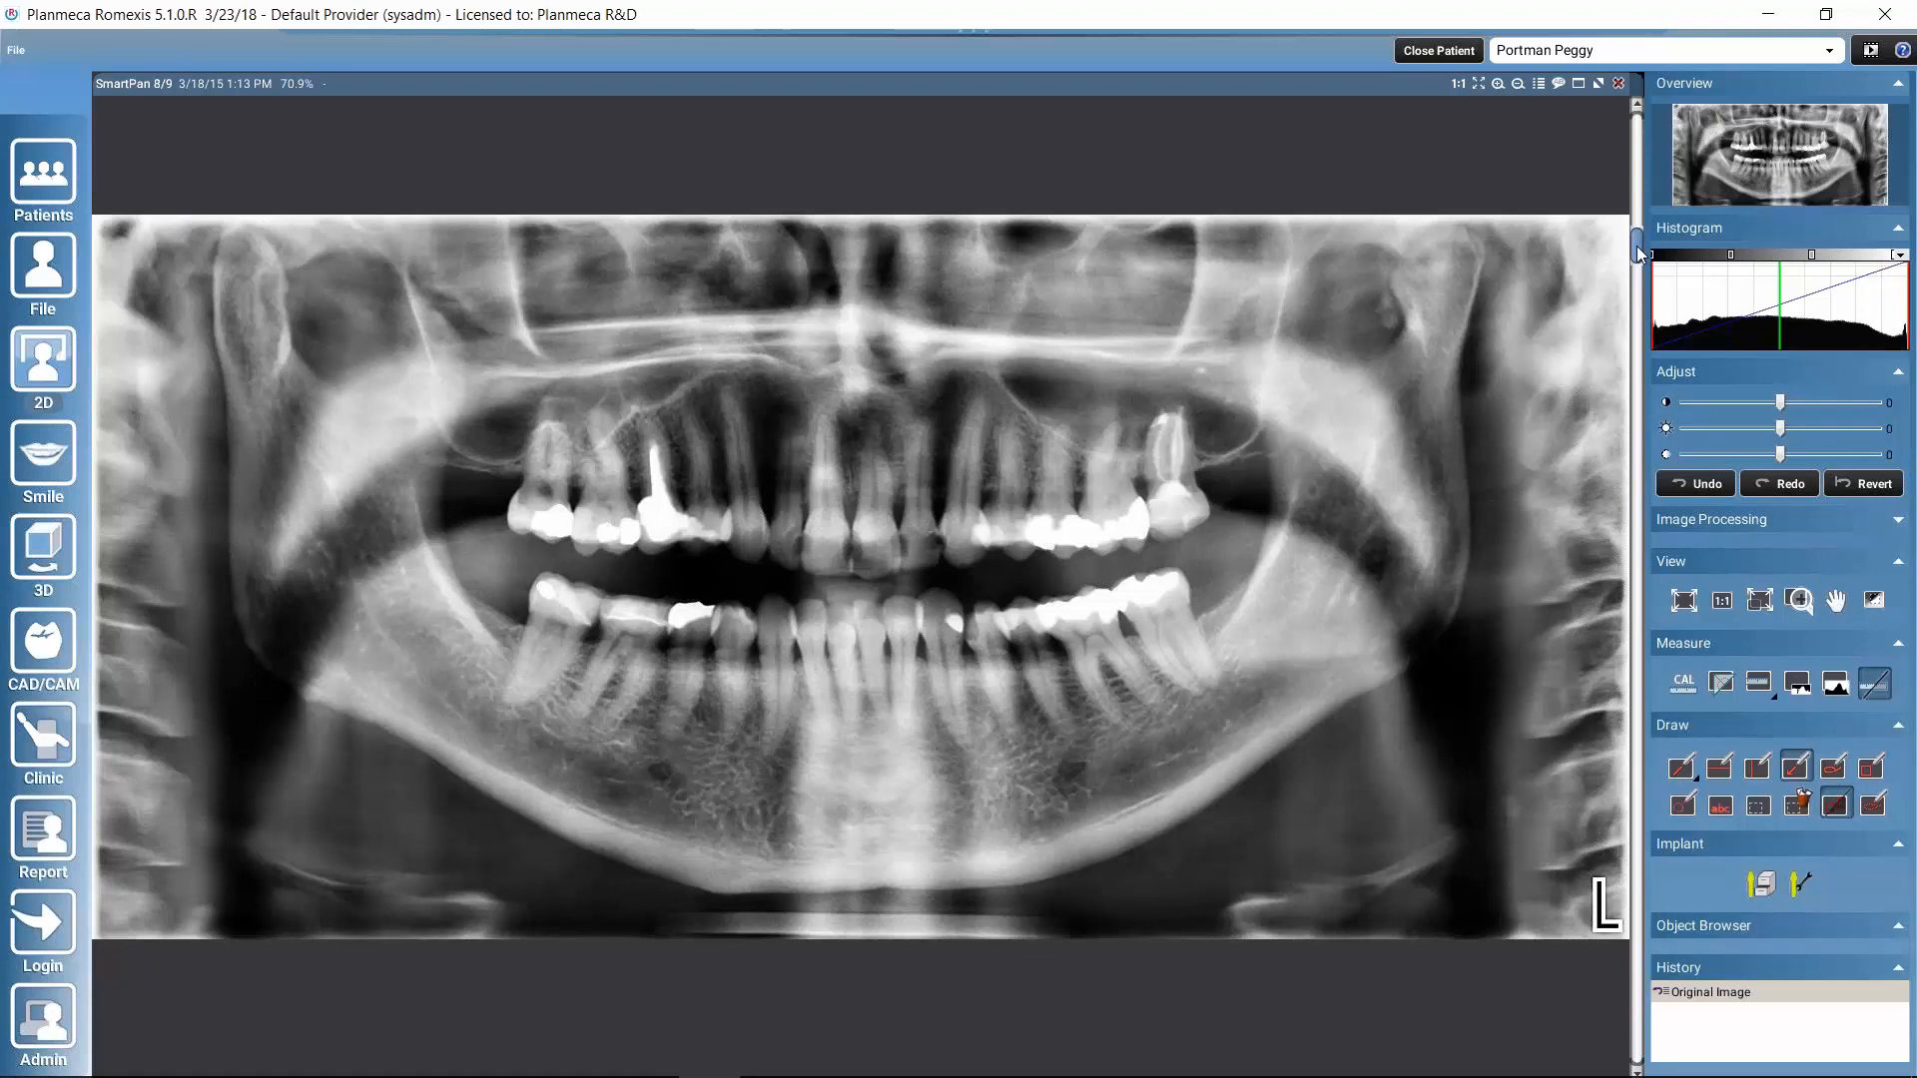
pyautogui.moveTo(1631, 292); pyautogui.dragTo(1634, 700)
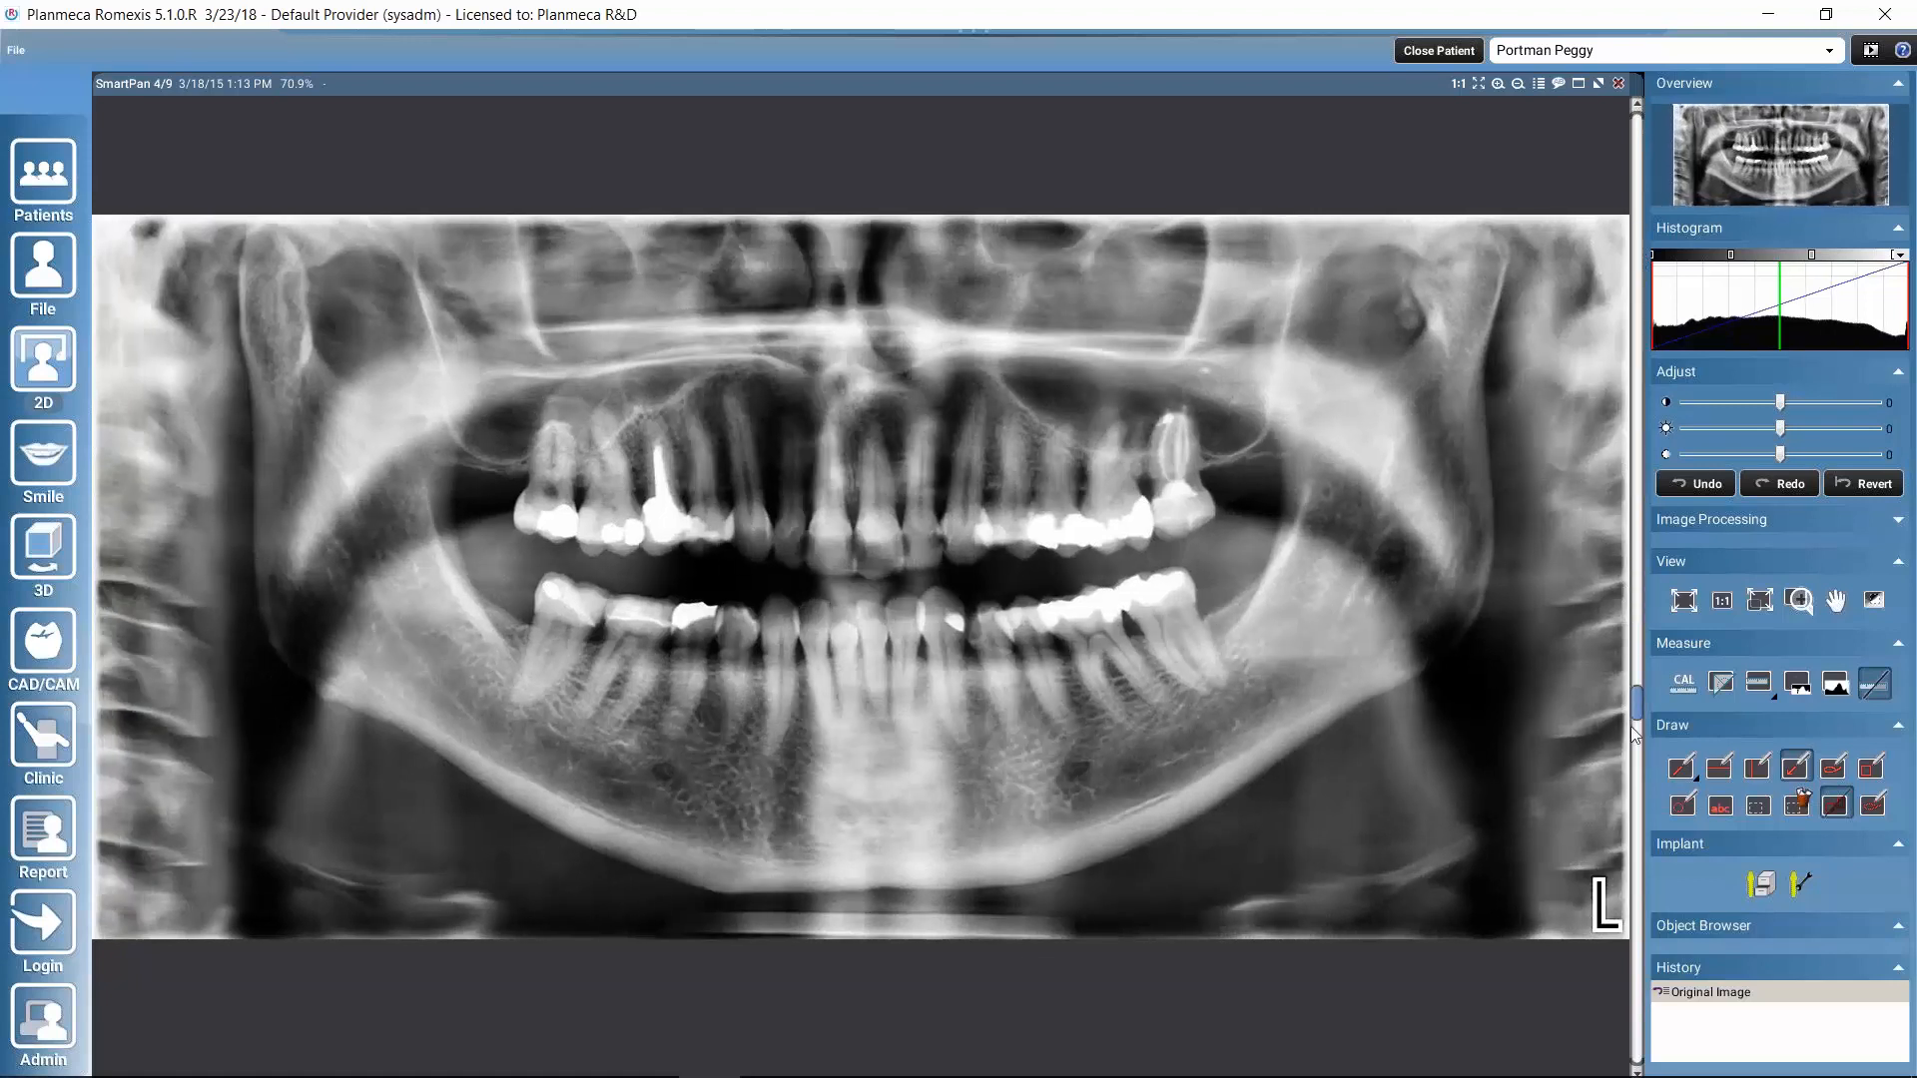